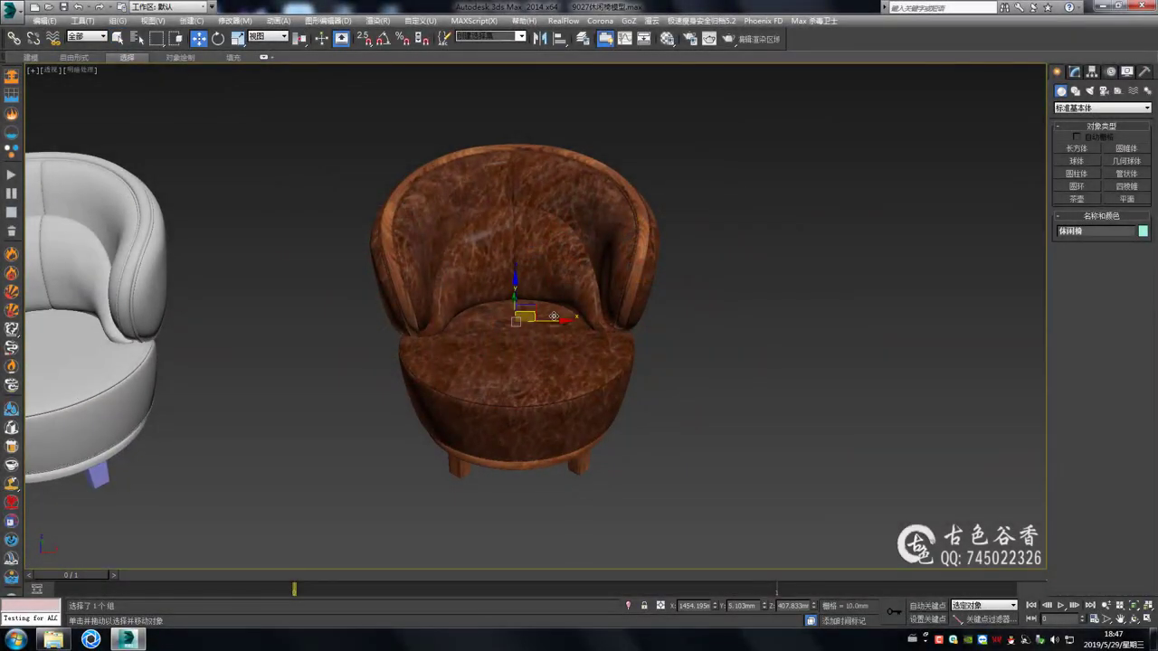
Select all polygons of the quilted backrest
mouse_move(905, 315)
middle_down()
mouse_move(660, 317)
mouse_move(678, 326)
middle_up()
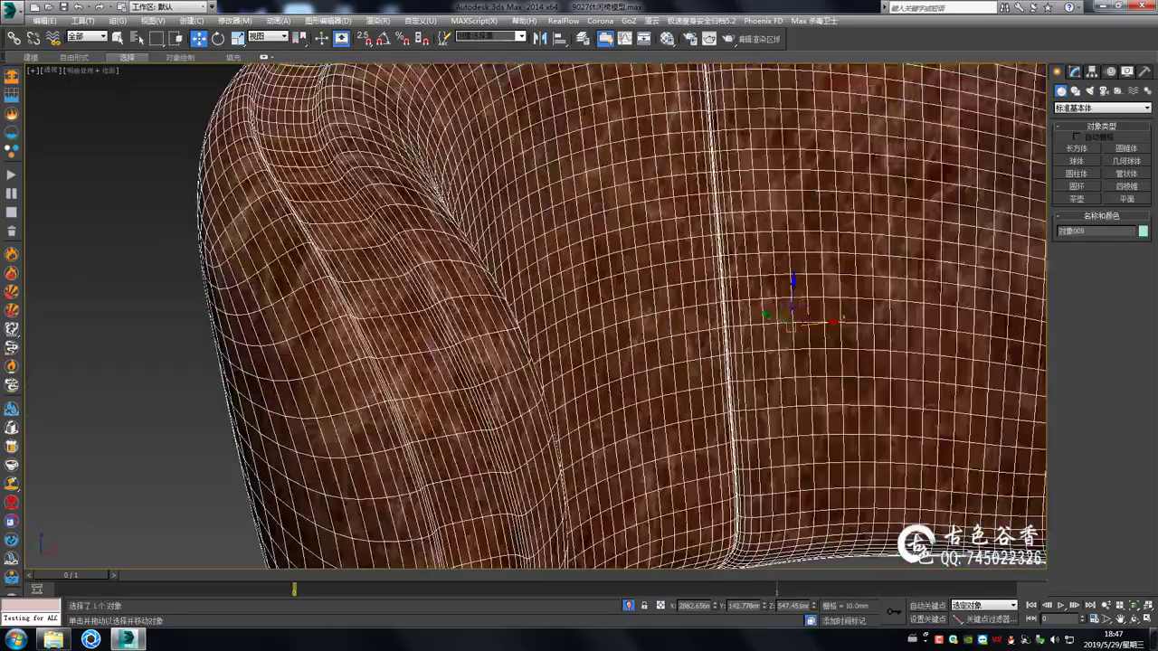
scroll(351, 318, up, 3)
scroll(439, 268, down, 5)
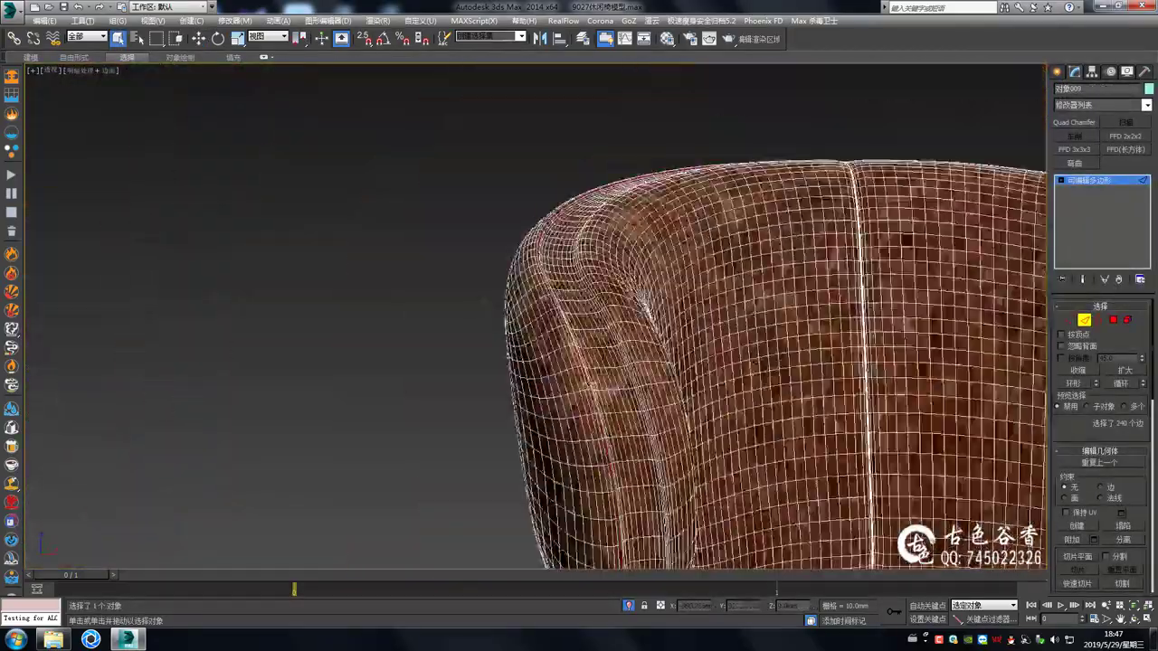
alt+middle_drag(439, 268, 419, 344)
right_click(420, 344)
click(404, 391)
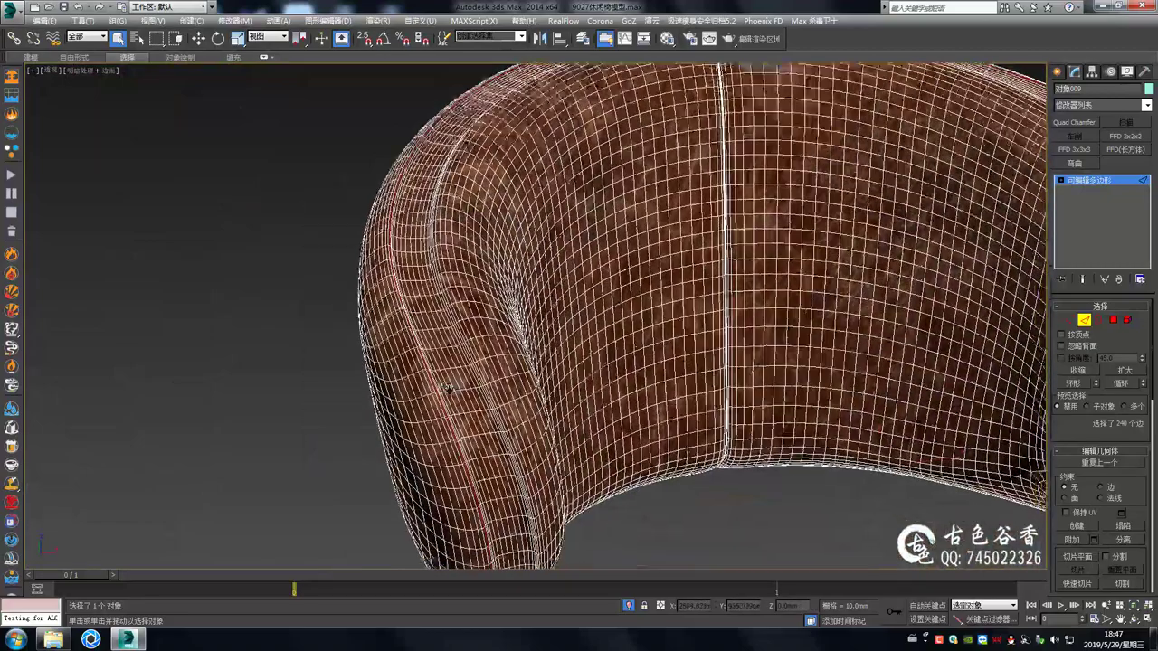
click(414, 402)
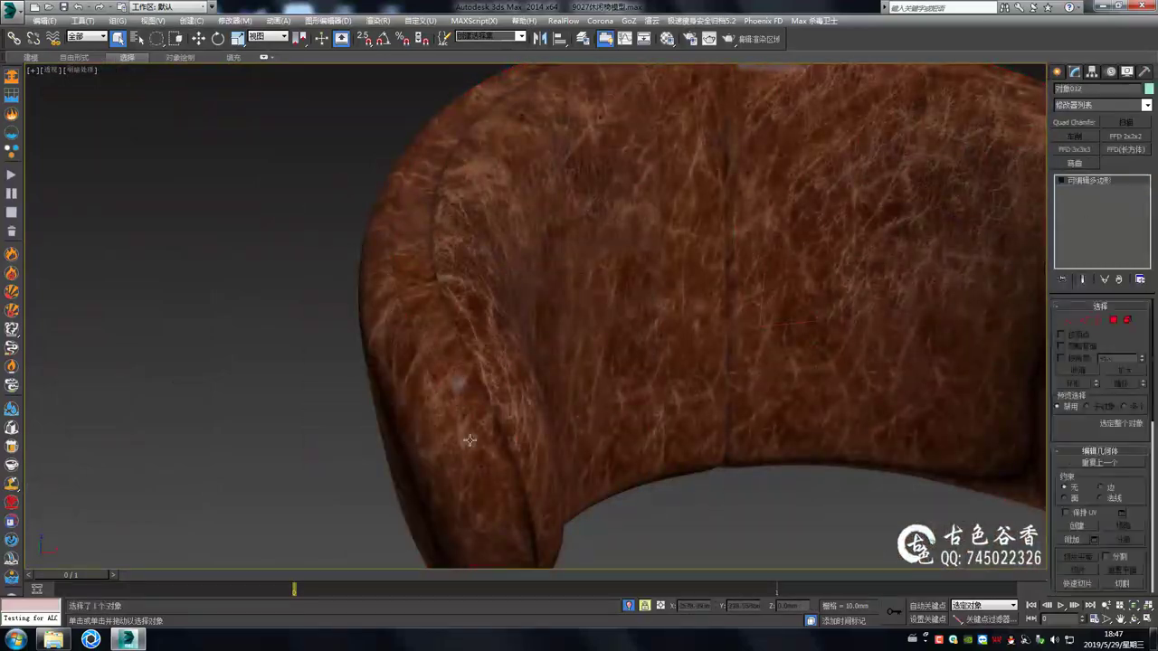
Inspect the backrest seam from several angles and turn off edged faces
scroll(419, 396, down, 2)
scroll(426, 395, down, 4)
scroll(426, 395, up, 4)
mouse_move(426, 395)
alt+middle_down()
mouse_move(413, 376)
mouse_move(443, 344)
alt+middle_up()
scroll(443, 343, up, 4)
scroll(463, 313, down, 4)
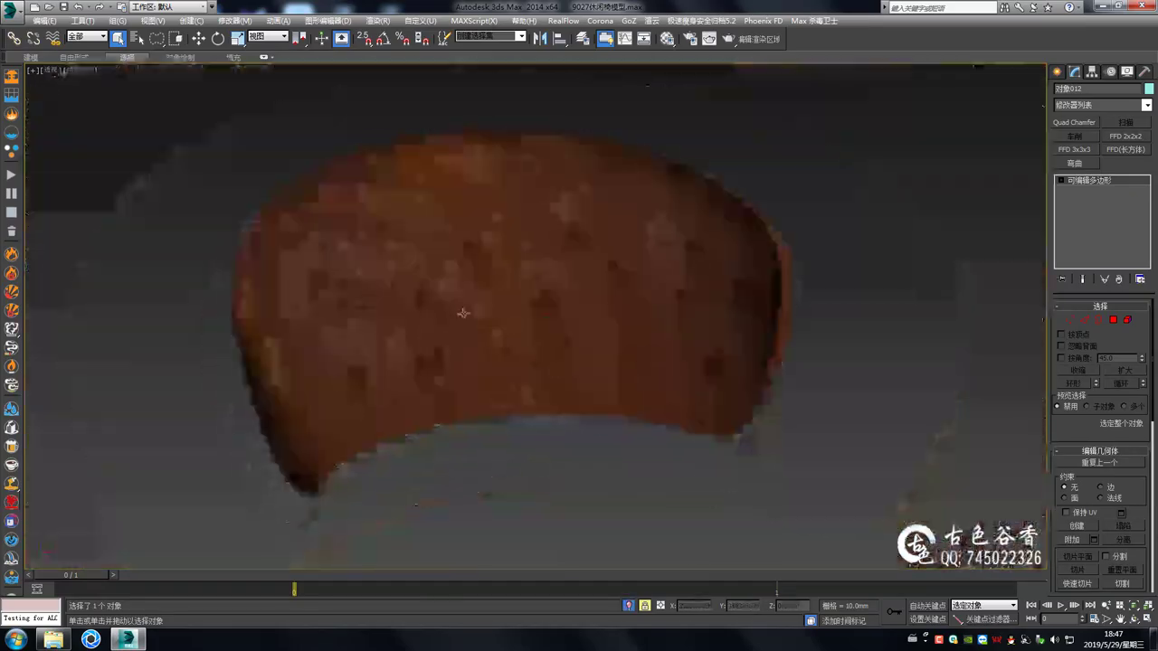
alt+middle_drag(499, 300, 468, 344)
scroll(392, 302, up, 3)
alt+middle_drag(393, 302, 465, 300)
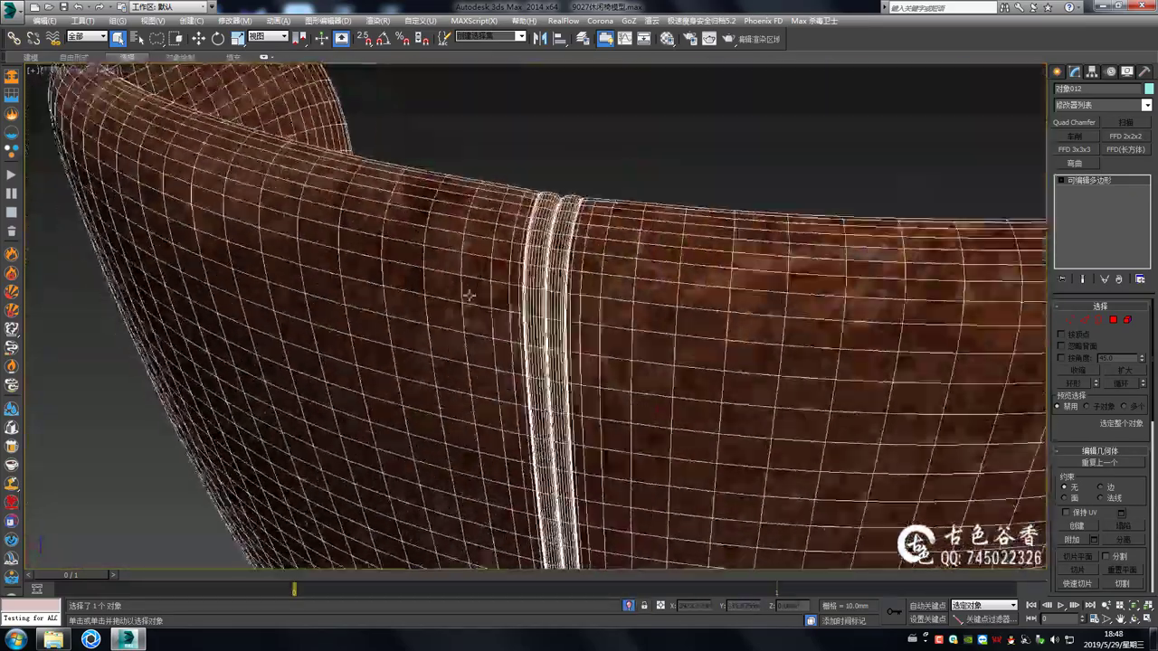
scroll(579, 316, up, 4)
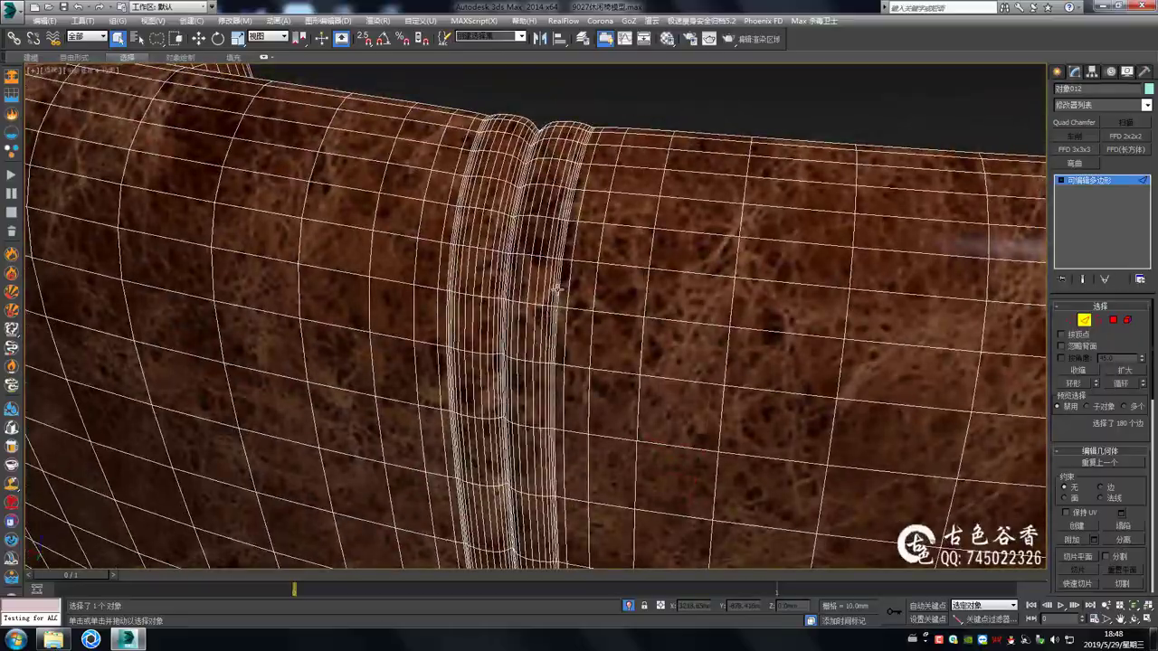
scroll(554, 295, down, 4)
alt+middle_drag(550, 302, 374, 305)
scroll(542, 308, up, 4)
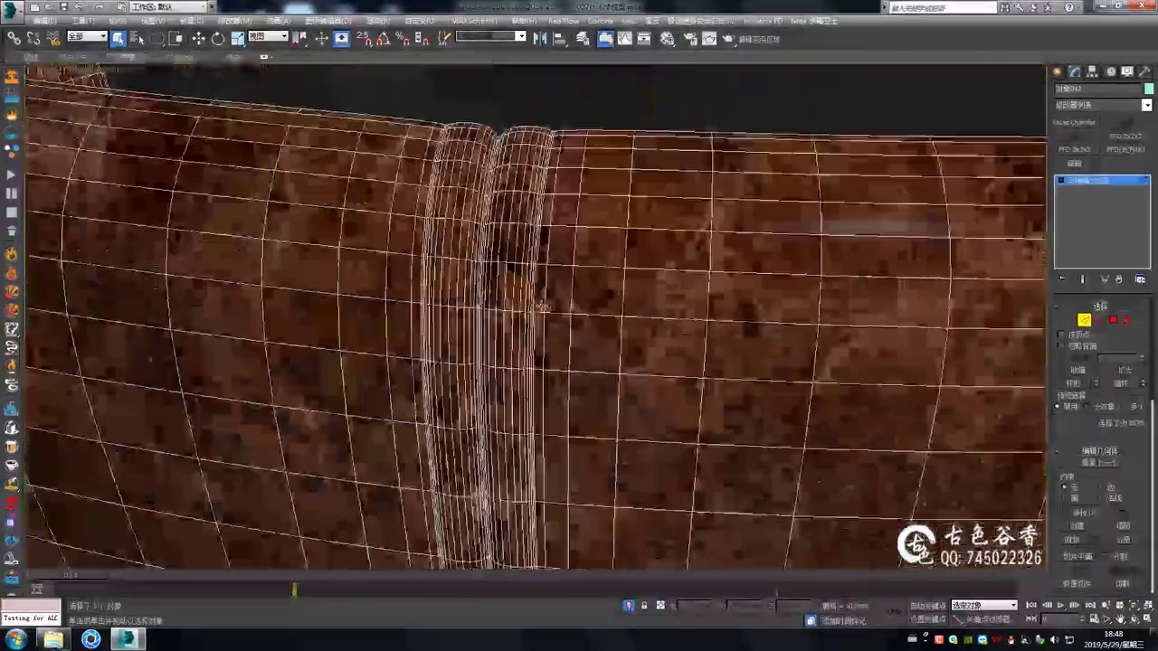
scroll(541, 305, down, 3)
mouse_move(541, 306)
alt+middle_down()
mouse_move(787, 335)
mouse_move(531, 343)
mouse_move(525, 277)
mouse_move(450, 298)
mouse_move(521, 262)
alt+middle_up()
scroll(787, 335, down, 2)
key(F4)
scroll(530, 343, down, 3)
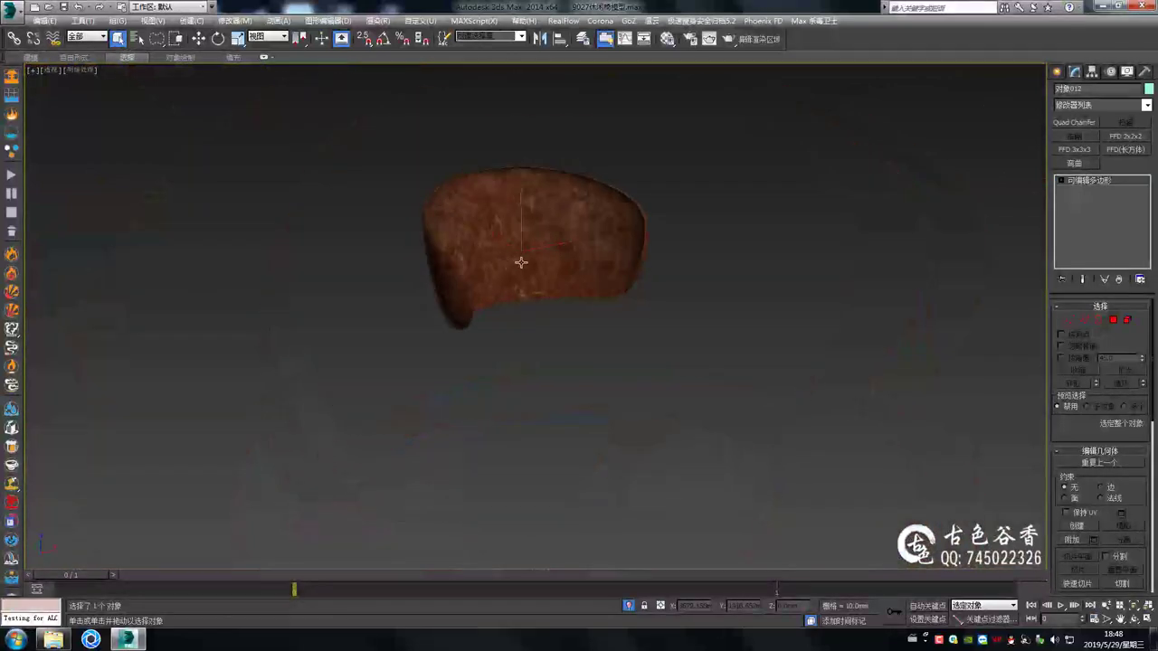
scroll(522, 262, down, 3)
Export the selected backrest as OBJ to Desktop\1.obj, overwriting the existing file
click(12, 8)
click(36, 193)
click(136, 103)
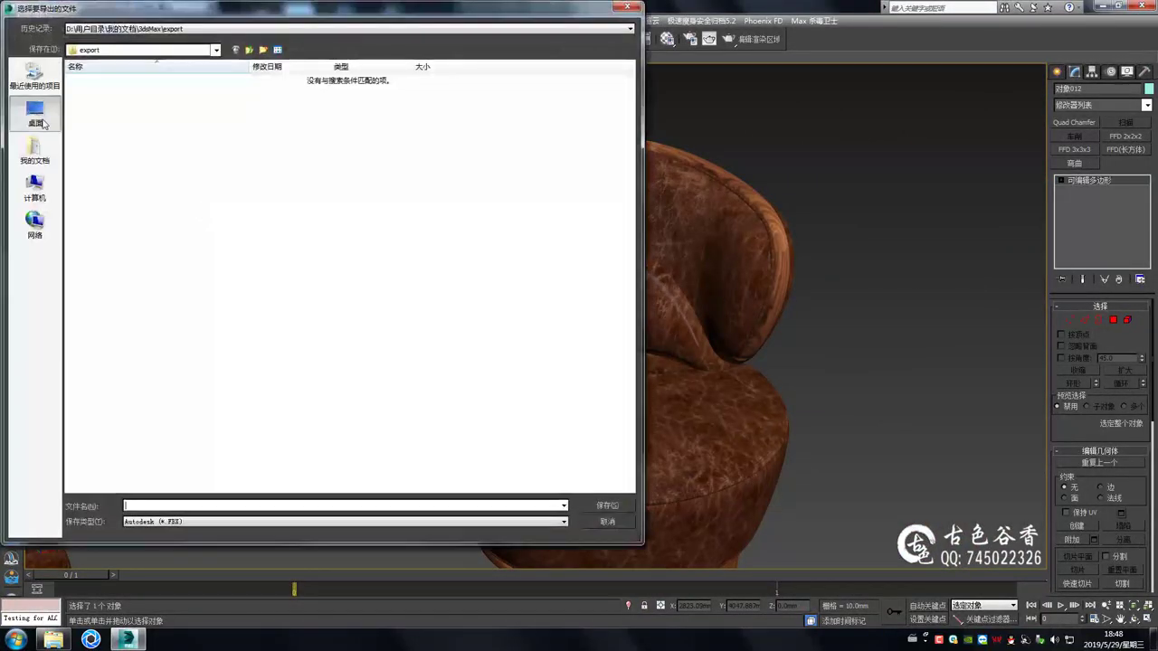
click(477, 522)
click(557, 526)
click(607, 505)
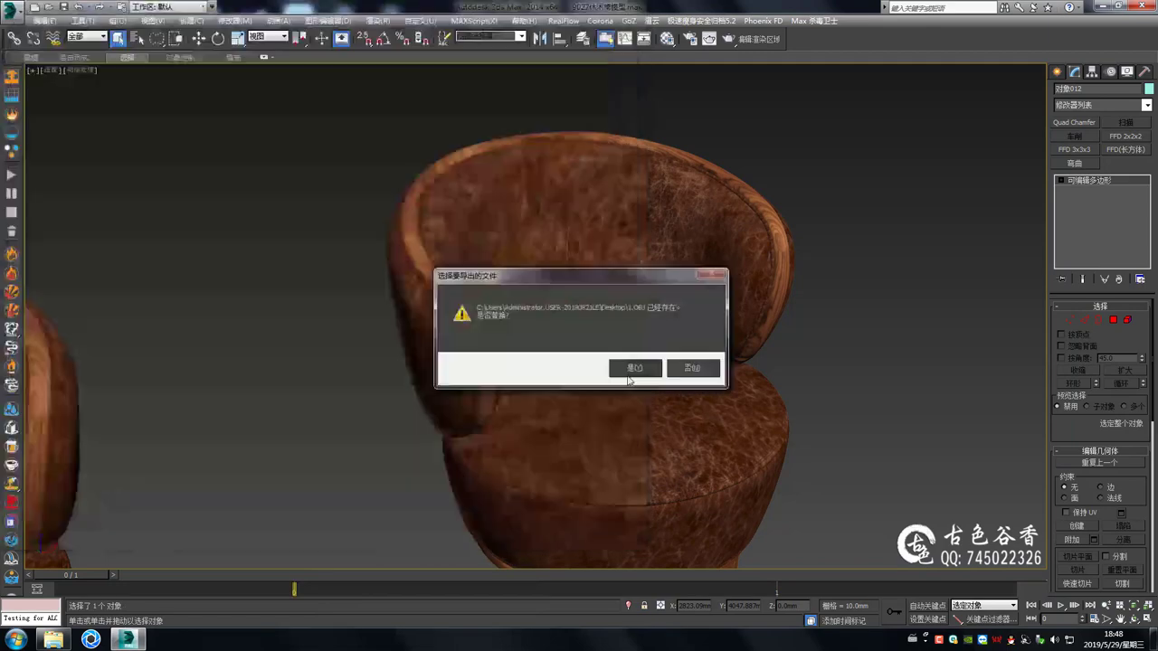
click(633, 368)
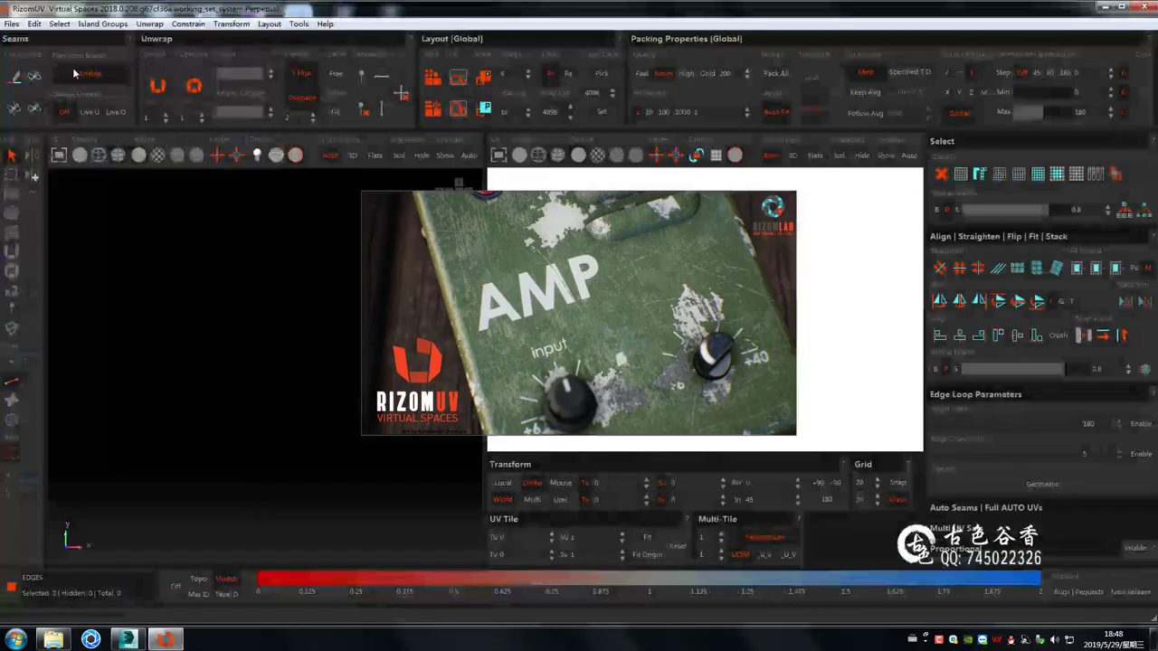
click(12, 23)
Load 1.obj in RizomUV and show only the UV view
click(36, 32)
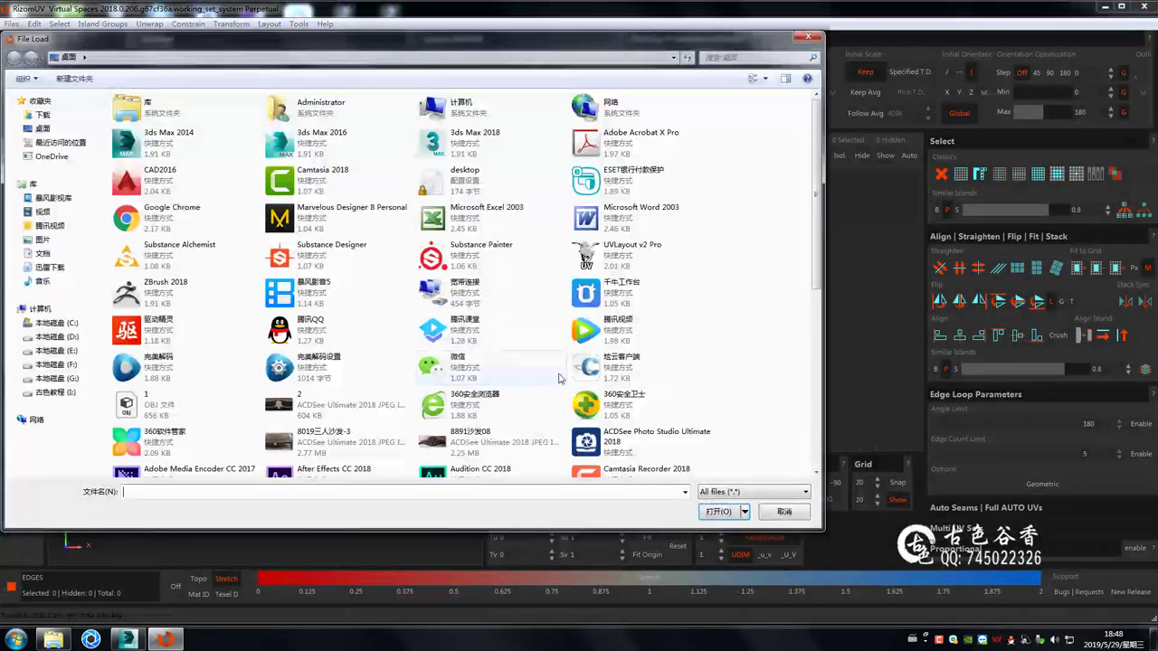
double_click(143, 404)
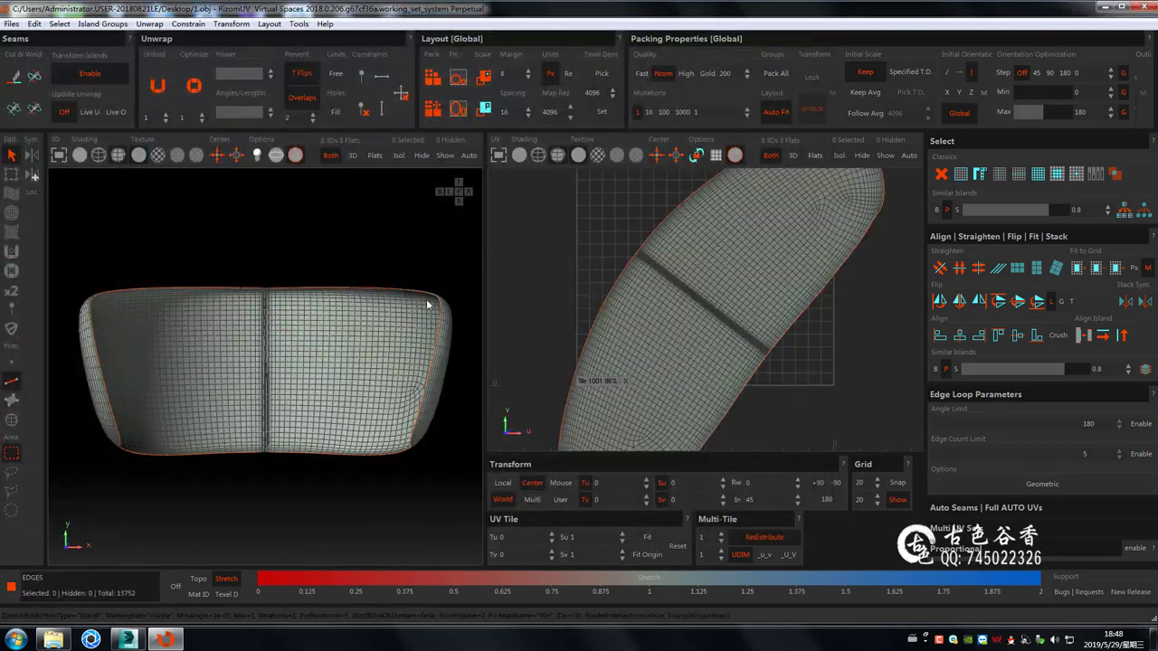
key(space)
scroll(574, 317, down, 5)
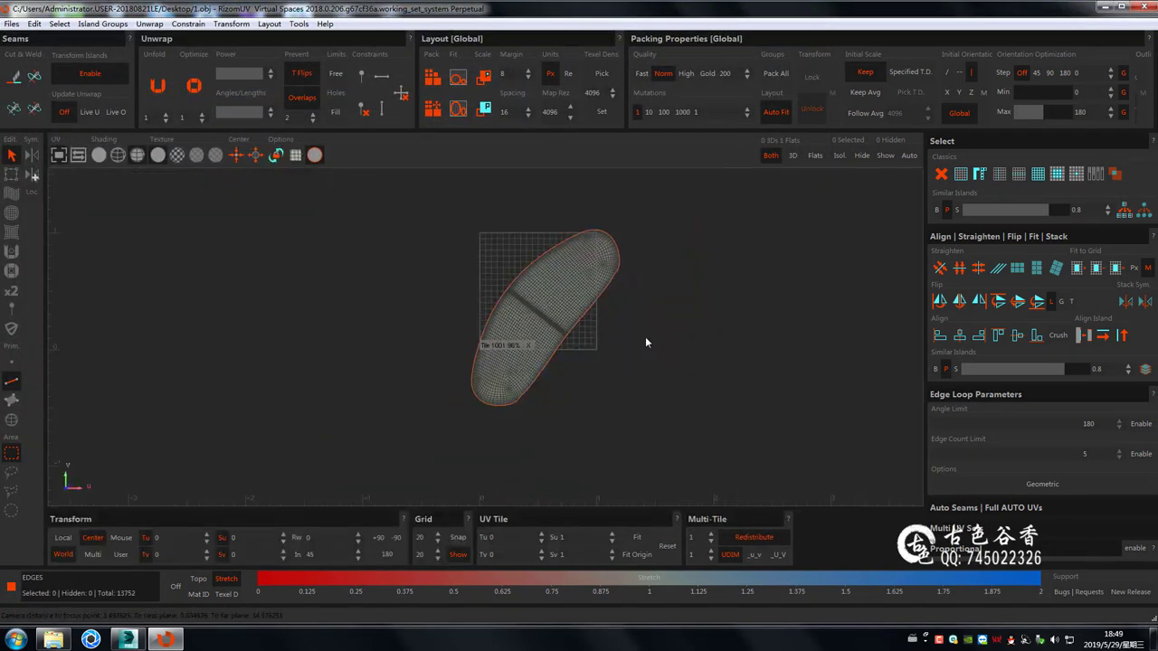
Switch to Islands mode and repack the backrest island horizontally across the tile
key(p)
key(F4)
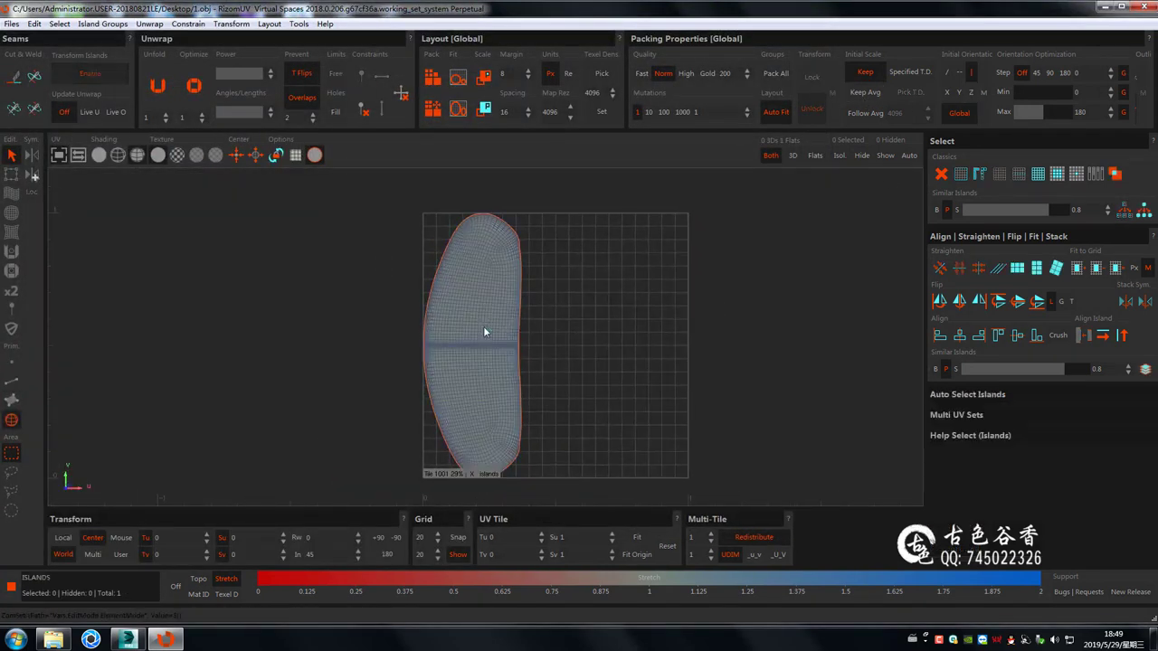
click(703, 274)
click(488, 339)
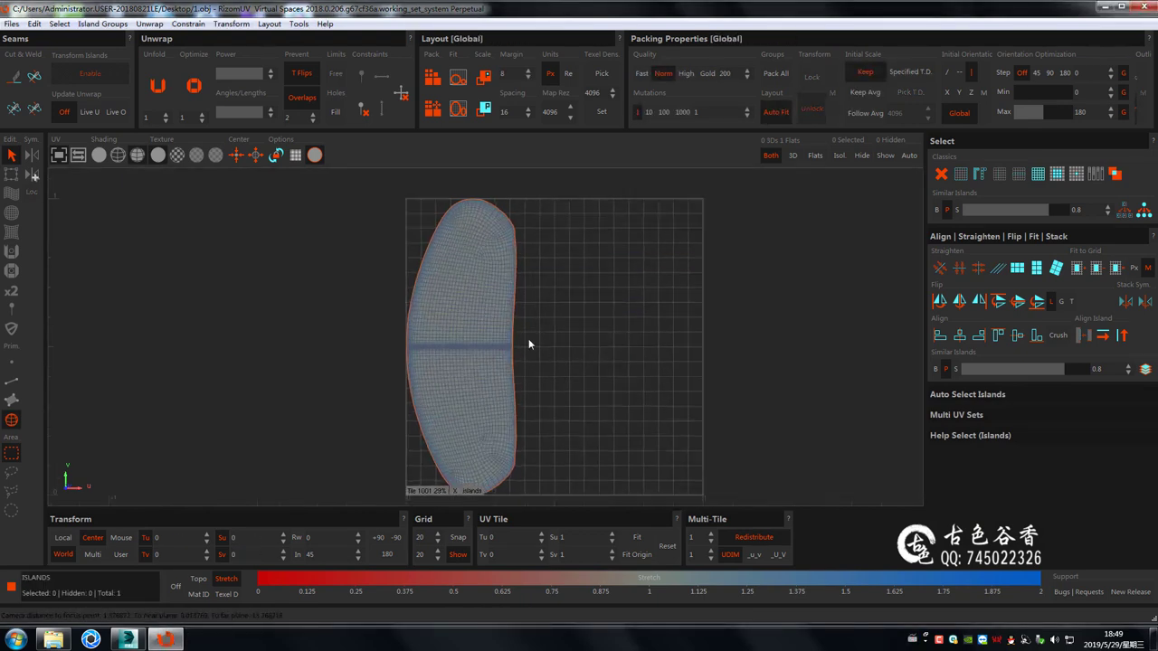
click(740, 318)
key(p)
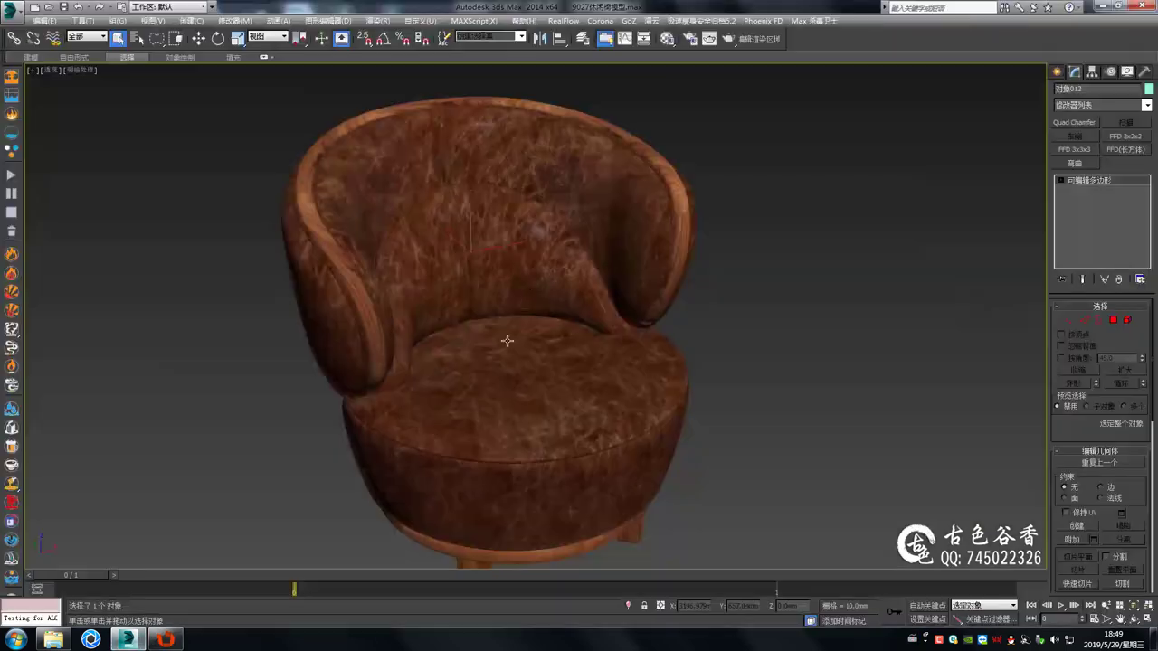
alt+middle_drag(509, 338, 440, 276)
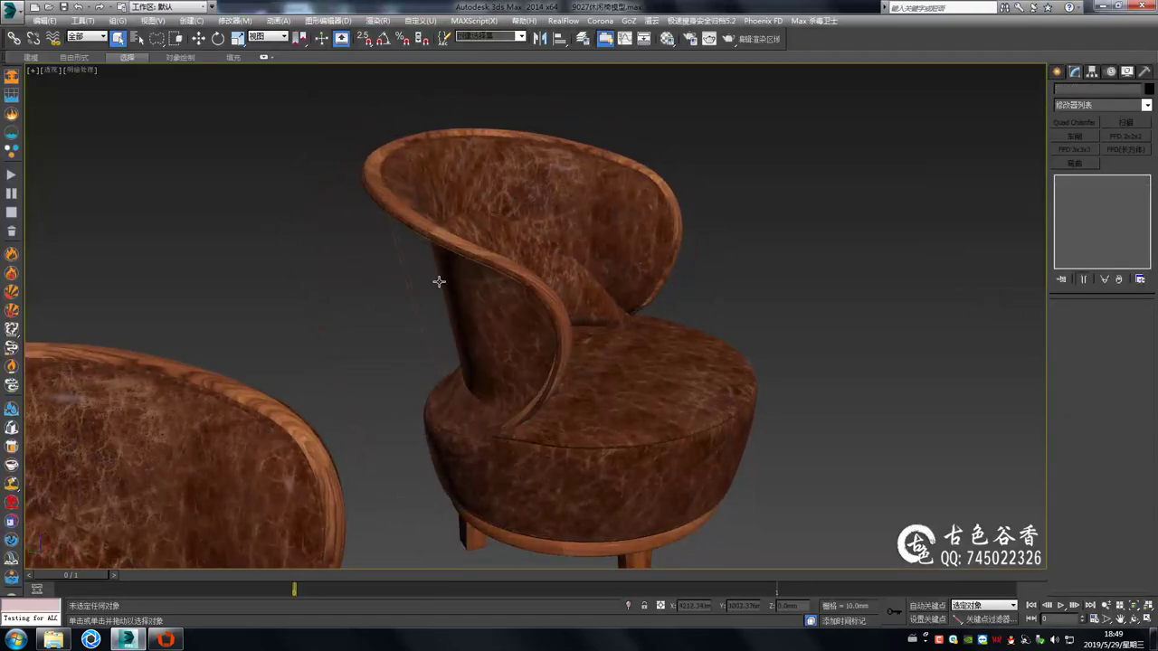
Re-import the repacked backrest OBJ into the 3ds Max scene
scroll(440, 277, up, 5)
key(F4)
alt+middle_drag(346, 261, 272, 181)
click(10, 9)
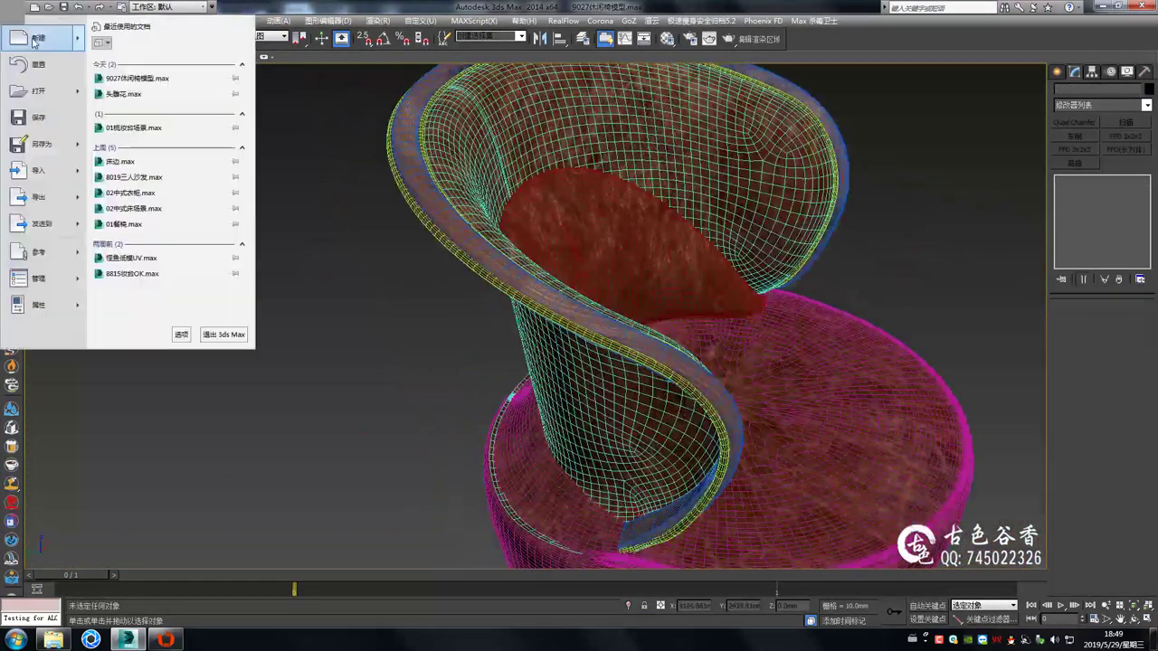
click(38, 173)
key(Return)
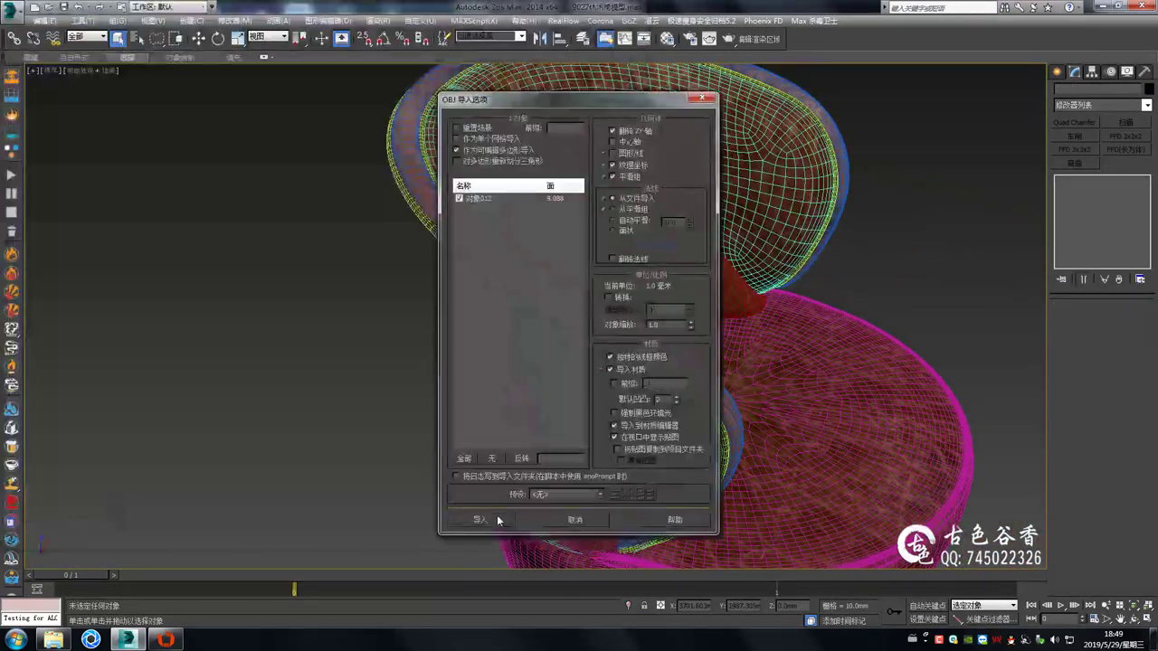
key(Return)
scroll(543, 386, down, 5)
alt+middle_drag(543, 386, 510, 241)
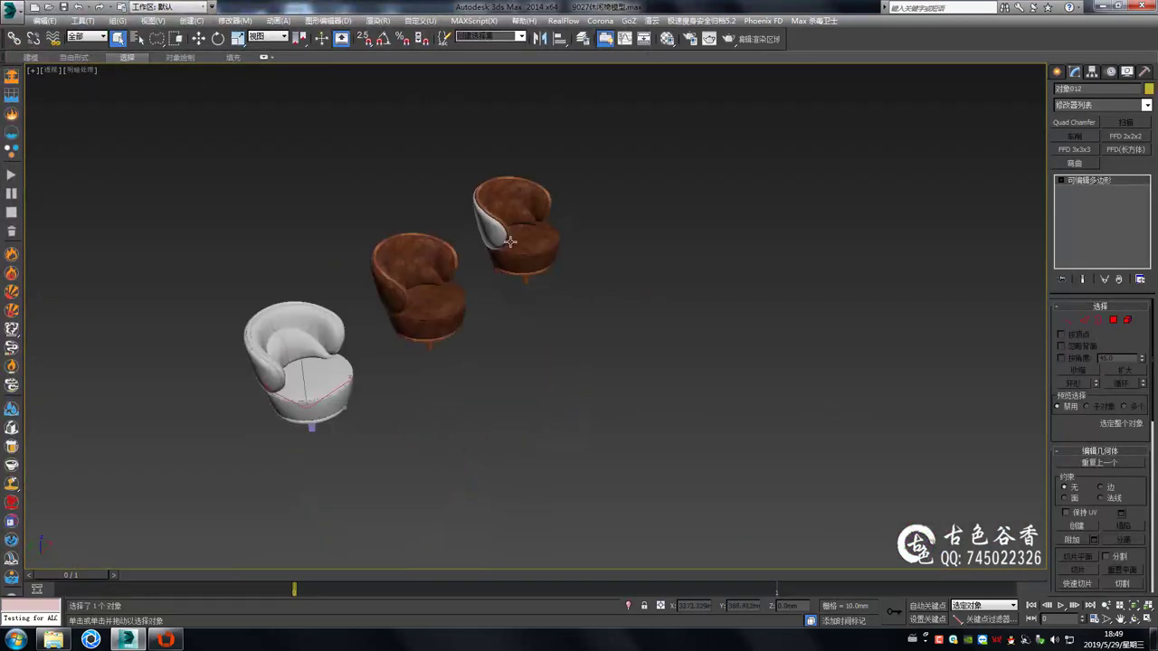
scroll(398, 360, up, 4)
Centre the backrest's pivot with Affect Pivot Only, isolate it with Alt+Q, and switch to top view
click(1092, 71)
click(1100, 147)
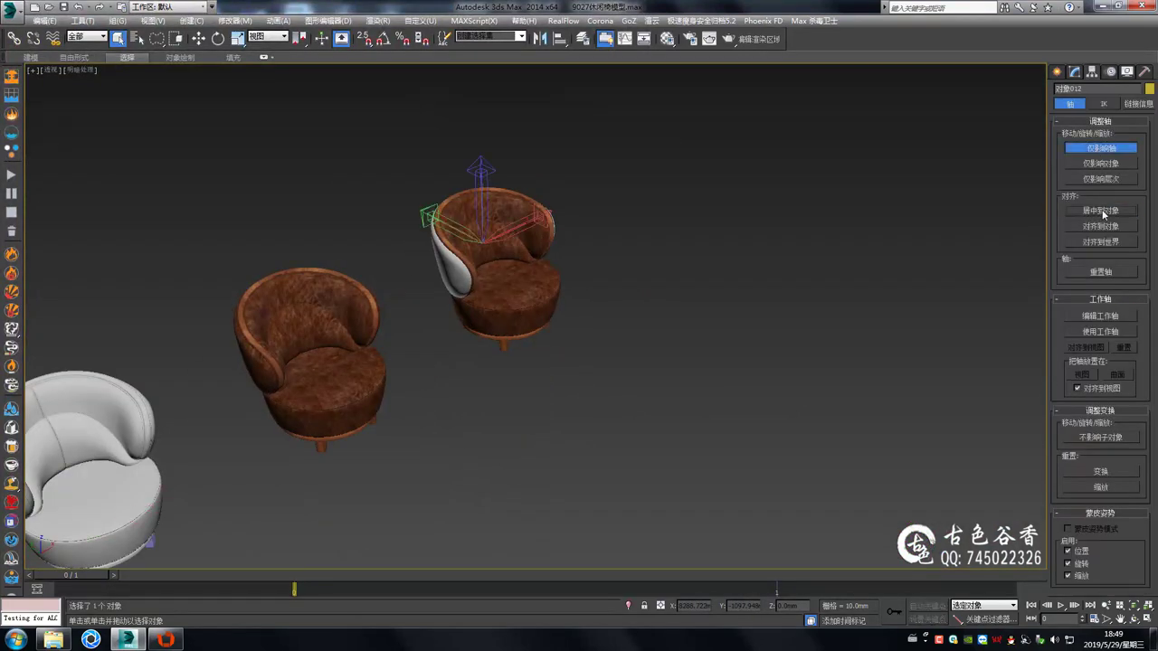
scroll(470, 221, up, 4)
scroll(572, 288, up, 1)
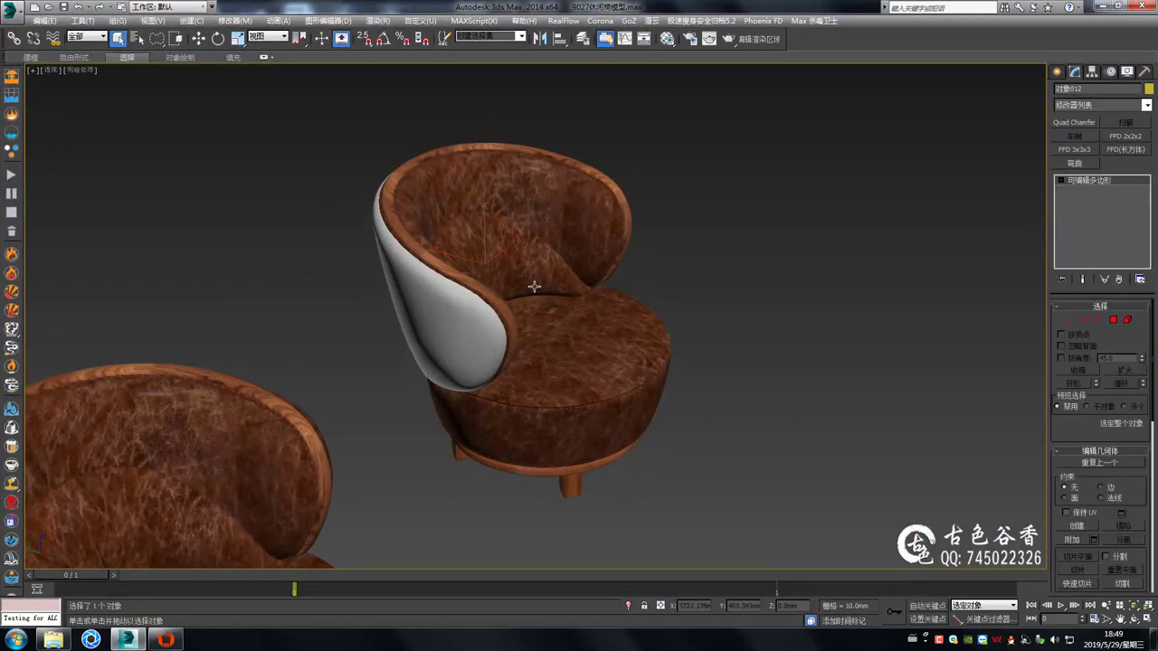
mouse_move(534, 287)
alt+middle_down()
mouse_move(479, 302)
mouse_move(489, 298)
alt+middle_up()
key(alt+q)
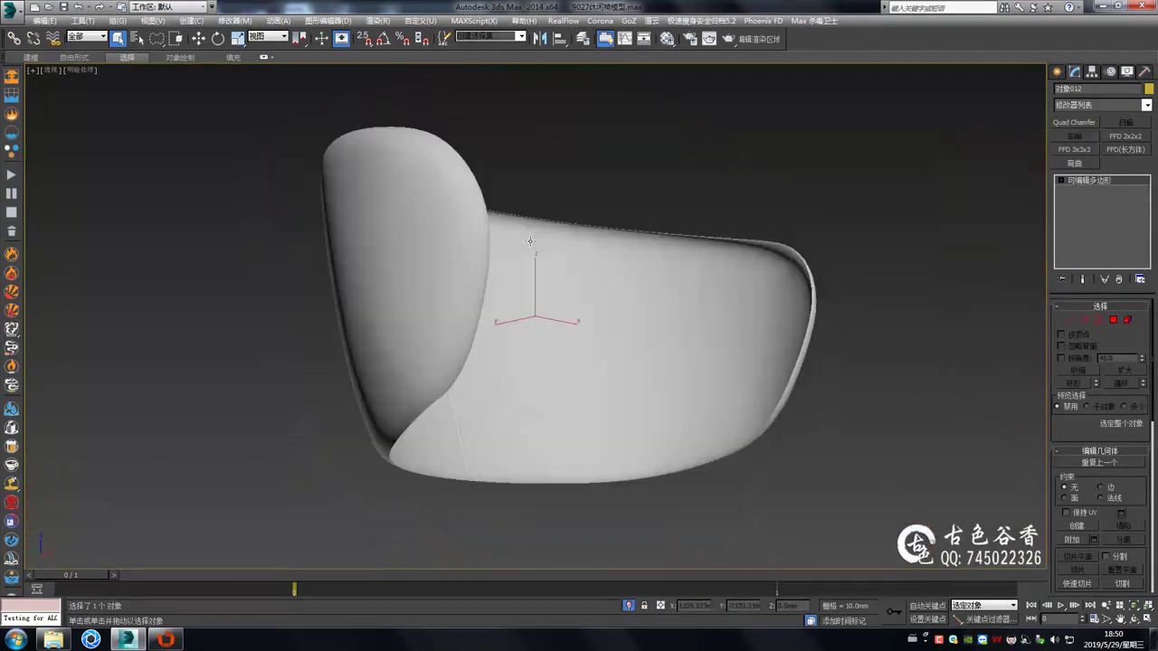
mouse_move(531, 240)
alt+middle_down()
mouse_move(511, 262)
mouse_move(526, 272)
alt+middle_up()
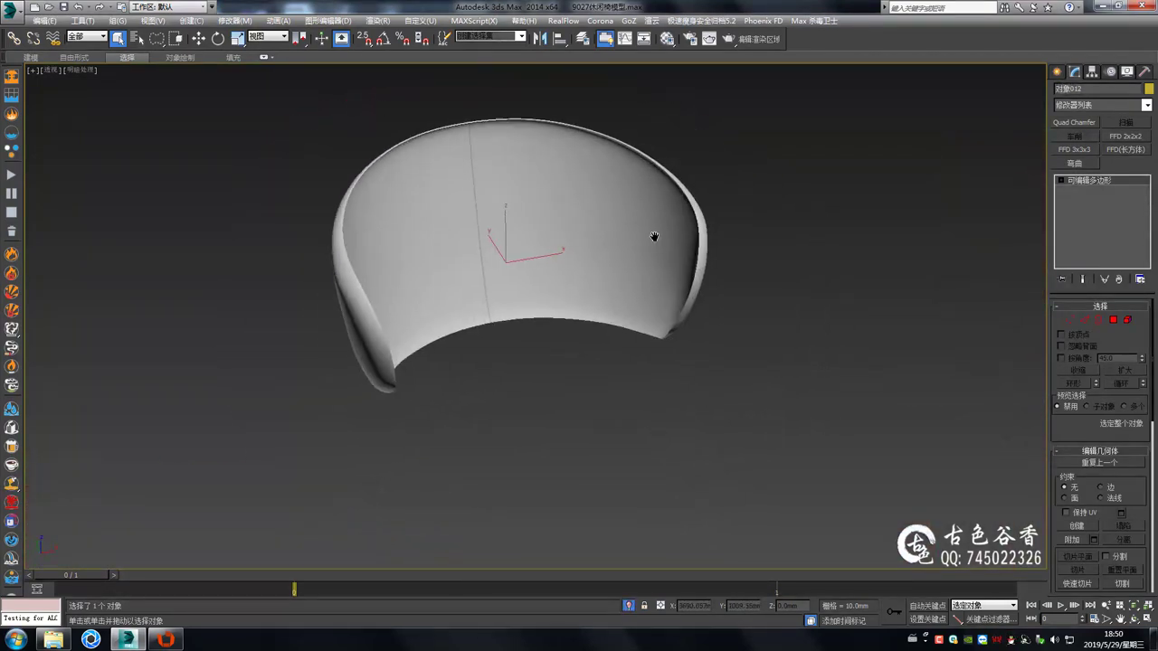
key(t)
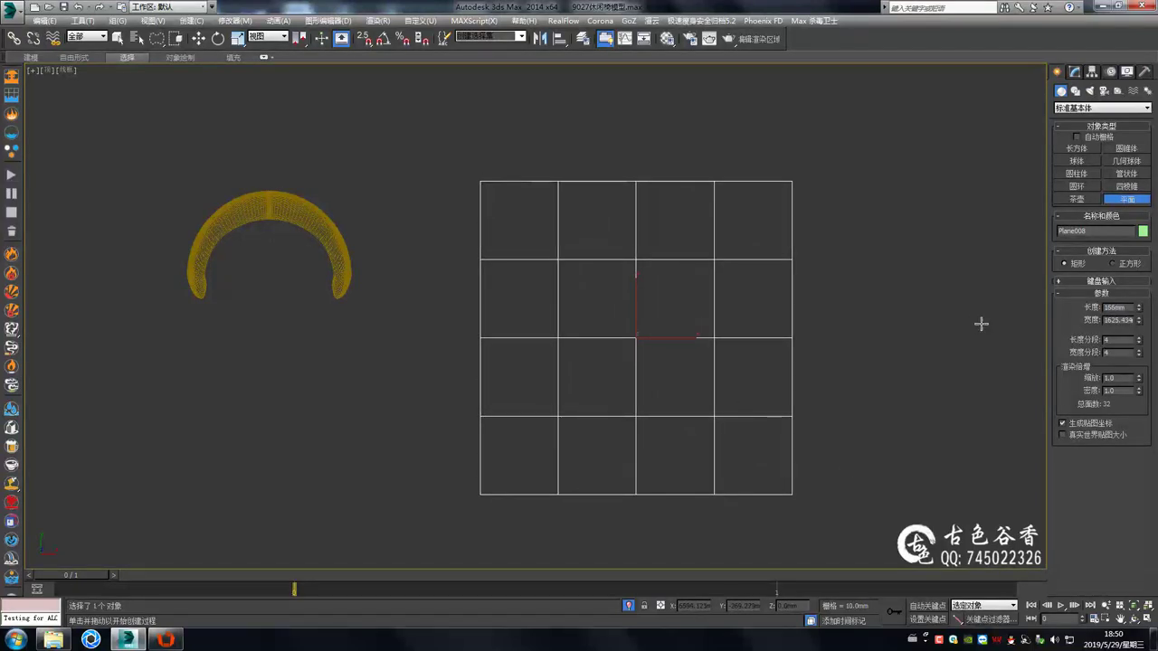
Set the plane's segments to 40 length by 40 width
middle_drag(733, 372, 738, 348)
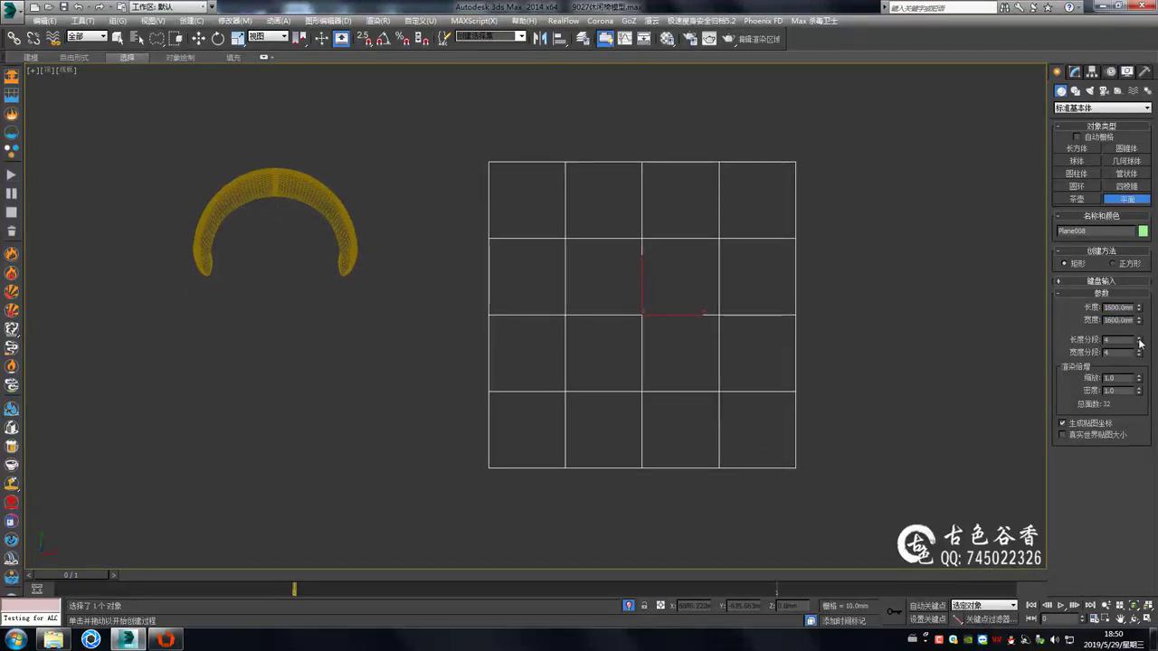
text(30)
key(Return)
scroll(682, 291, up, 2)
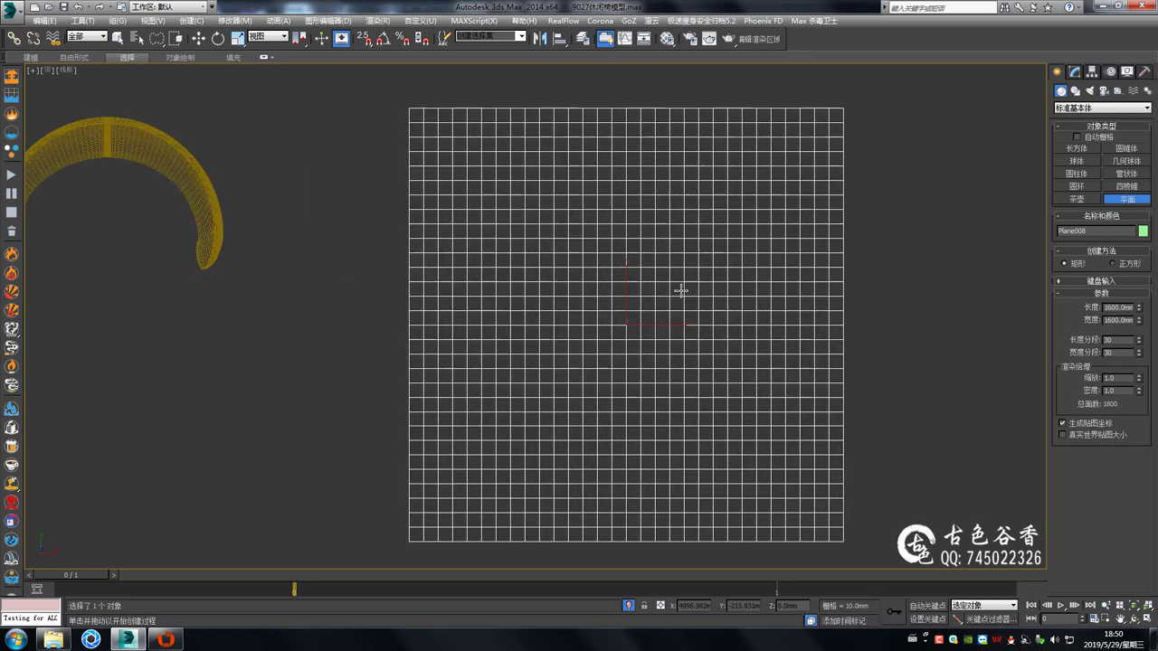
text(40)
key(Tab)
text(40)
key(Return)
scroll(723, 289, down, 4)
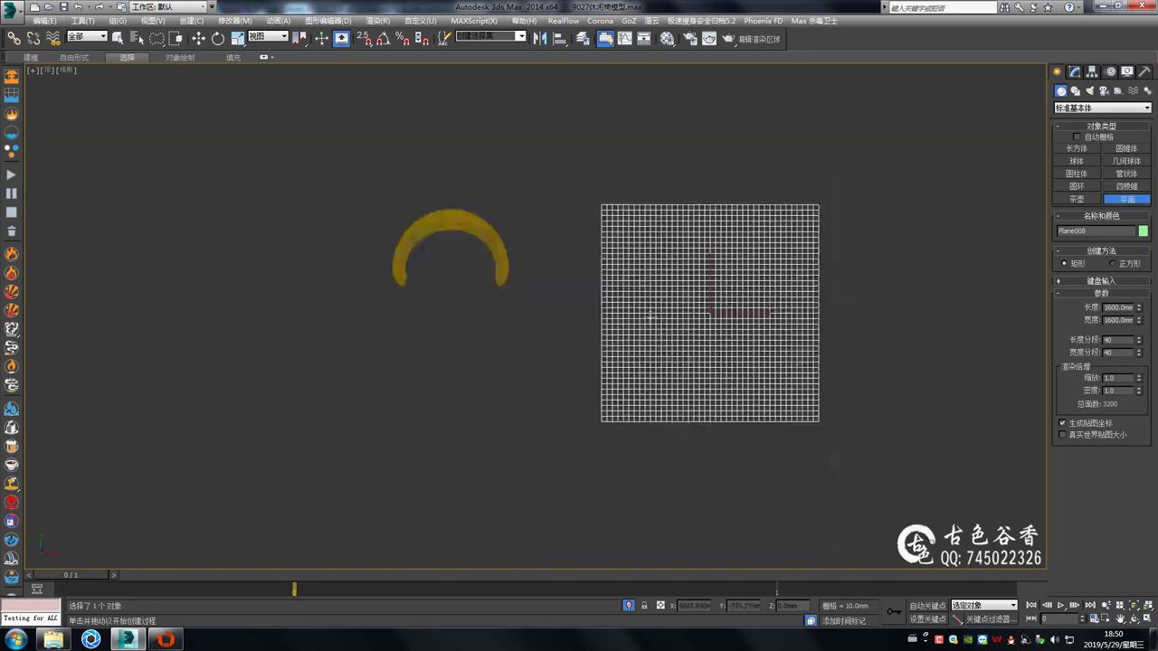
scroll(506, 235, up, 4)
scroll(462, 233, down, 4)
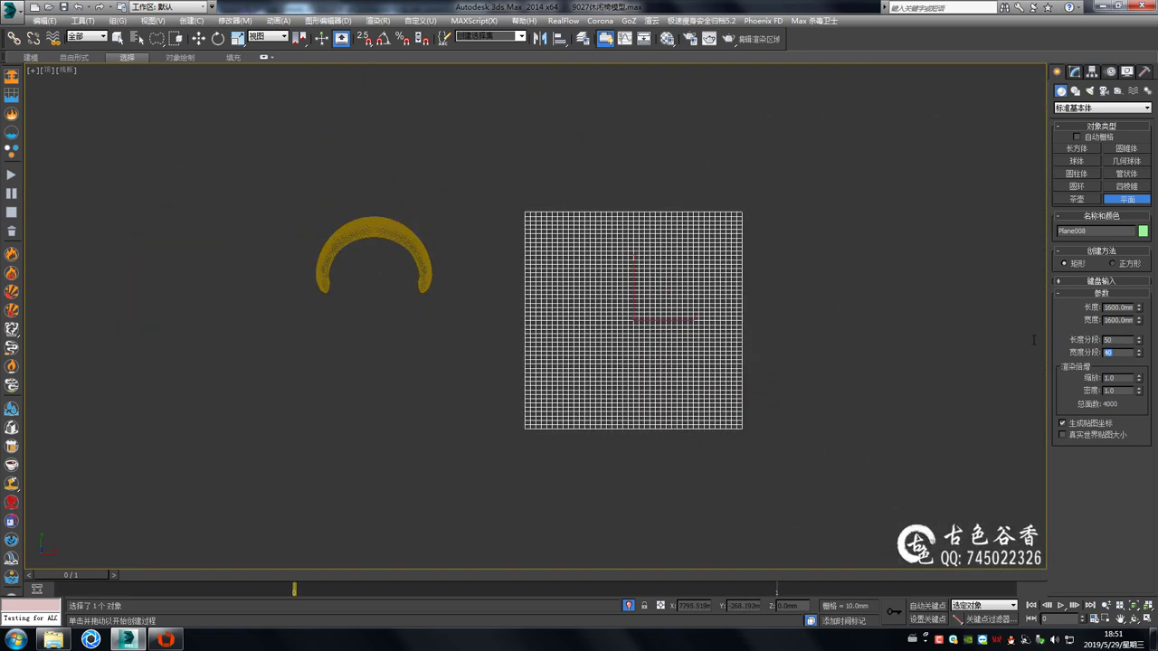
Clone the grid plane as a copy beside the original
middle_drag(672, 297, 555, 292)
key(w)
shift+drag(556, 292, 927, 290)
click(593, 370)
scroll(452, 278, up, 5)
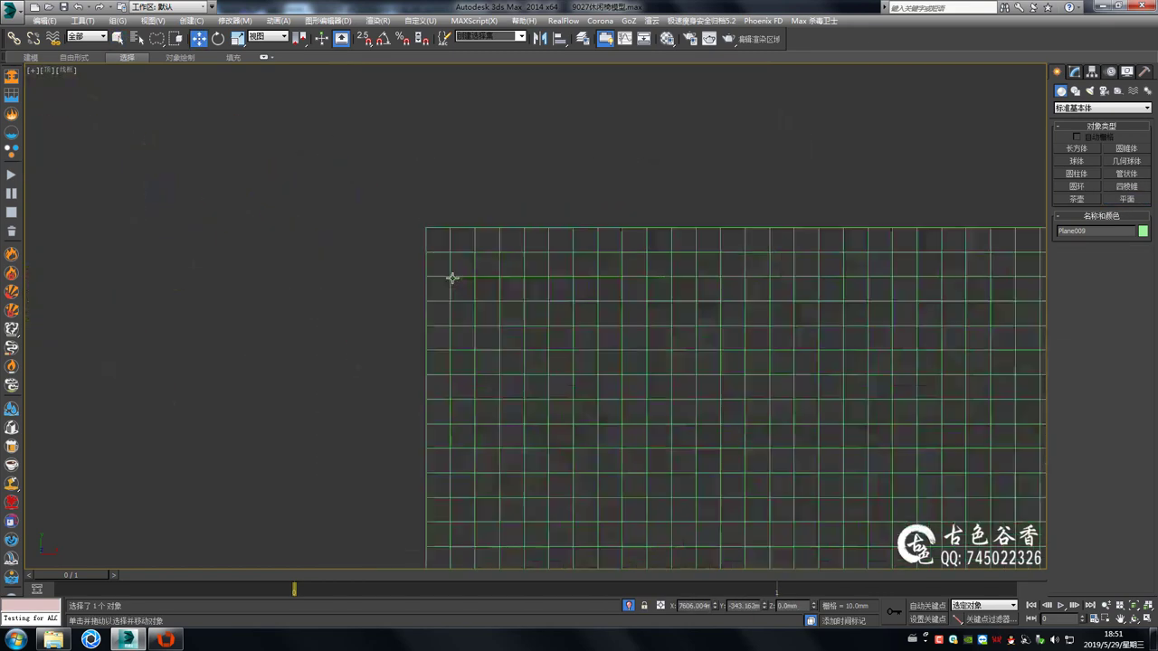
Ring-select the grid edges and deselect the left and right border edges
click(450, 267)
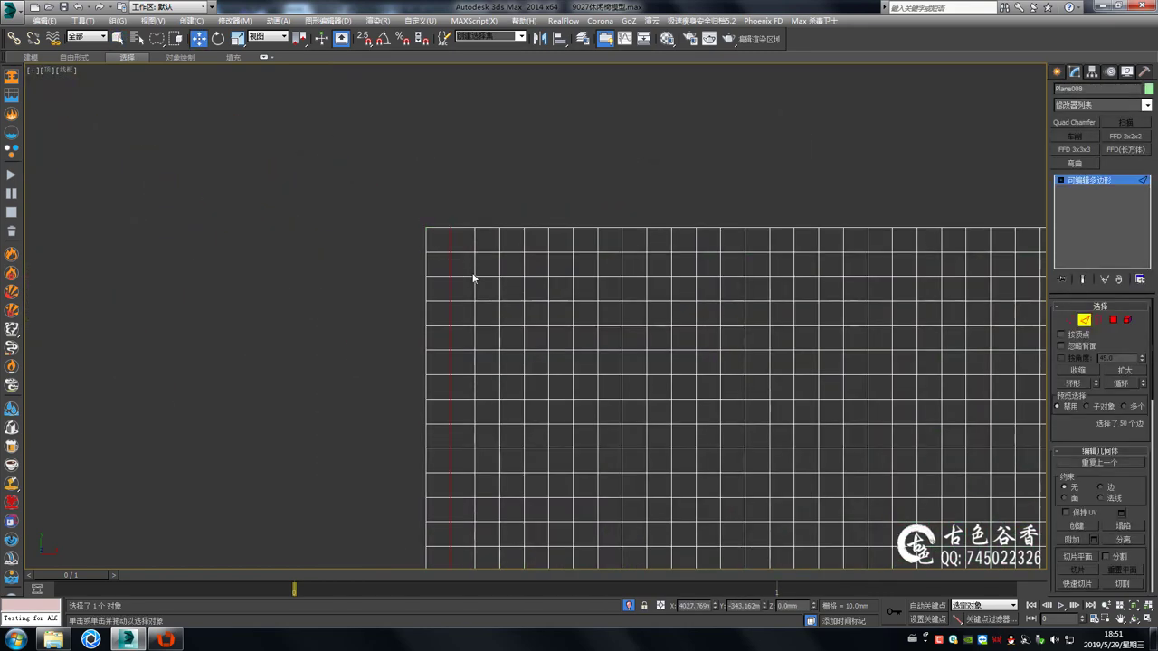
key(alt+r)
scroll(532, 287, down, 3)
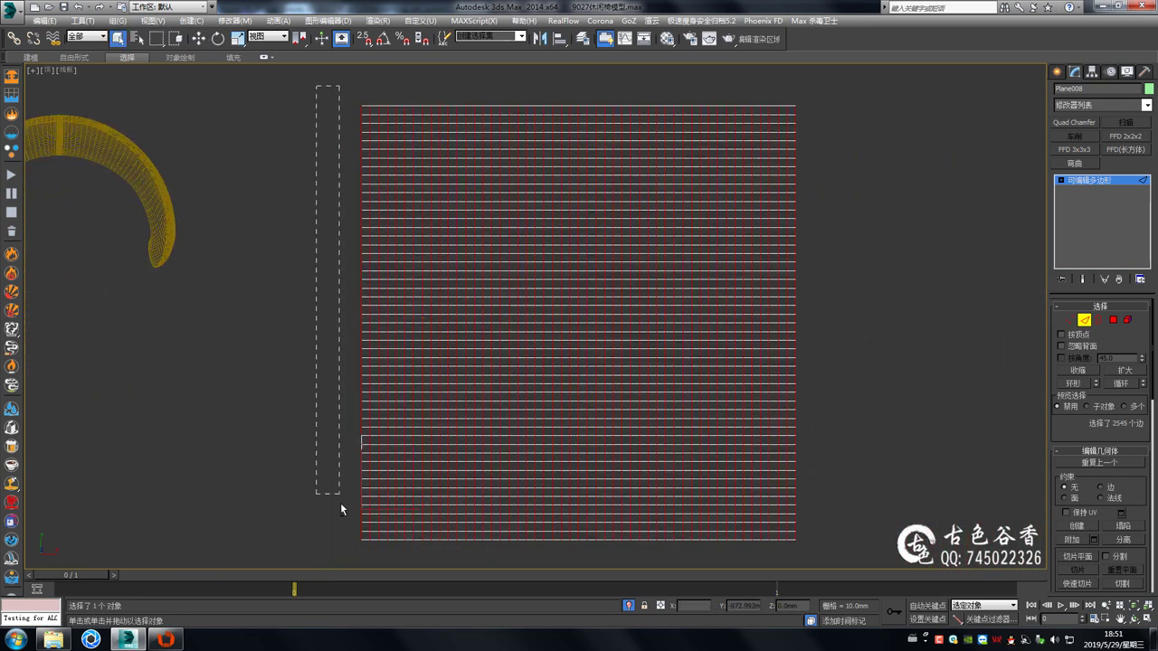
alt+drag(365, 555, 365, 556)
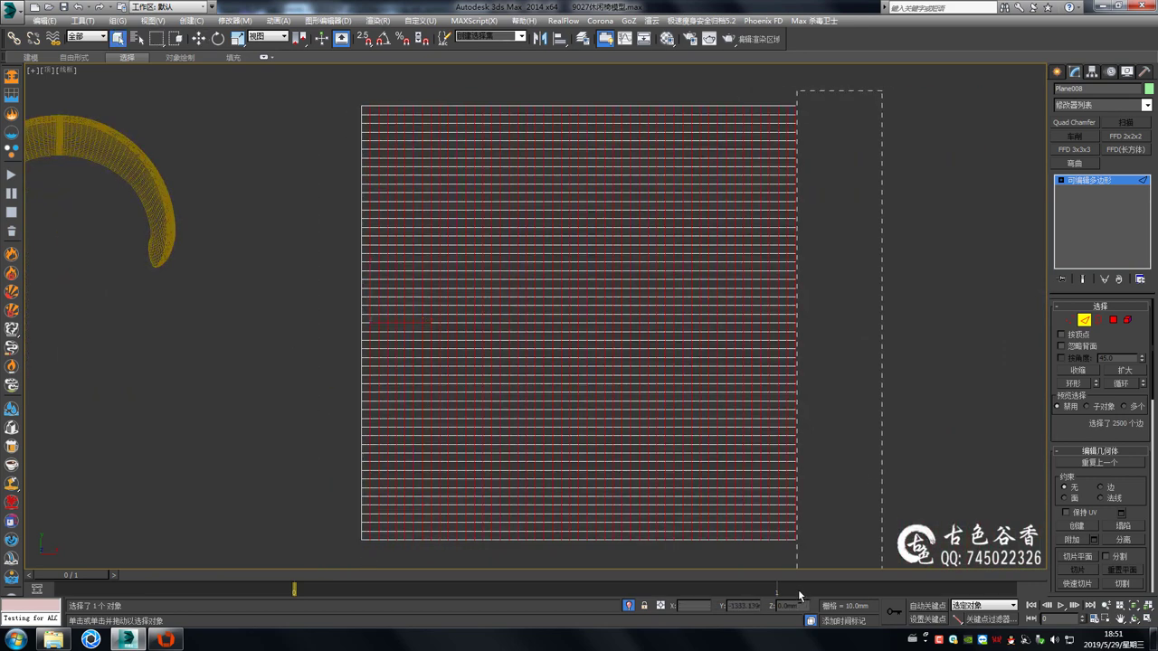
alt+drag(798, 589, 798, 589)
key(alt+w)
key(alt+w)
scroll(579, 317, up, 3)
Extrude the selected edges with height -3 and width 1
key(shift+e)
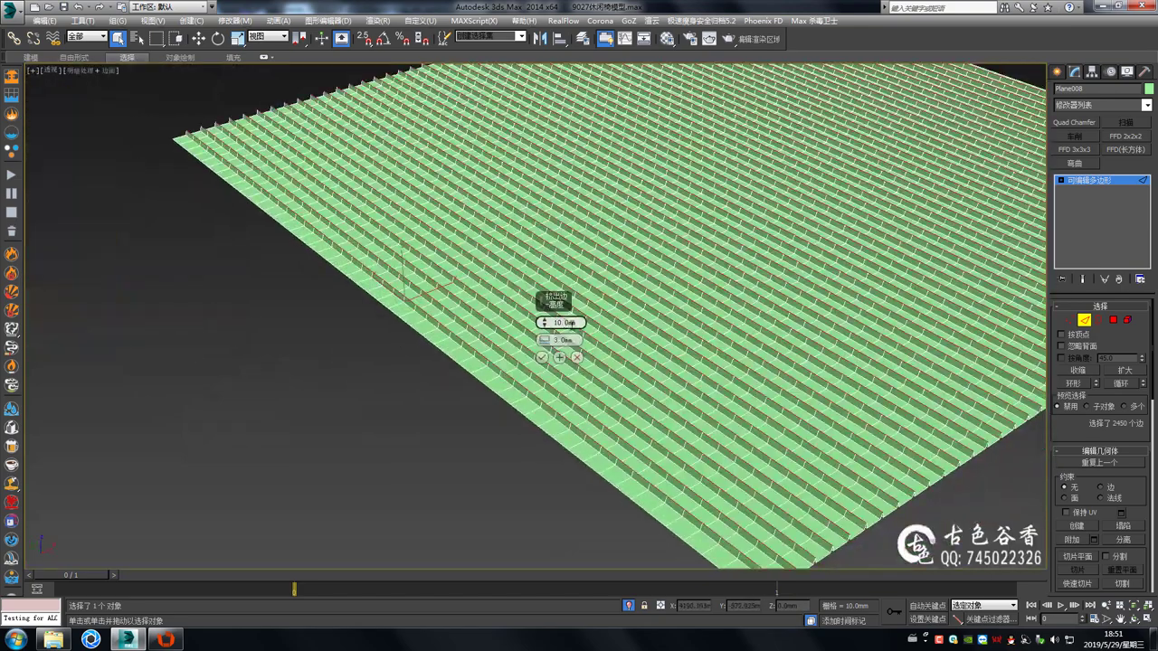
text(3)
scroll(498, 318, up, 3)
key(Tab)
text(1)
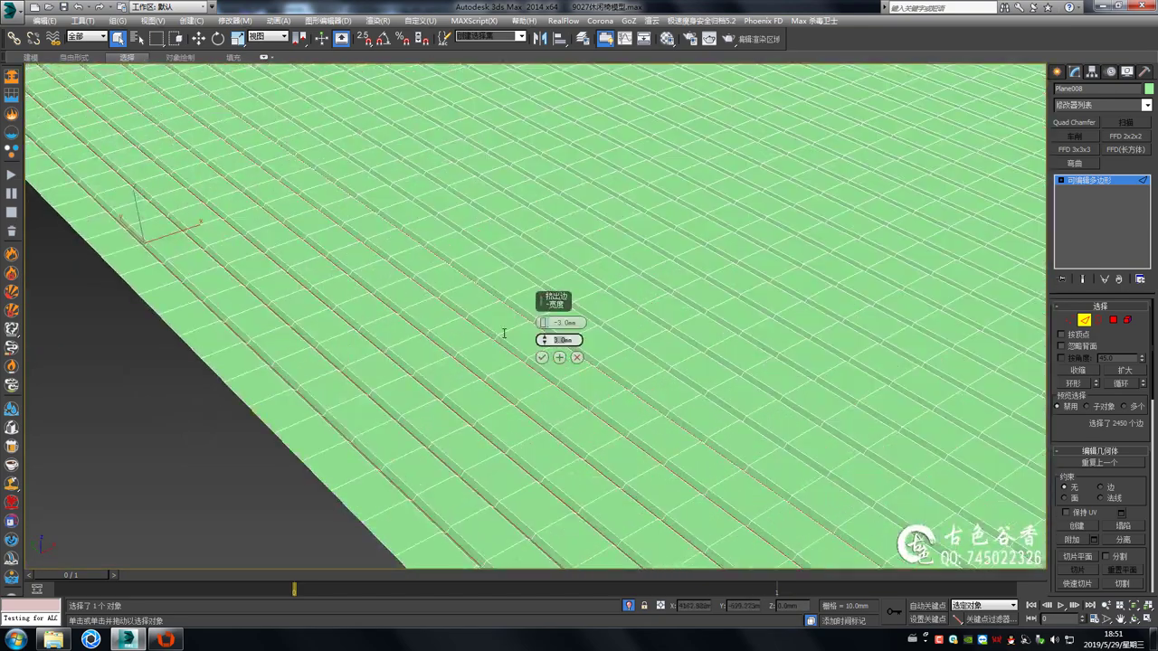
scroll(387, 308, up, 2)
scroll(386, 309, up, 2)
scroll(530, 372, up, 2)
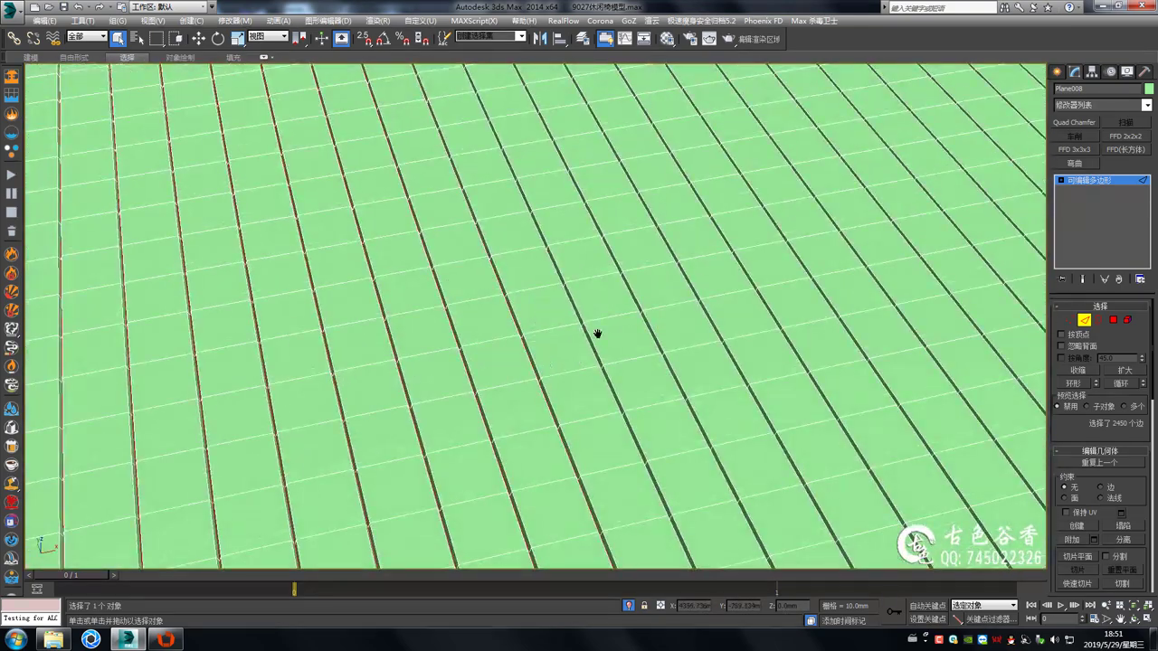
key(f)
scroll(426, 225, up, 3)
scroll(445, 250, down, 3)
scroll(507, 286, up, 2)
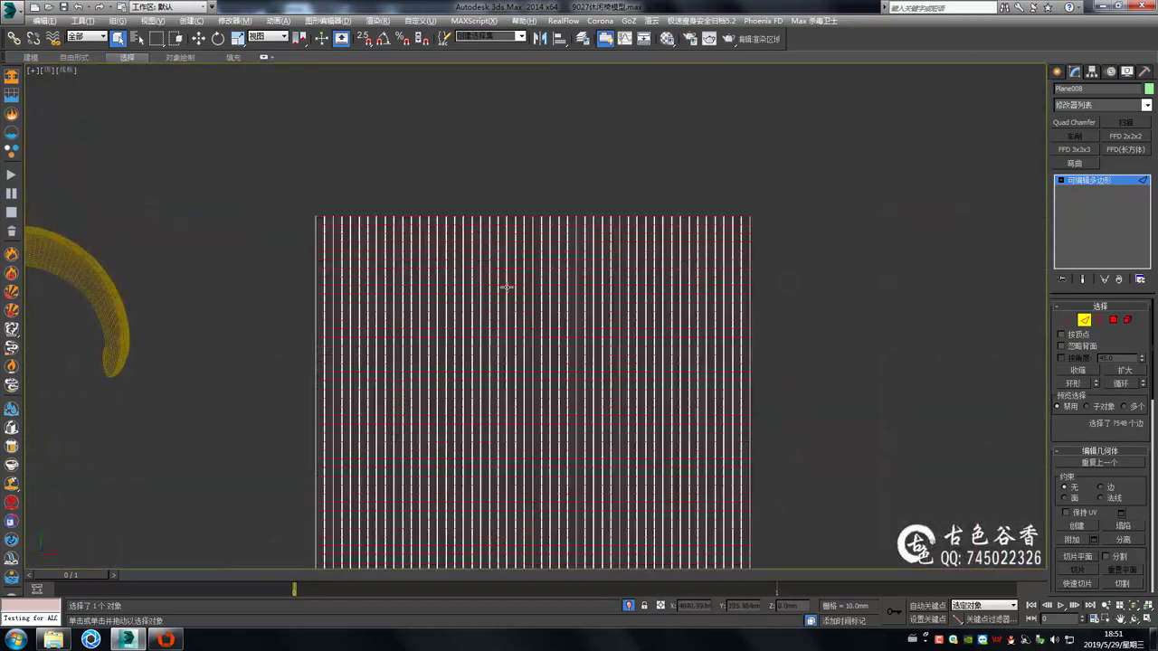
Deselect the top border edges and toggle NURMS smoothing to preview the quilting
alt+drag(251, 142, 827, 180)
key(alt+w)
key(alt+w)
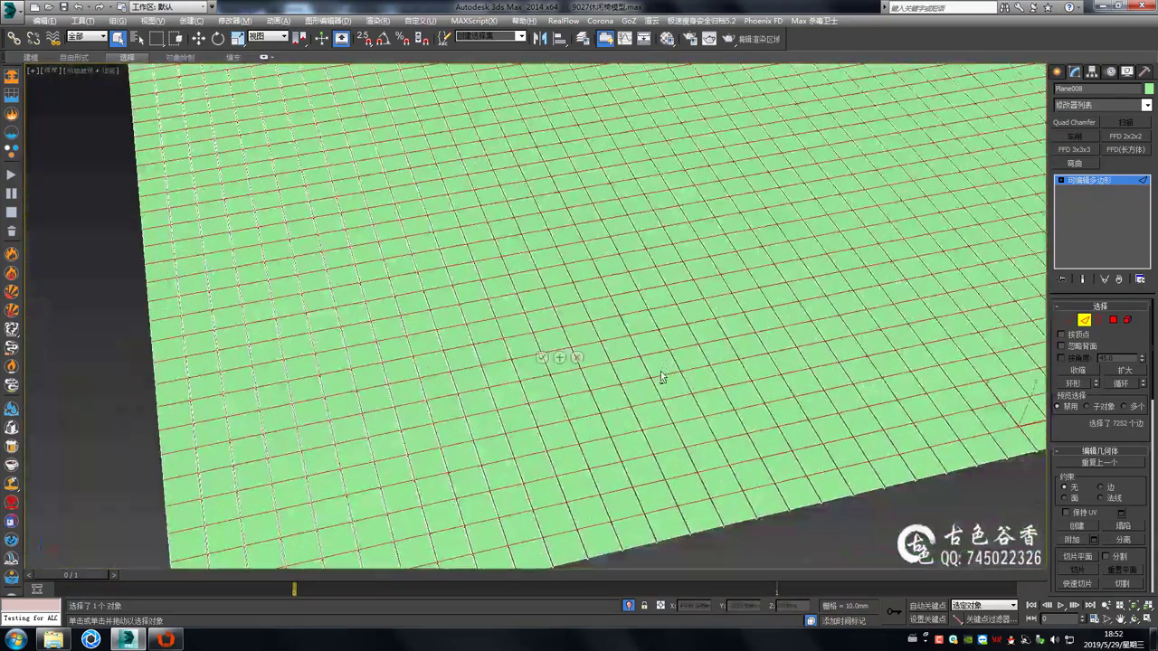
key(ctrl+b)
mouse_move(556, 335)
alt+middle_down()
mouse_move(651, 323)
mouse_move(499, 275)
mouse_move(527, 323)
alt+middle_up()
key(ctrl+BackSpace)
Set NURMS iterations to 2, then turn smoothing off and view the V-shaped grooves from the front
click(104, 191)
scroll(527, 322, up, 3)
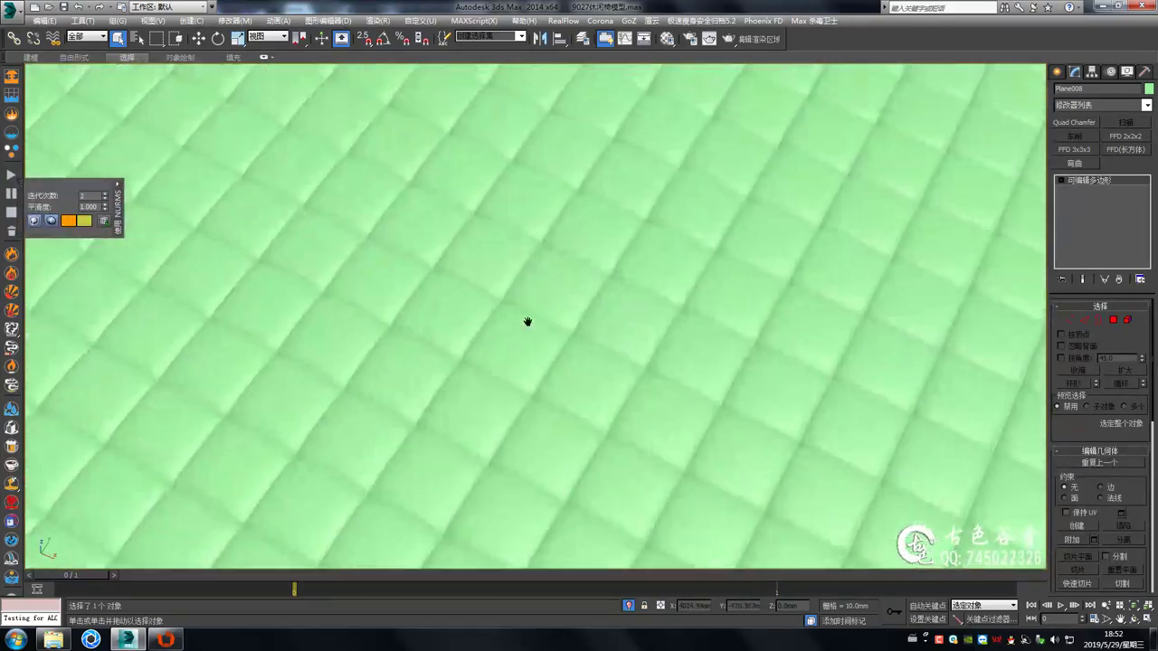
scroll(527, 322, down, 3)
mouse_move(527, 322)
alt+middle_down()
mouse_move(485, 248)
mouse_move(659, 399)
alt+middle_up()
scroll(486, 248, up, 3)
key(ctrl+z)
scroll(486, 248, down, 3)
scroll(659, 399, up, 3)
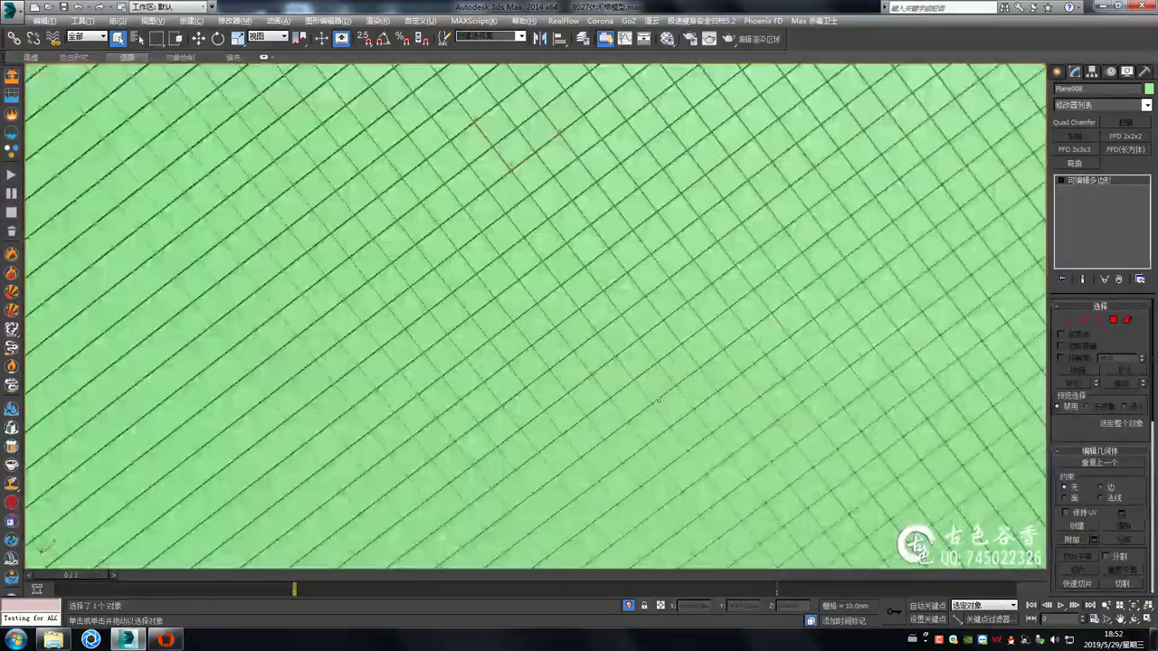
scroll(659, 398, down, 3)
key(f)
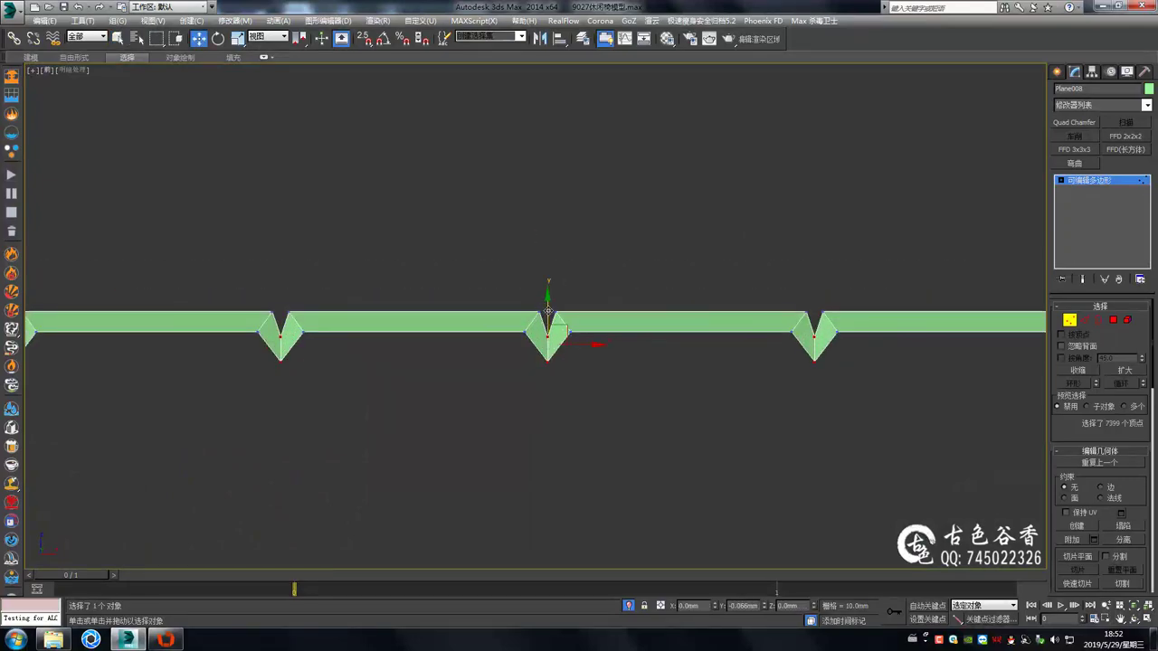
Exit vertex mode and view the grid from the top in wireframe
key(p)
scroll(543, 362, up, 3)
key(t)
key(F3)
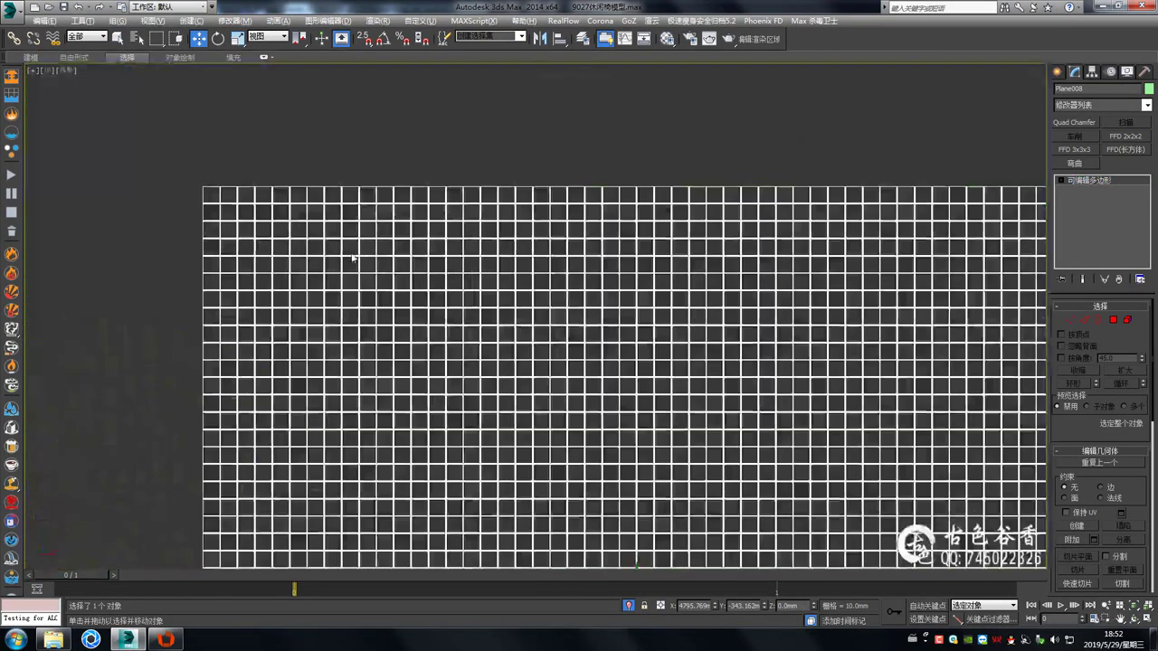
scroll(344, 177, up, 3)
middle_drag(343, 177, 397, 204)
Box-select the seam edges, chamfer them, and return to the shaded perspective view
key(2)
drag(391, 155, 398, 257)
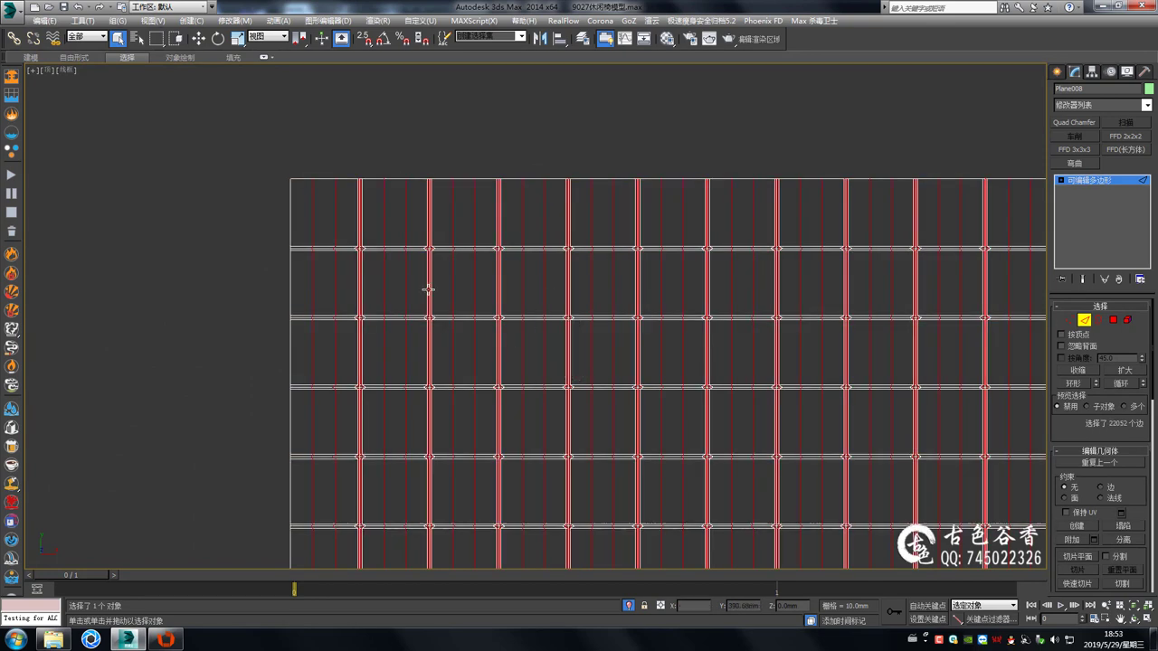
drag(428, 289, 312, 274)
click(542, 374)
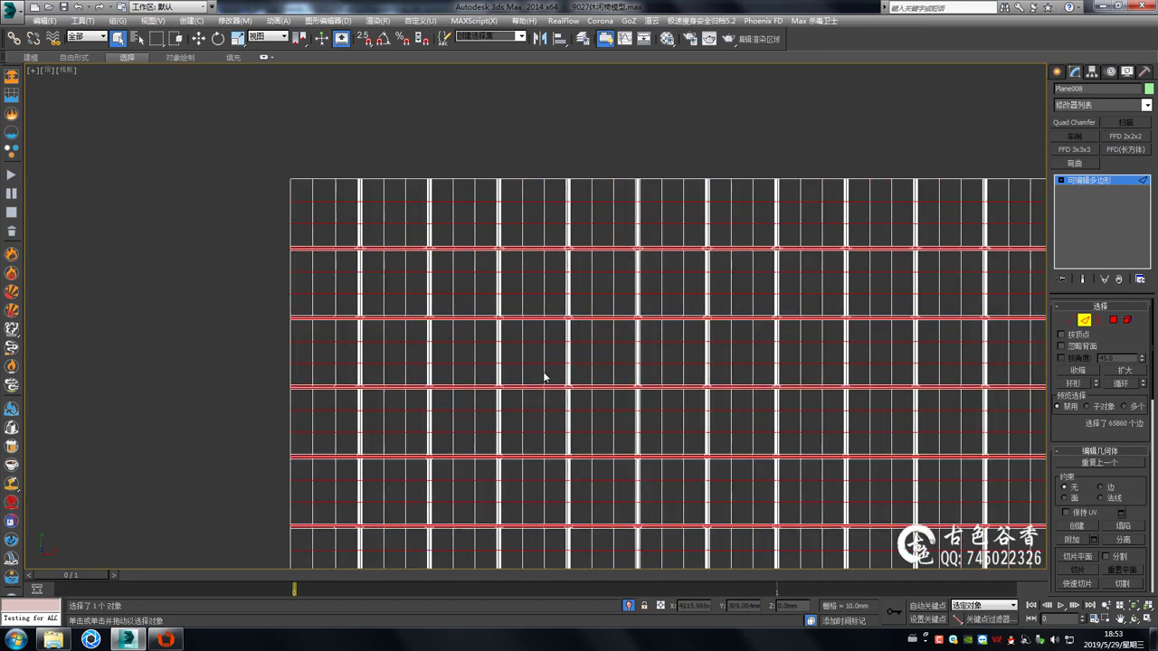
scroll(545, 377, down, 2)
key(p)
key(F3)
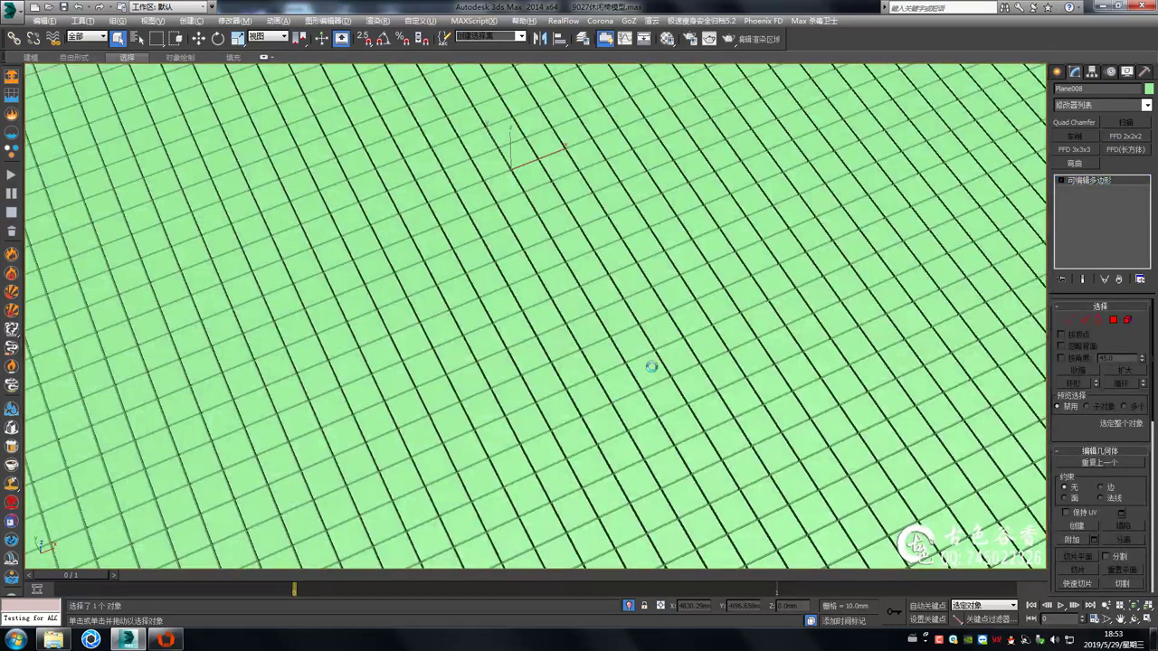
alt+middle_drag(581, 383, 737, 307)
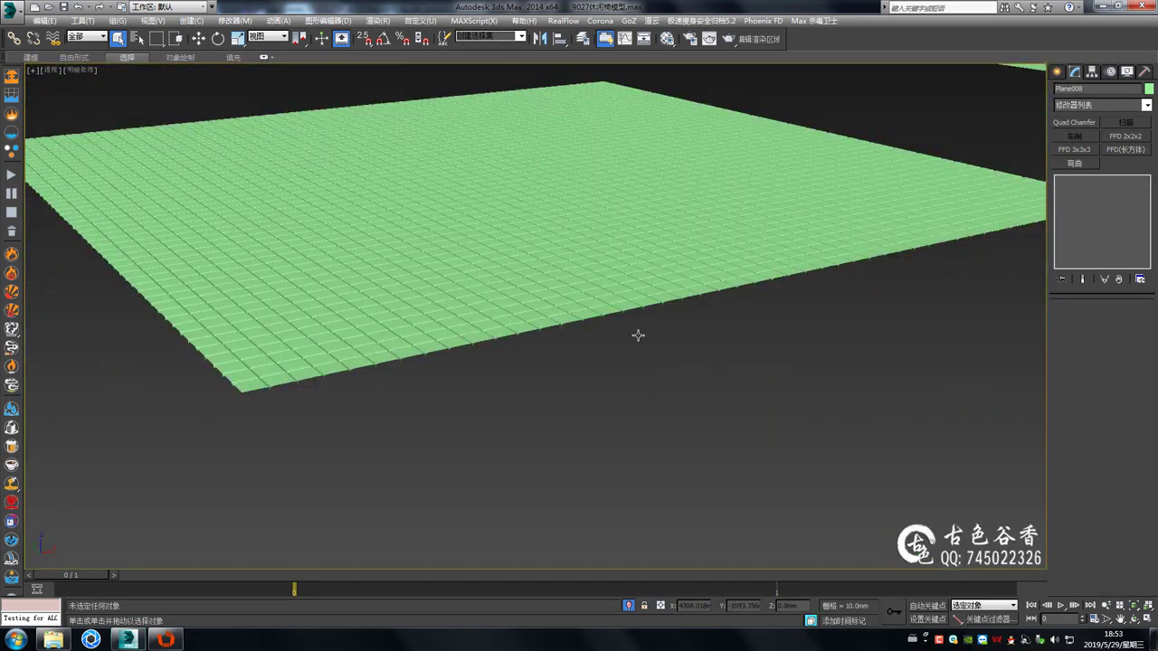
Select and frame the tiled plane, then orbit in close to inspect the quilted tiles
scroll(638, 335, down, 5)
click(516, 284)
key(z)
alt+middle_drag(579, 298, 552, 318)
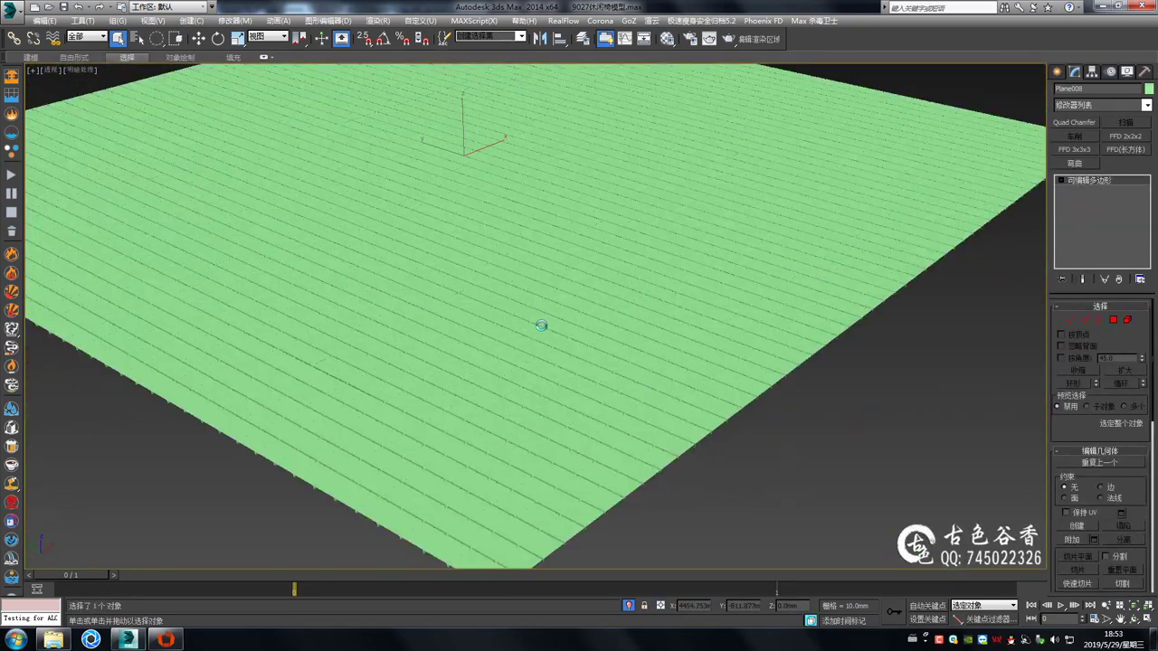
scroll(571, 389, up, 5)
scroll(566, 385, down, 5)
click(566, 384)
scroll(566, 385, up, 4)
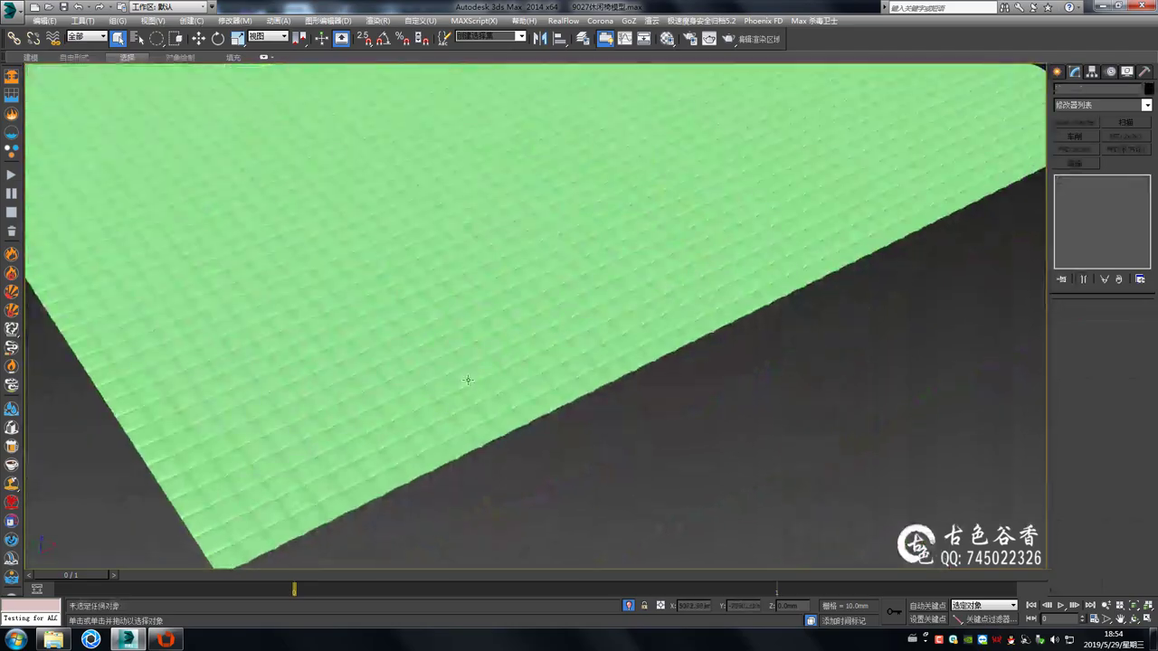
alt+middle_drag(565, 384, 579, 362)
scroll(560, 377, down, 5)
Reselect the plane and preview it smoothed with Ctrl+Q from an oblique angle
click(542, 355)
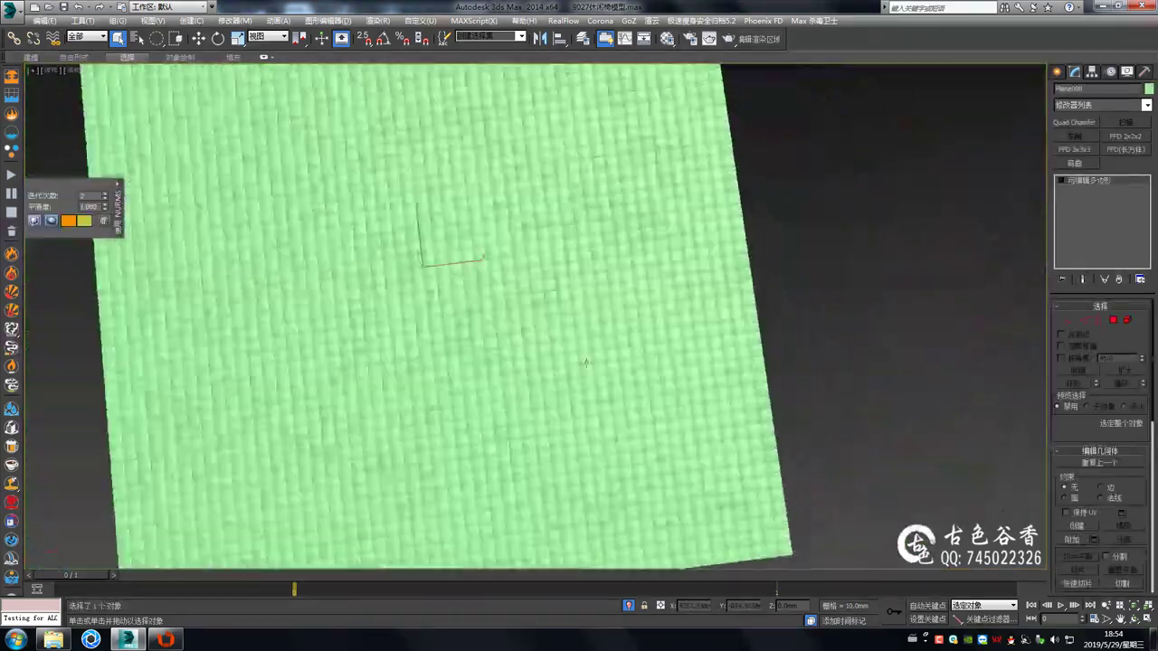
scroll(593, 359, up, 3)
scroll(593, 359, up, 2)
scroll(593, 359, down, 2)
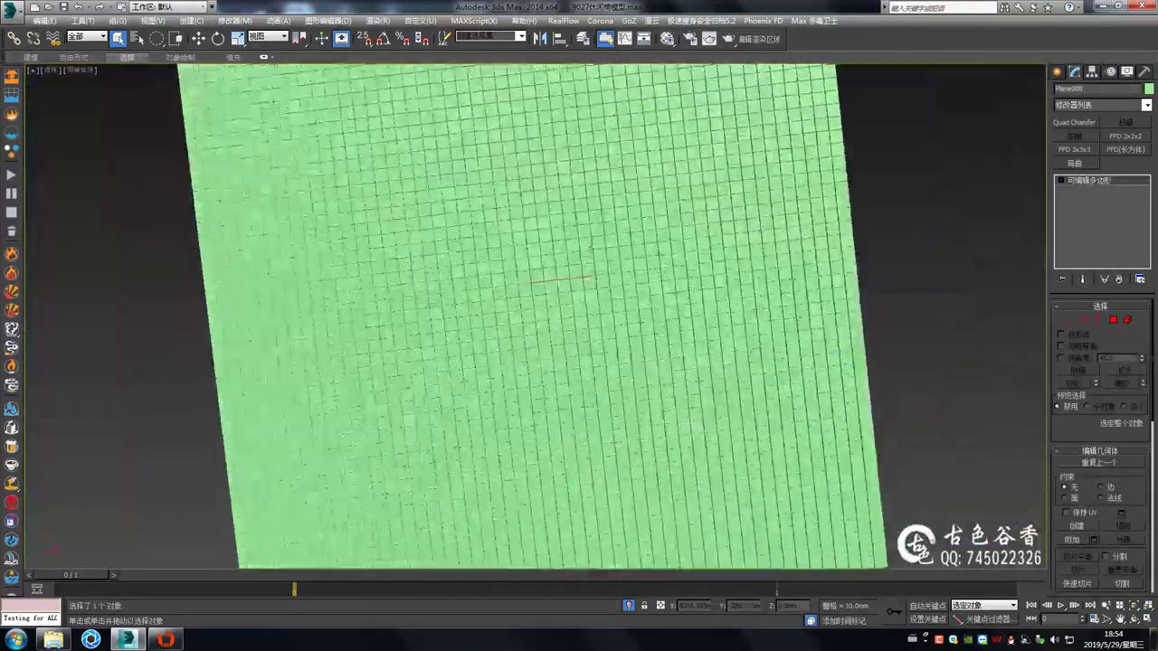
scroll(461, 299, down, 4)
scroll(461, 298, up, 5)
mouse_move(461, 299)
alt+middle_down()
mouse_move(573, 308)
mouse_move(509, 314)
alt+middle_up()
key(ctrl+q)
scroll(613, 305, up, 2)
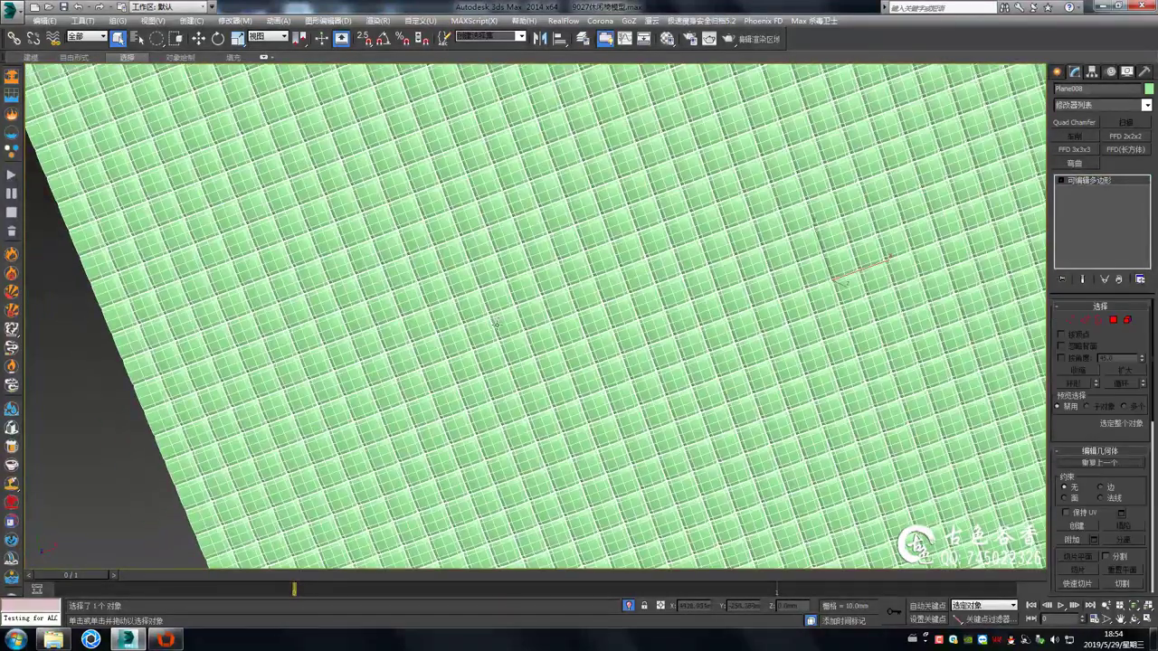
scroll(497, 319, down, 3)
scroll(497, 319, down, 3)
middle_drag(633, 298, 689, 346)
scroll(689, 347, down, 3)
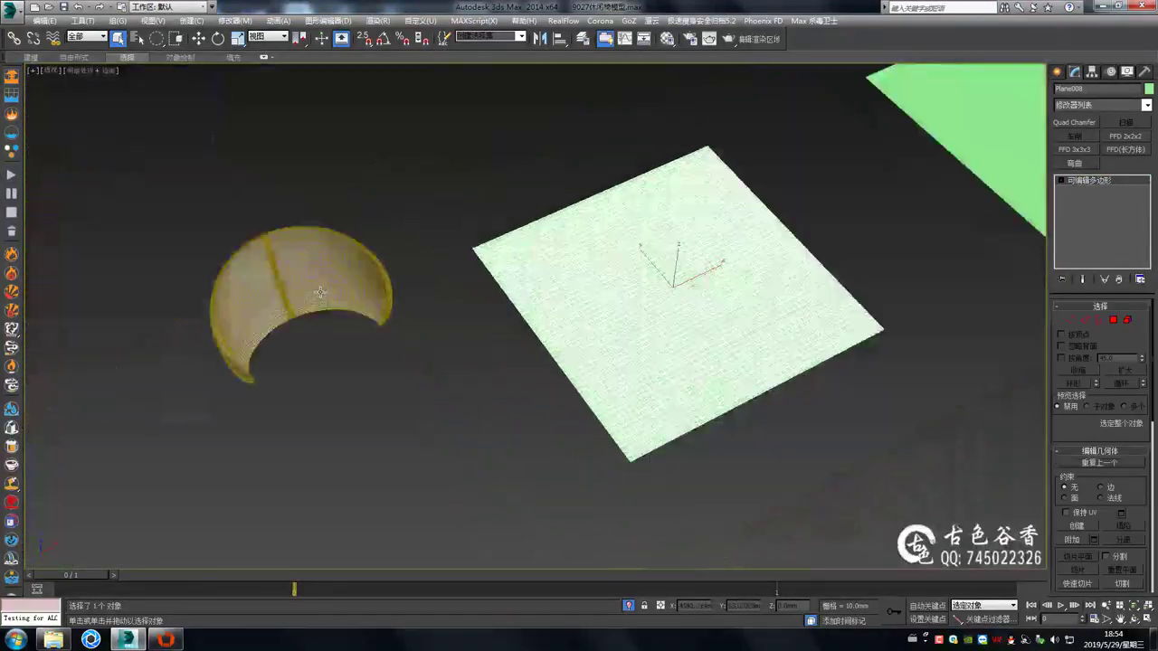
In Top view, move the middle plane up and right, away from the other objects
key(t)
middle_drag(300, 198, 11, 172)
scroll(450, 301, down, 3)
click(450, 301)
key(w)
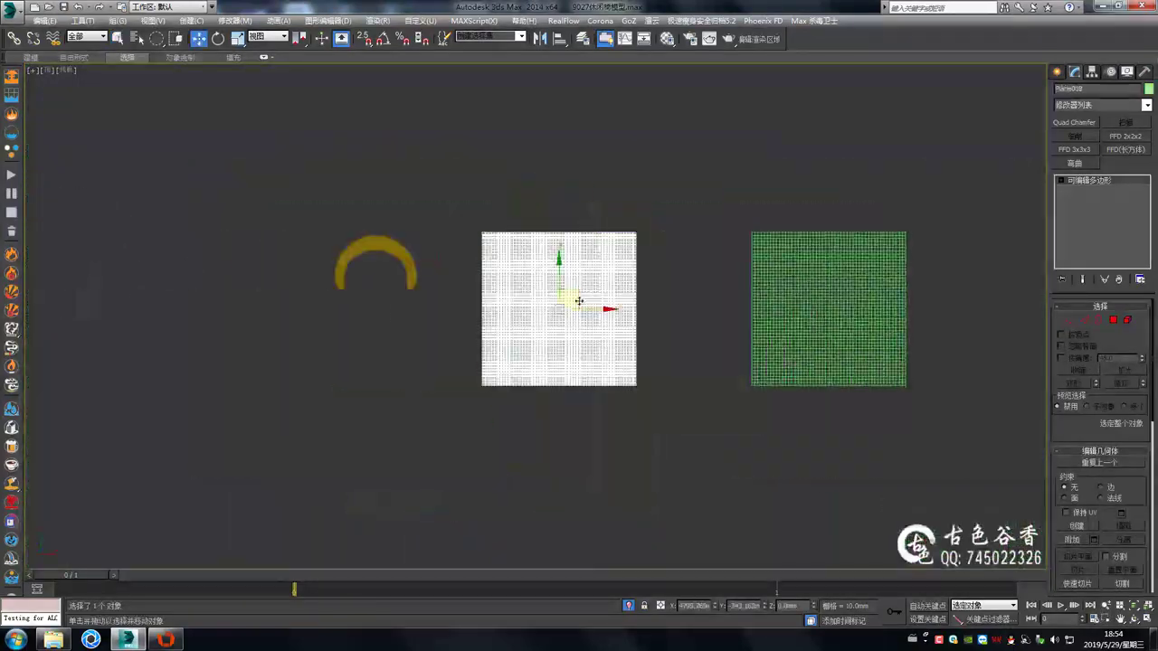
scroll(456, 303, up, 3)
middle_drag(456, 303, 670, 355)
scroll(670, 355, down, 3)
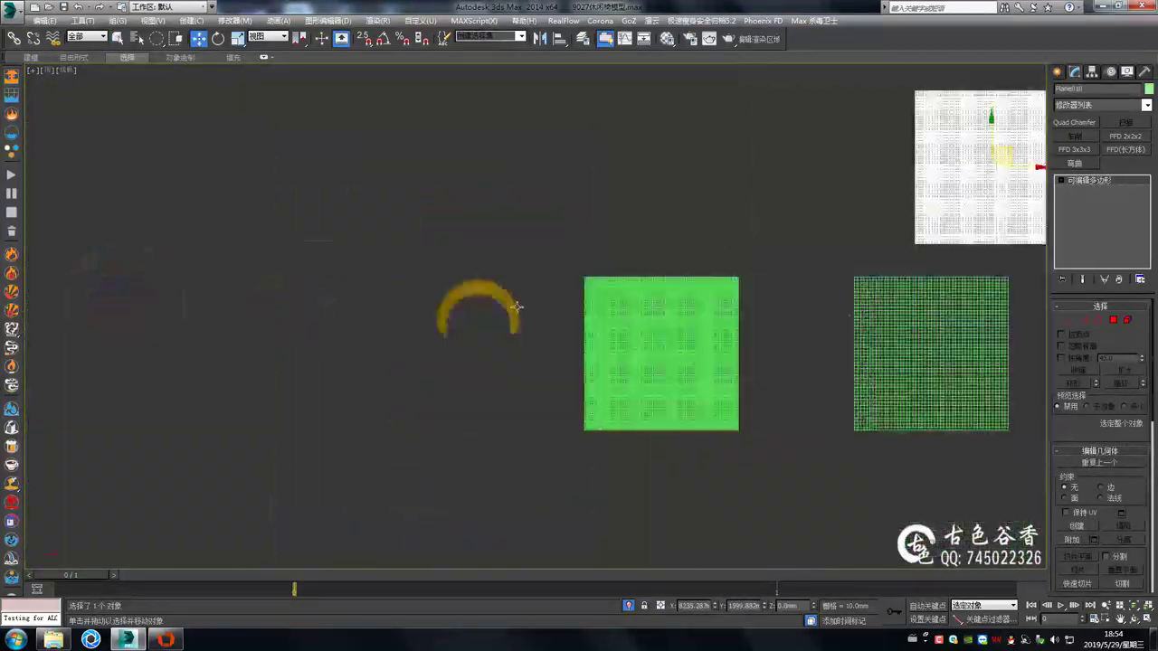
Select the crescent cloth piece and frame it in the viewport
click(457, 298)
scroll(457, 299, up, 2)
key(p)
alt+middle_drag(457, 299, 525, 352)
Browse to E:\3D记事本 and run the UV to MESH script, moving its panel aside
click(17, 639)
click(175, 389)
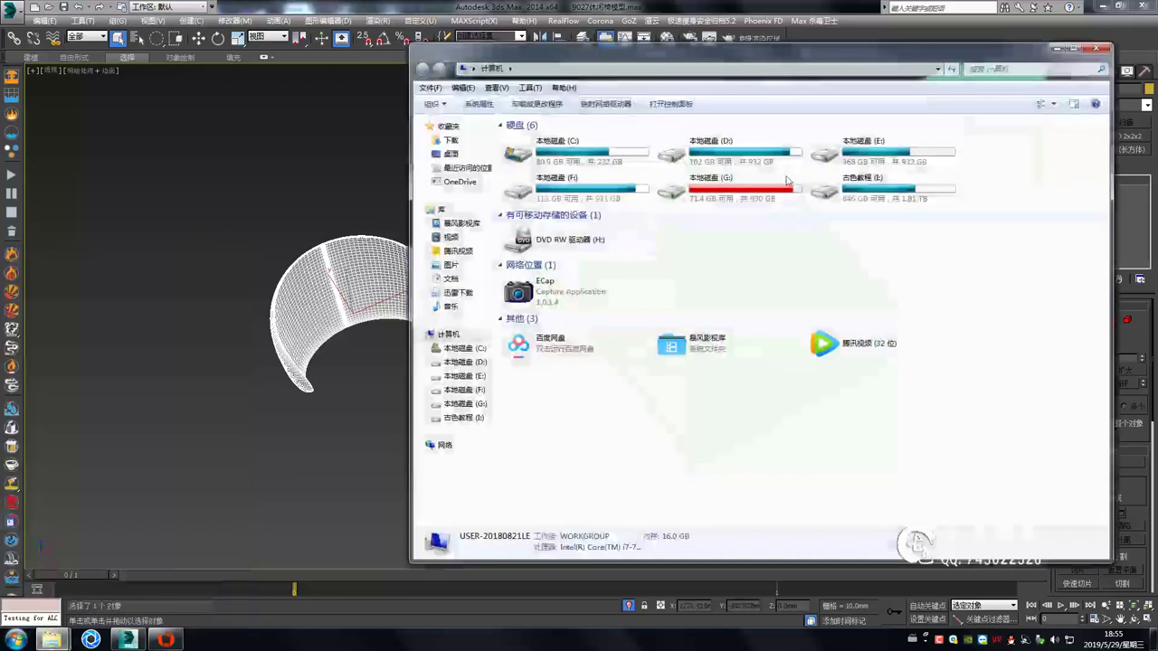
double_click(828, 136)
double_click(650, 131)
scroll(785, 326, down, 3)
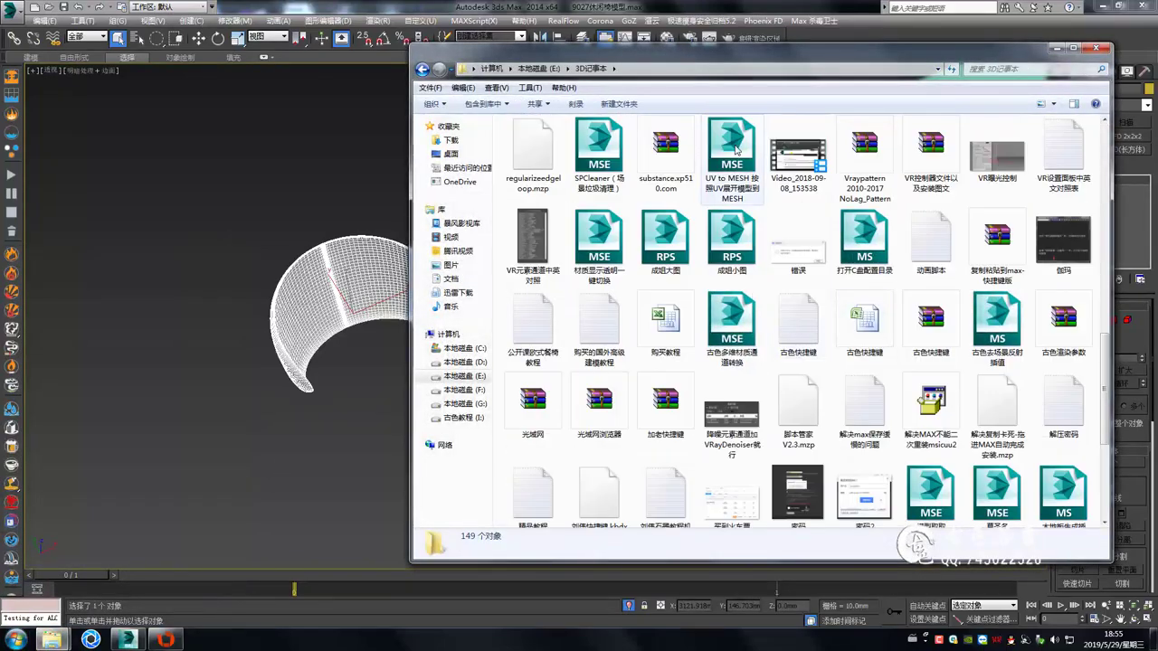
click(1054, 47)
drag(552, 270, 272, 132)
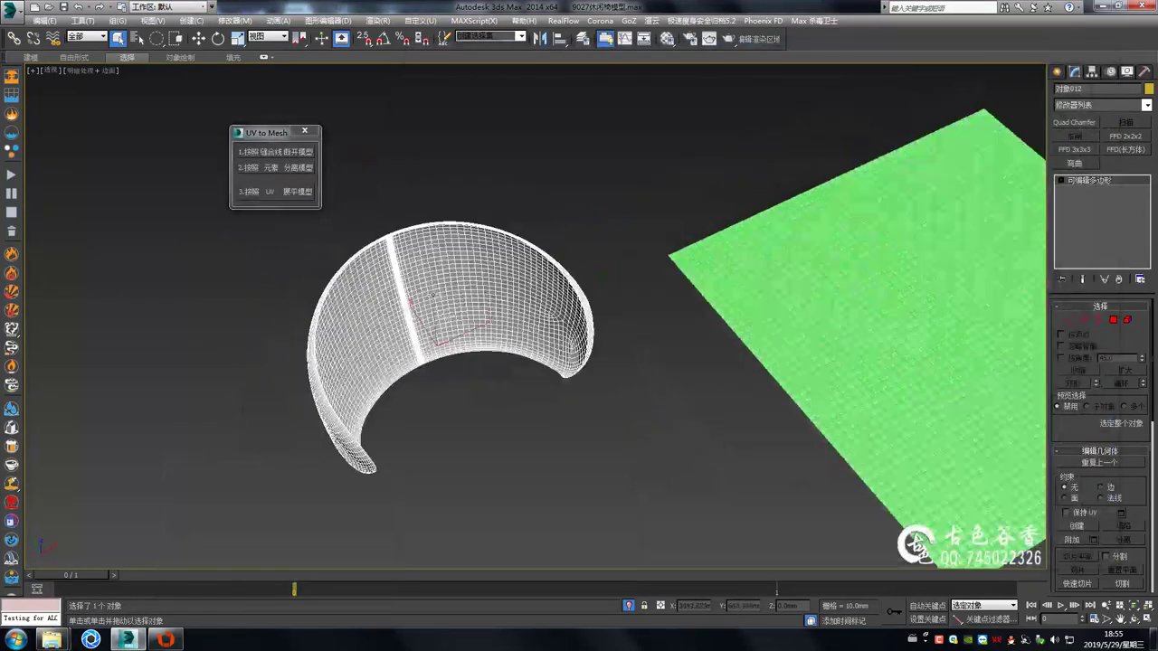
scroll(266, 217, up, 3)
Flatten the crescent to its UV layout and morph it partway toward the flat copy
click(268, 192)
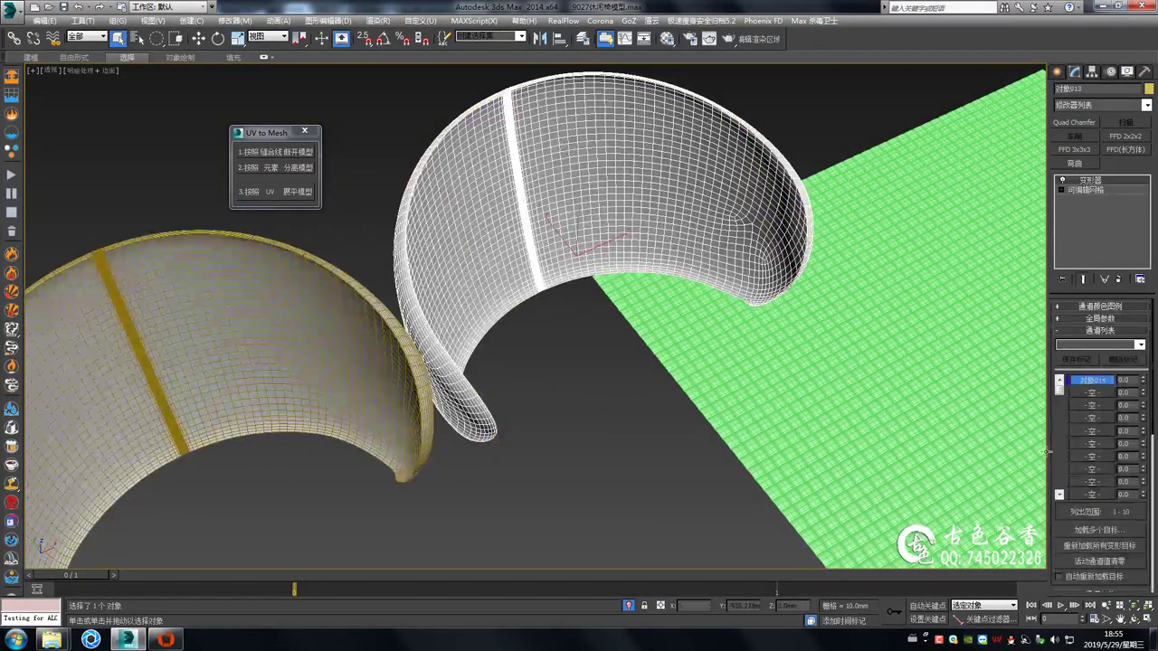
drag(1146, 383, 1140, 346)
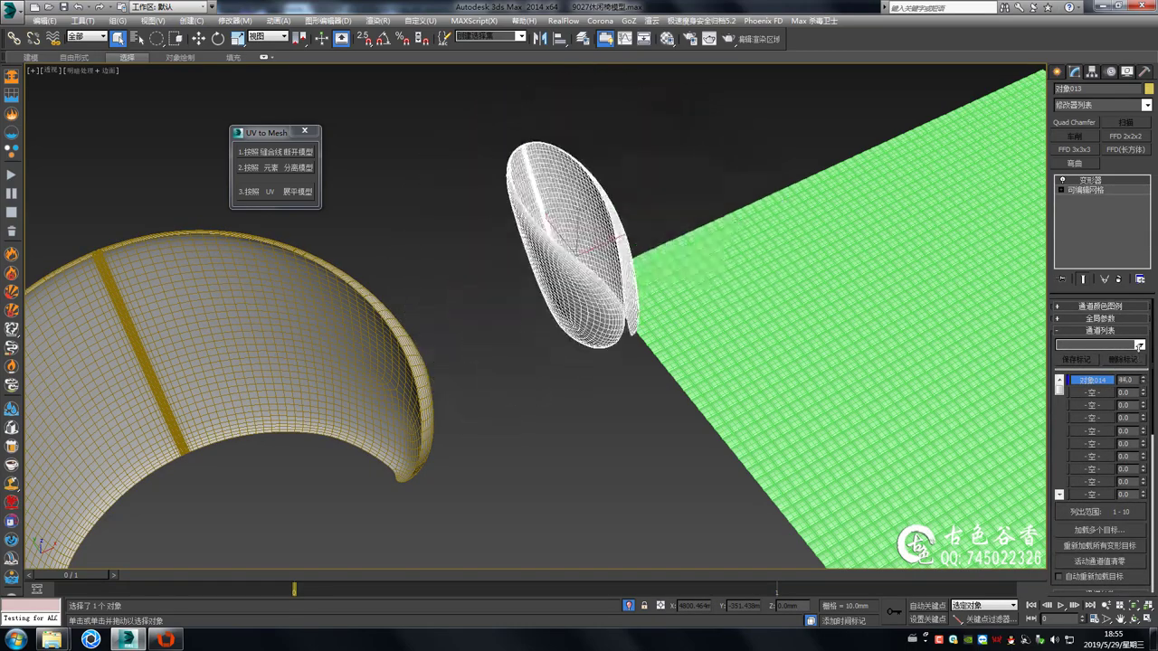
scroll(590, 242, up, 3)
scroll(697, 268, down, 5)
Rotate the green quad plane 45 degrees in Top view, then return to Select
click(747, 336)
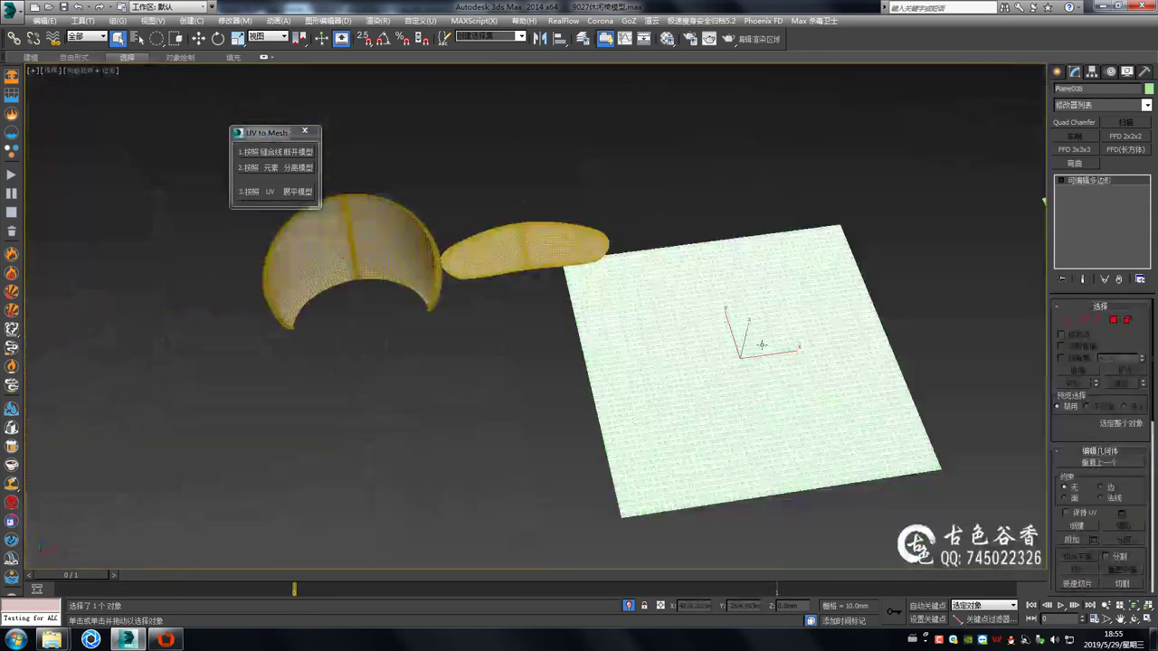
scroll(640, 316, up, 3)
key(t)
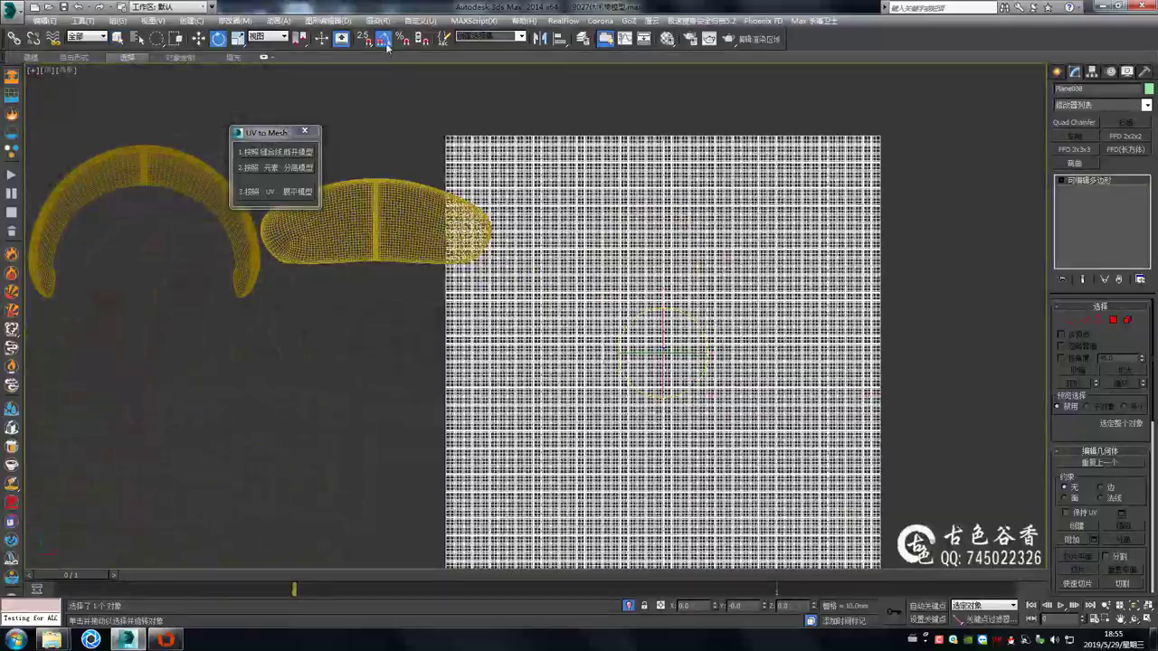
scroll(749, 321, down, 2)
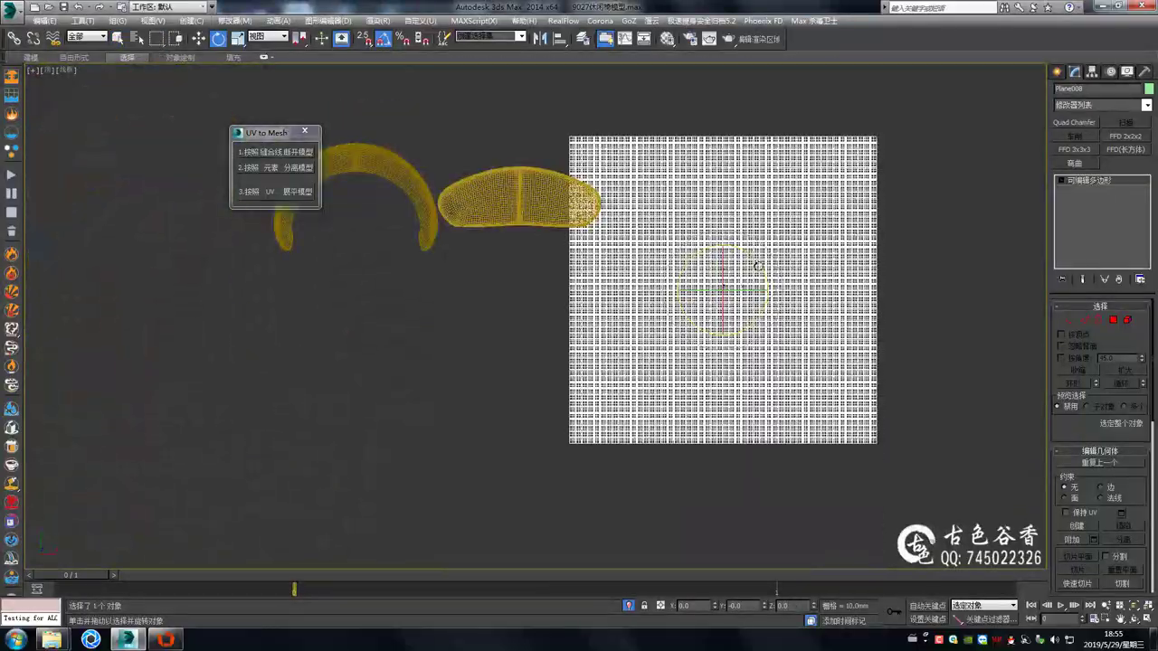
drag(758, 266, 758, 298)
key(q)
scroll(550, 269, up, 3)
Hide the crescent mesh using the quad menu
scroll(550, 269, up, 2)
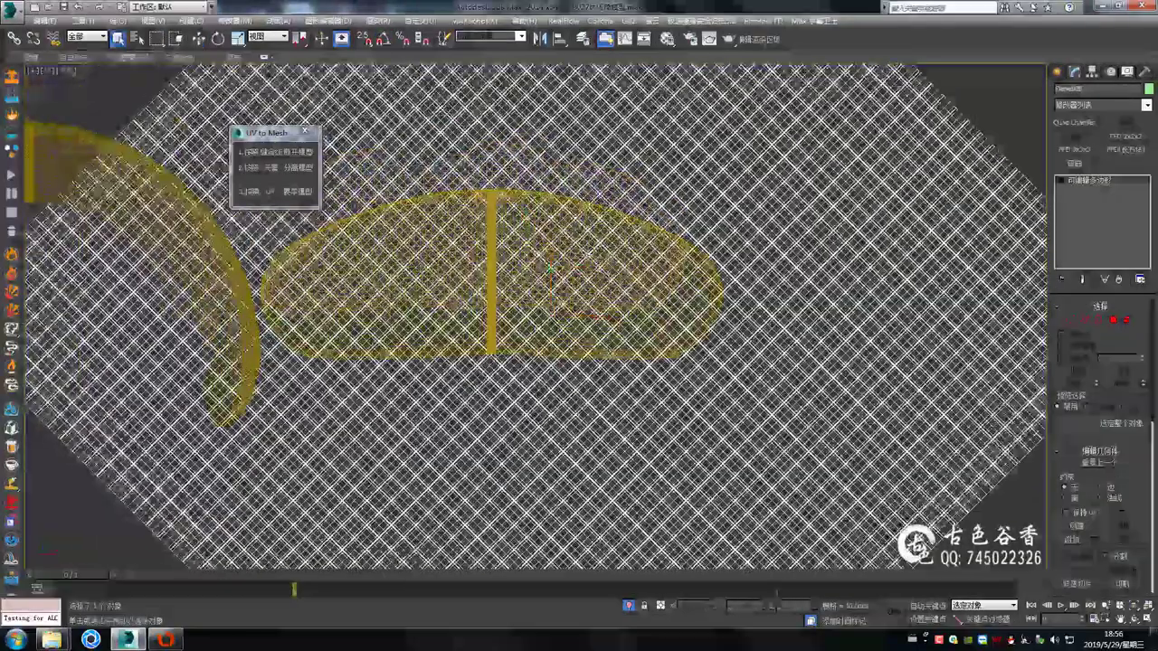
scroll(550, 270, down, 3)
click(290, 259)
right_click(362, 185)
click(426, 189)
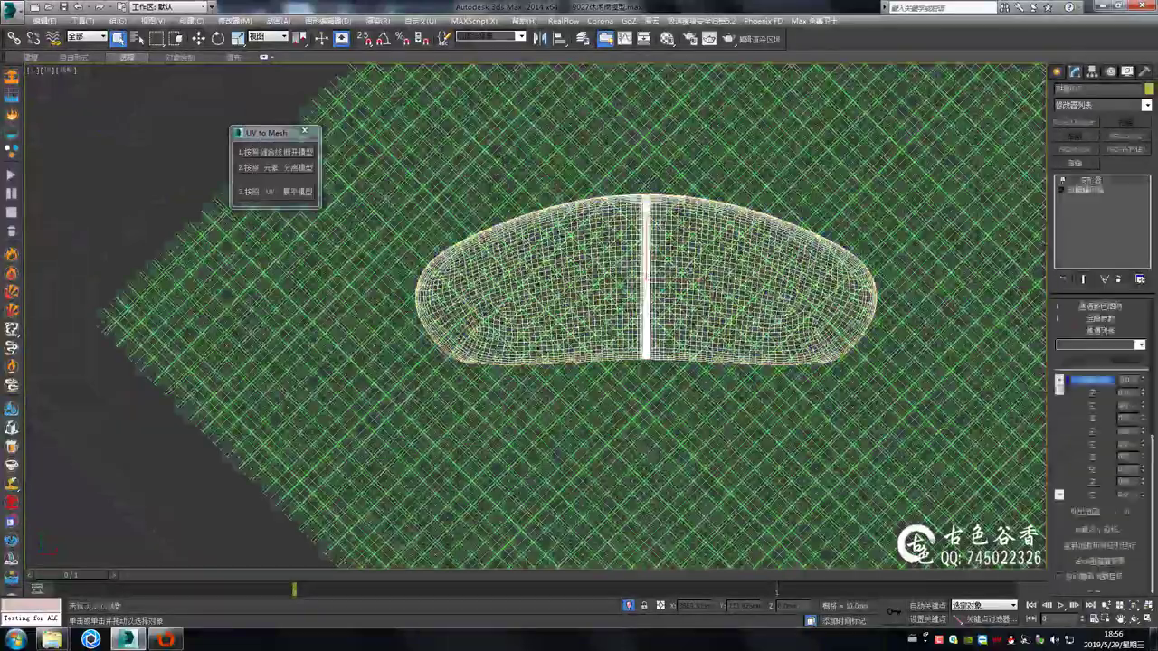
Add Edit Poly to the cushion and create a new shape from its border
scroll(559, 271, up, 3)
scroll(559, 271, down, 2)
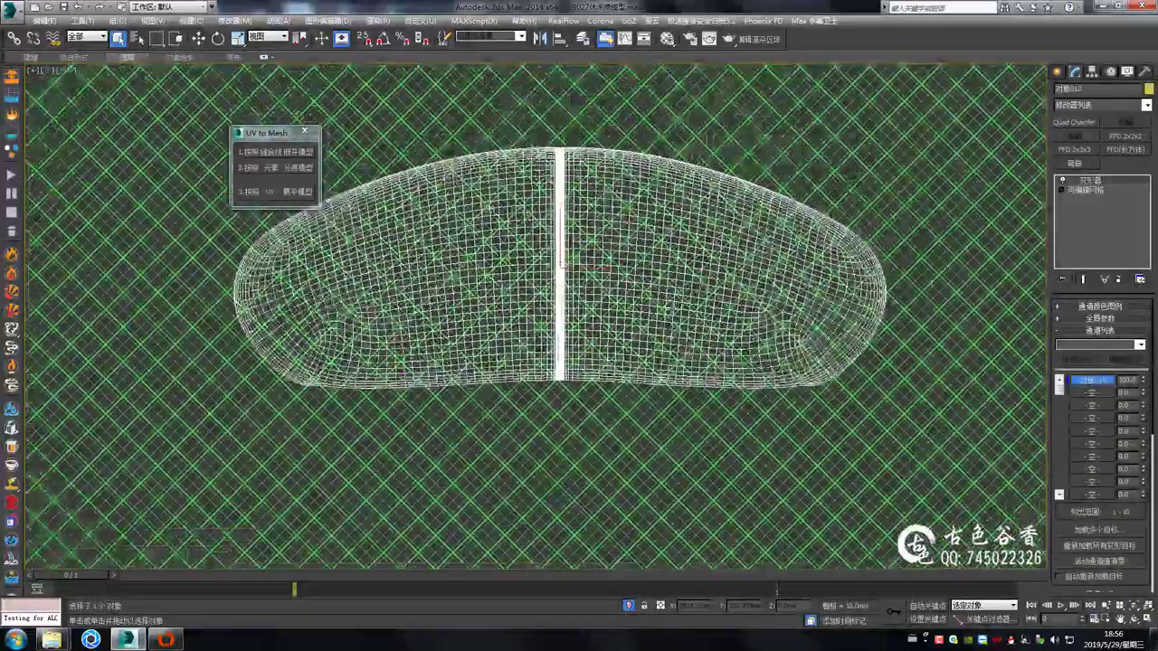
click(1074, 163)
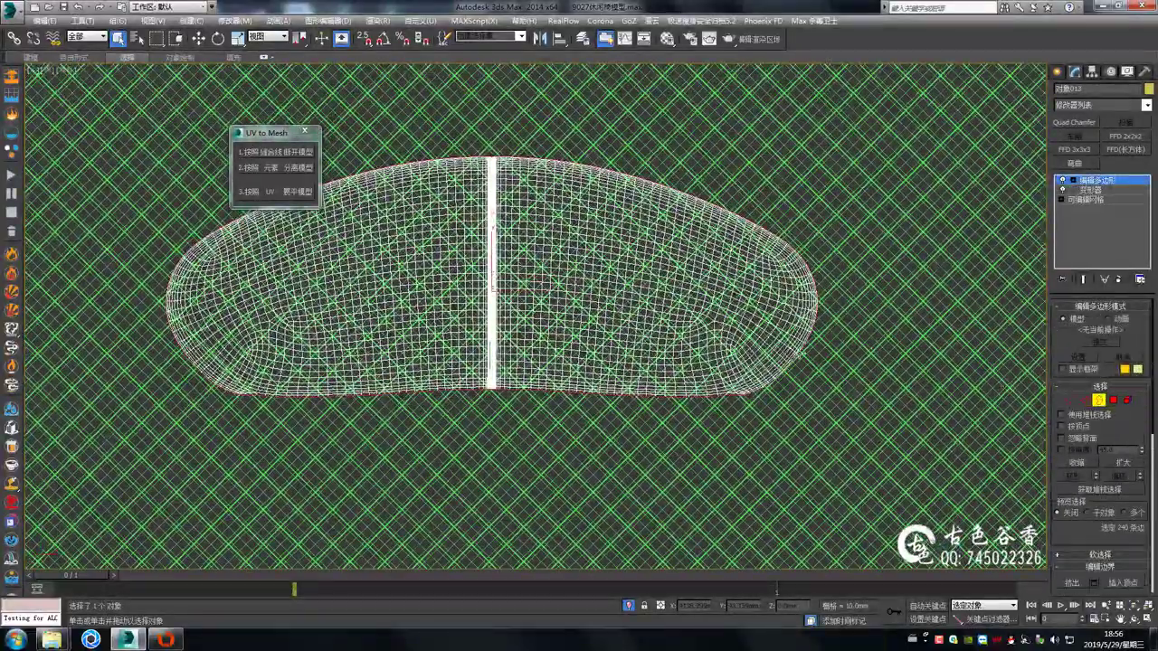
alt+middle_drag(493, 272, 664, 335)
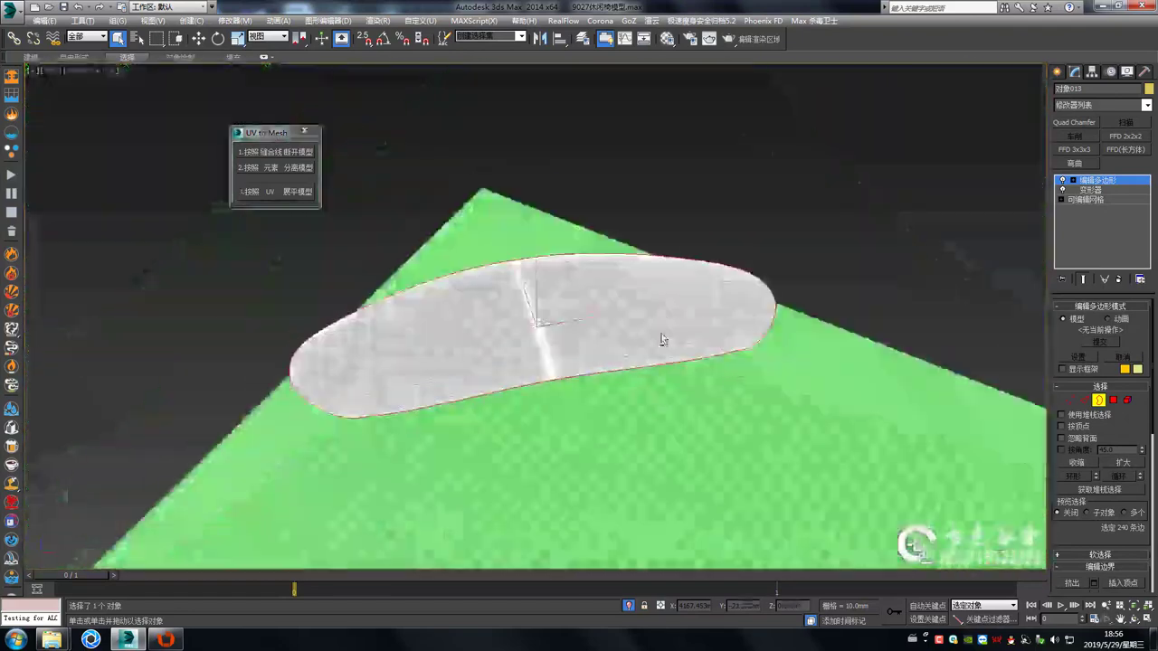
right_click(648, 351)
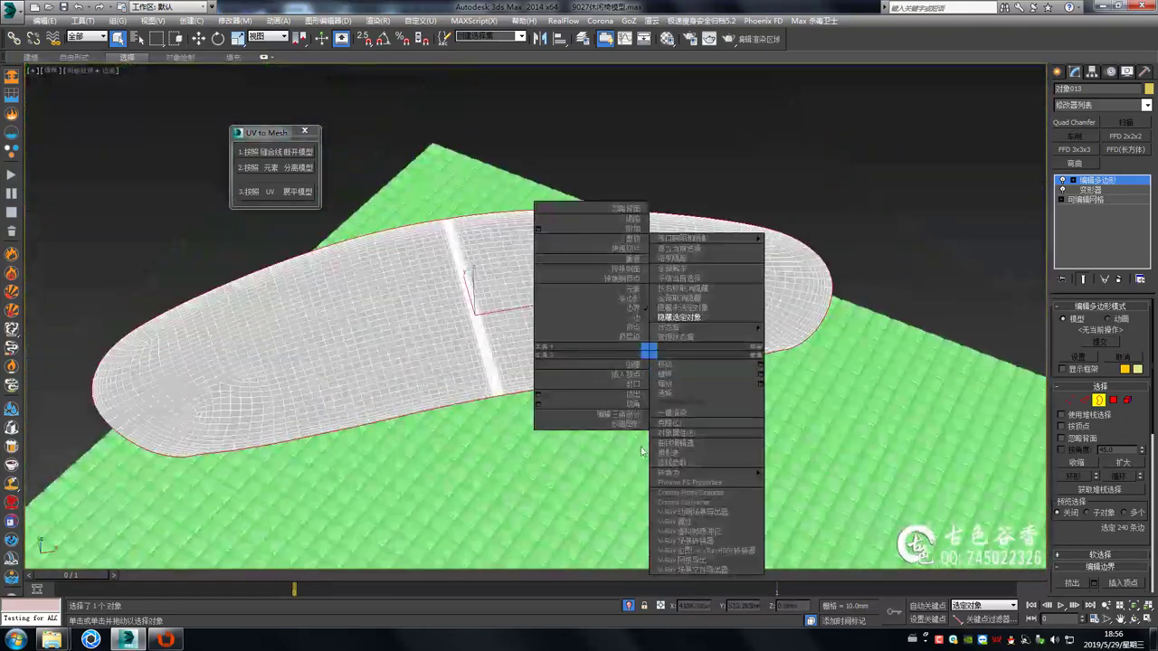
click(570, 340)
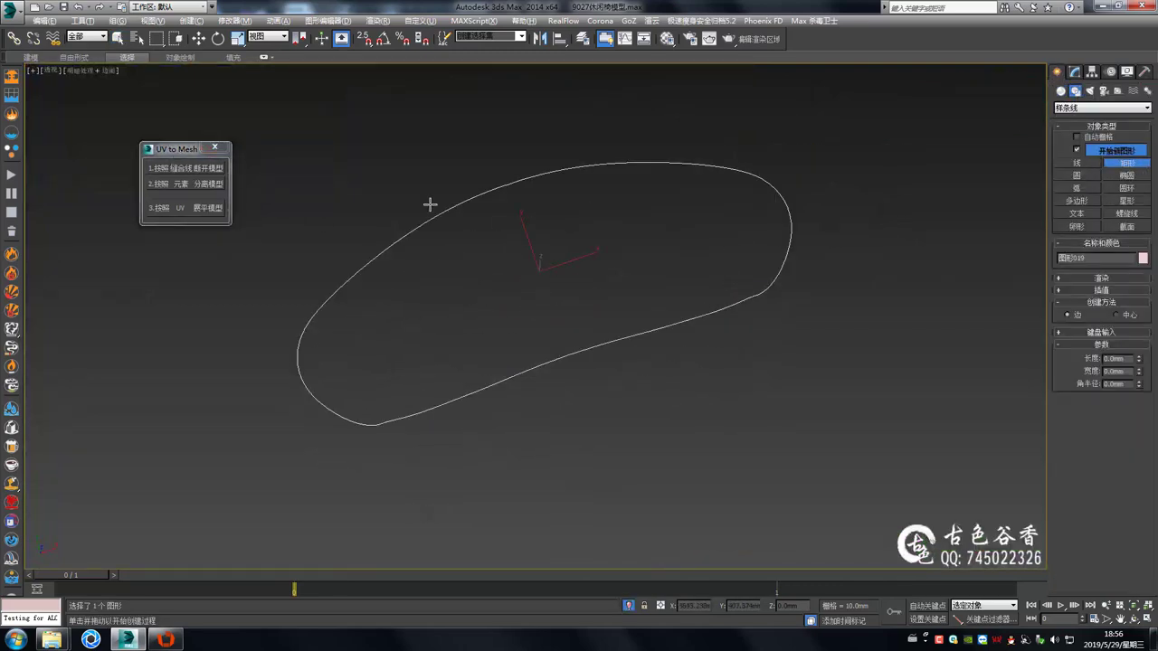
Convert the outline to an editable spline, isolate it and select the extra rectangle's vertices
key(t)
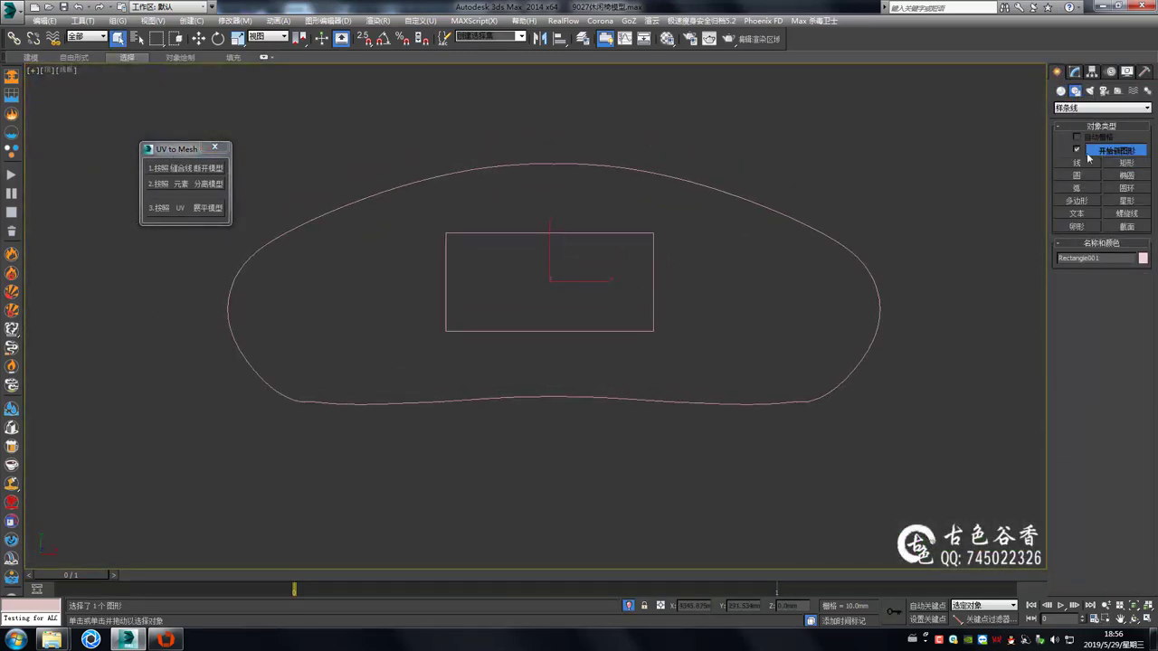
right_click(575, 295)
click(710, 402)
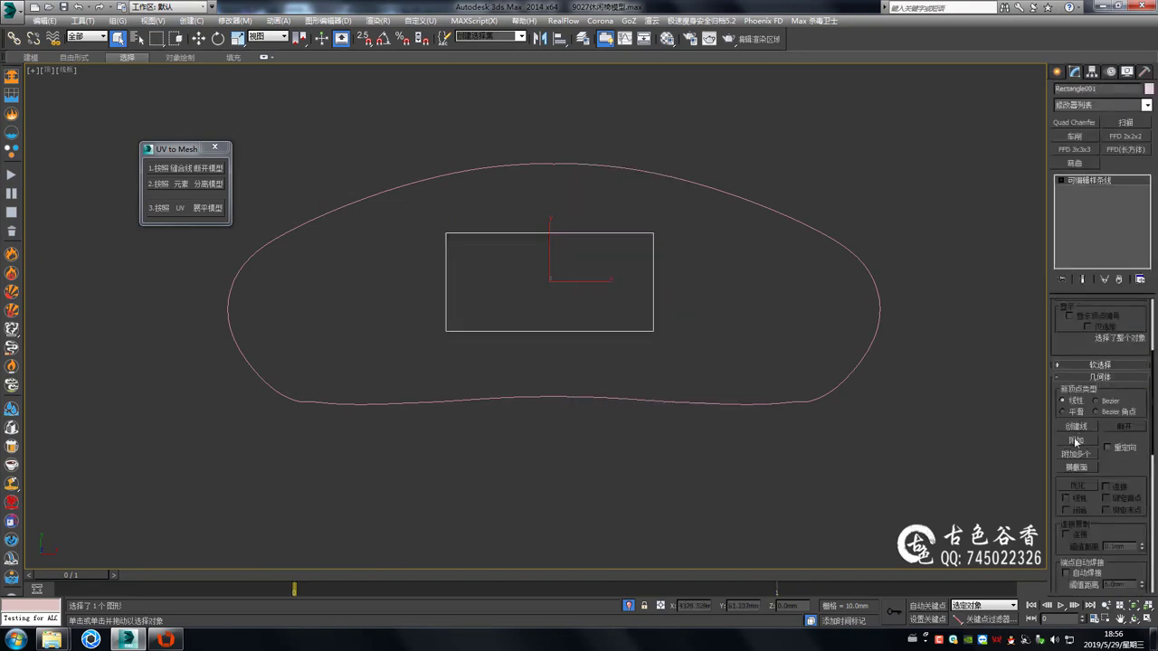
key(alt+q)
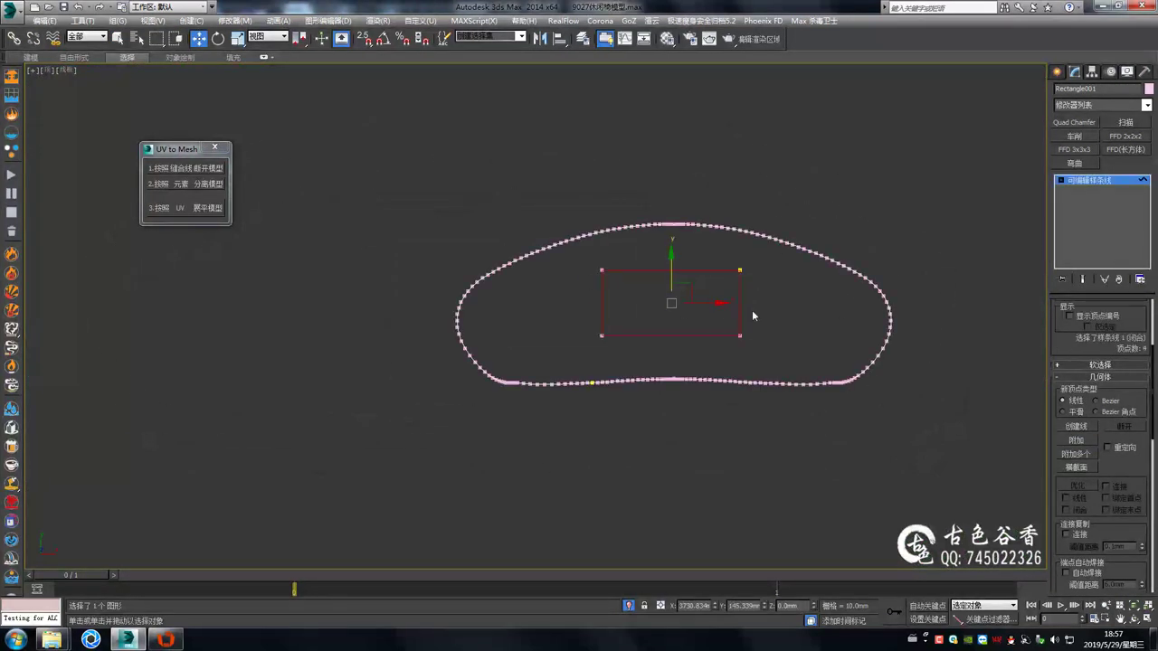
drag(767, 302, 777, 291)
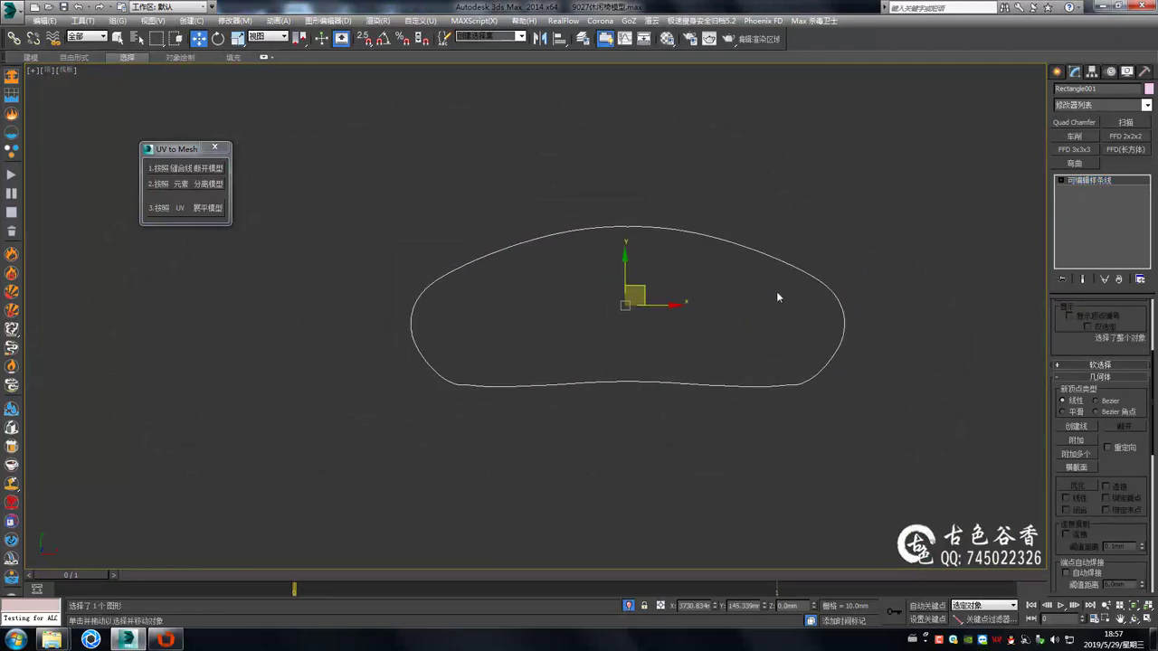
Delete the extra rectangle, exit isolation and hide the white cushion mesh
key(p)
key(alt+q)
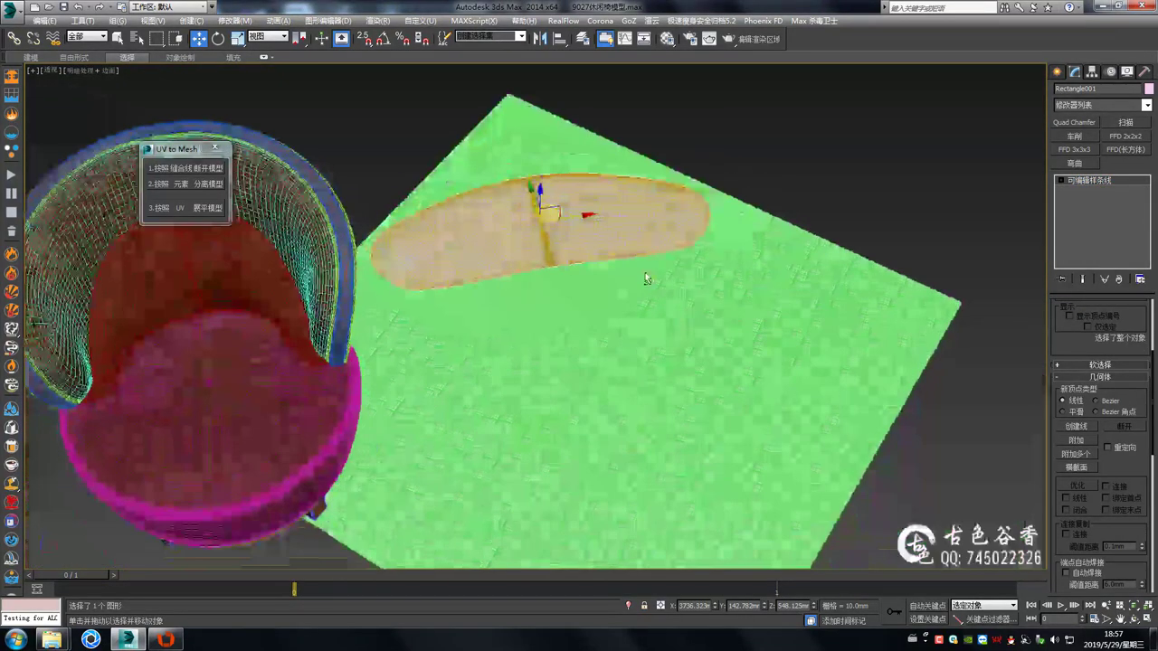
click(597, 217)
right_click(593, 219)
click(618, 187)
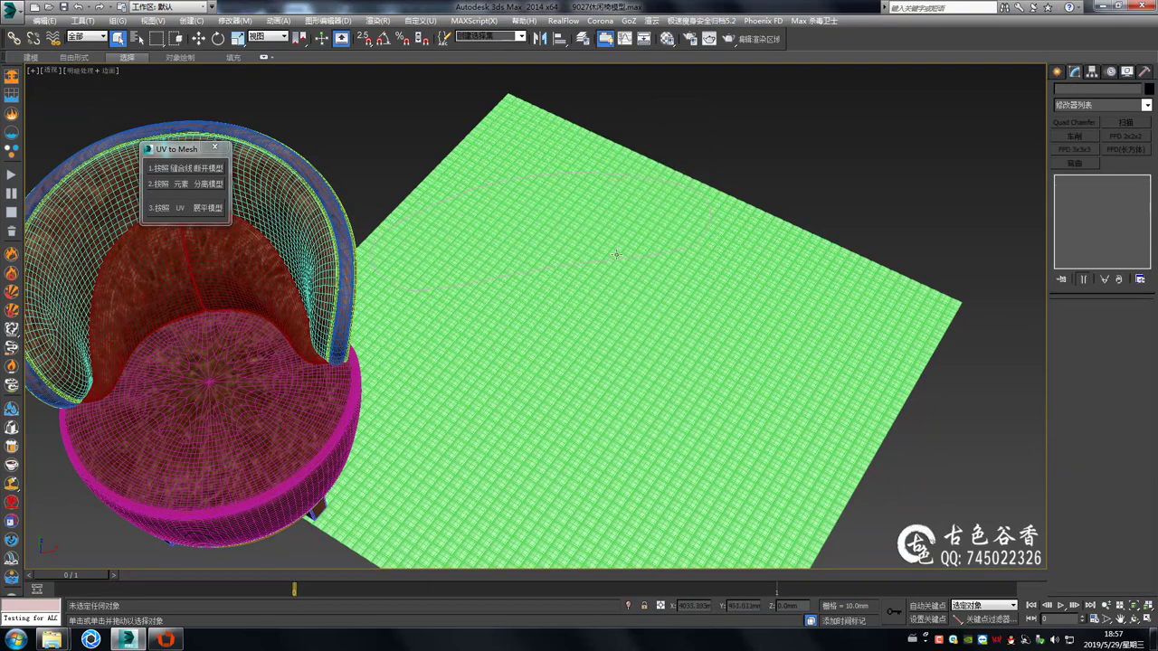
Apply ShapeMerge to the quad plane and pick the cushion outline hovering above it
click(643, 320)
middle_drag(643, 321, 639, 296)
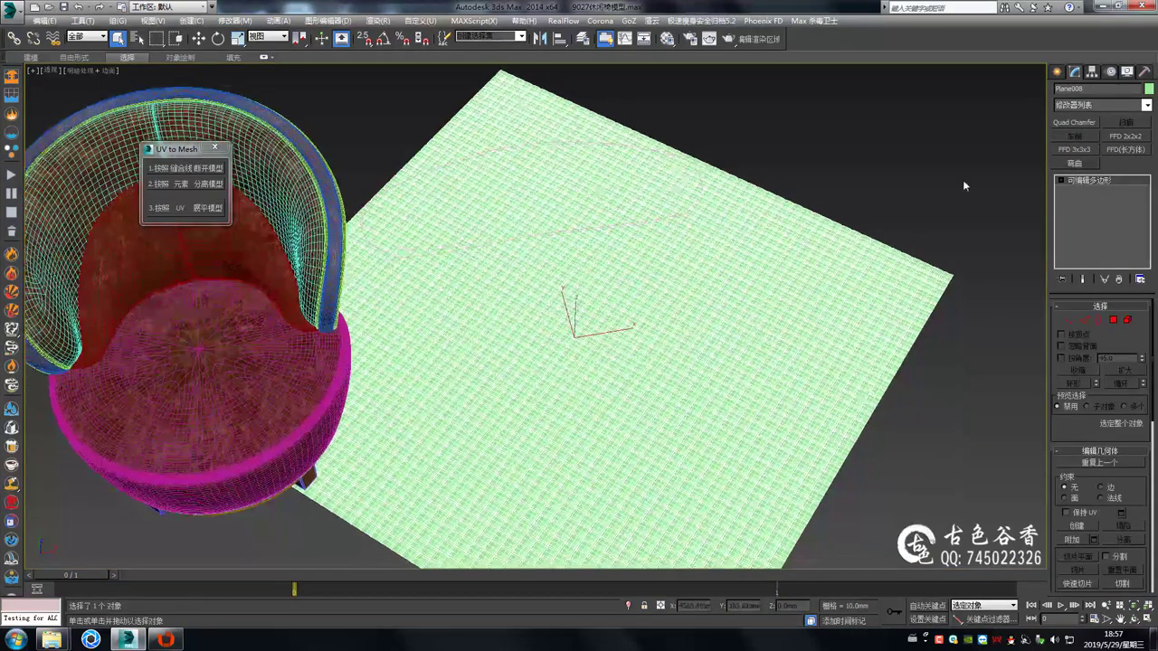
click(1059, 73)
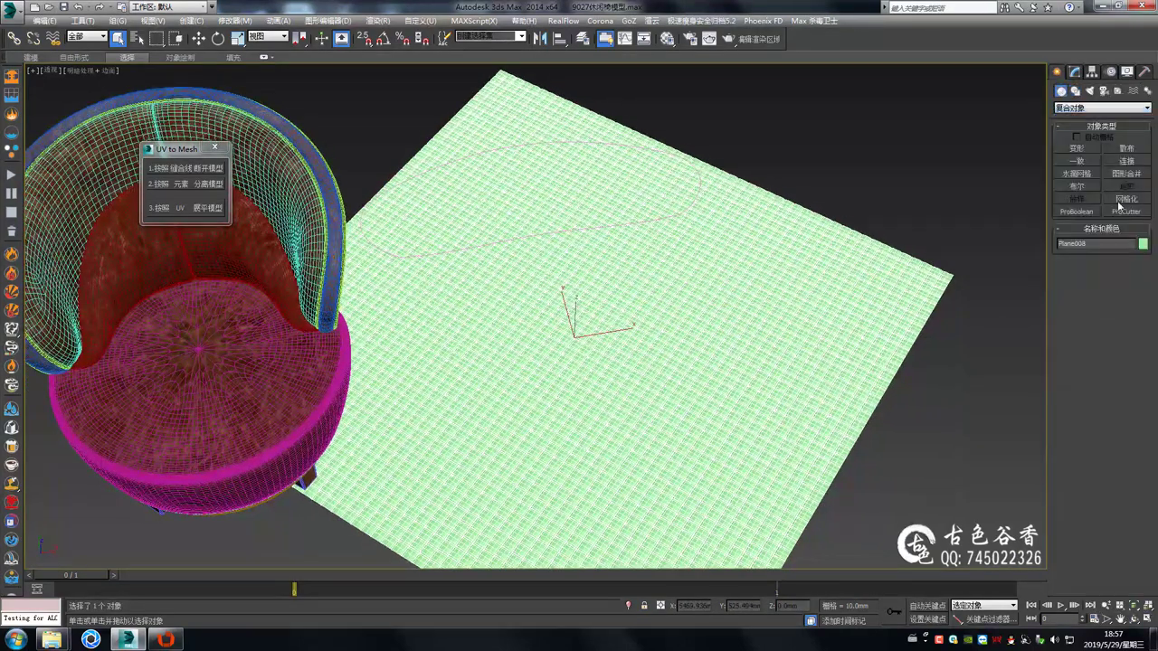
click(1128, 180)
click(1100, 279)
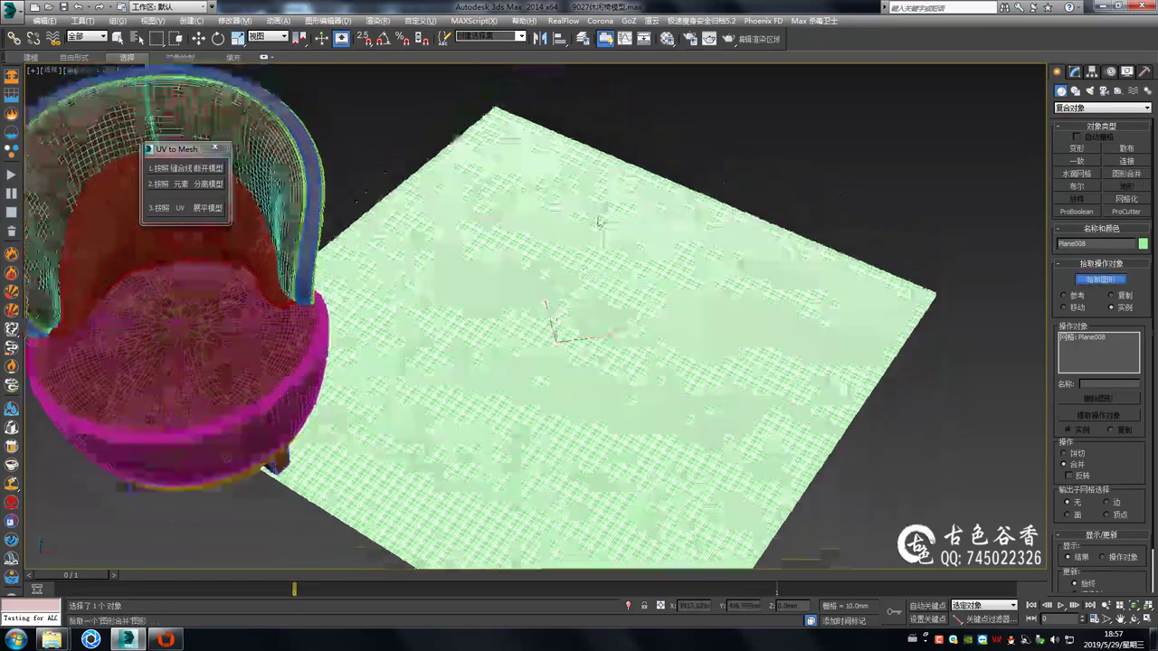
alt+middle_drag(814, 298, 662, 169)
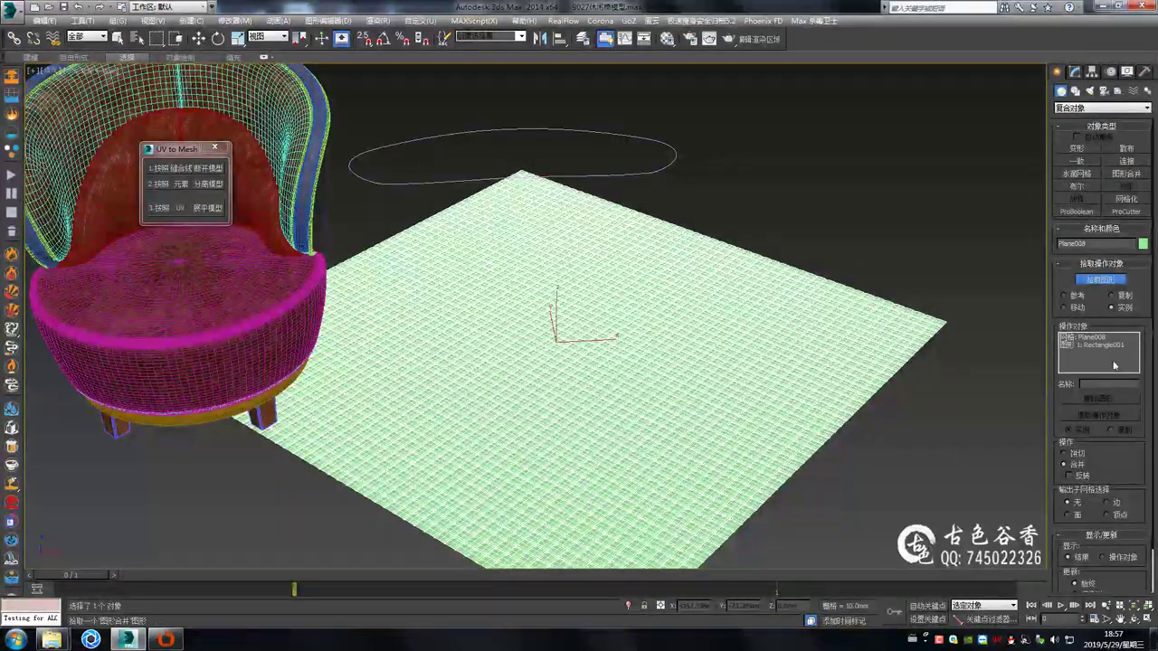
scroll(791, 255, up, 5)
scroll(792, 255, up, 5)
Set the merged plane's object colour to blue
click(1074, 72)
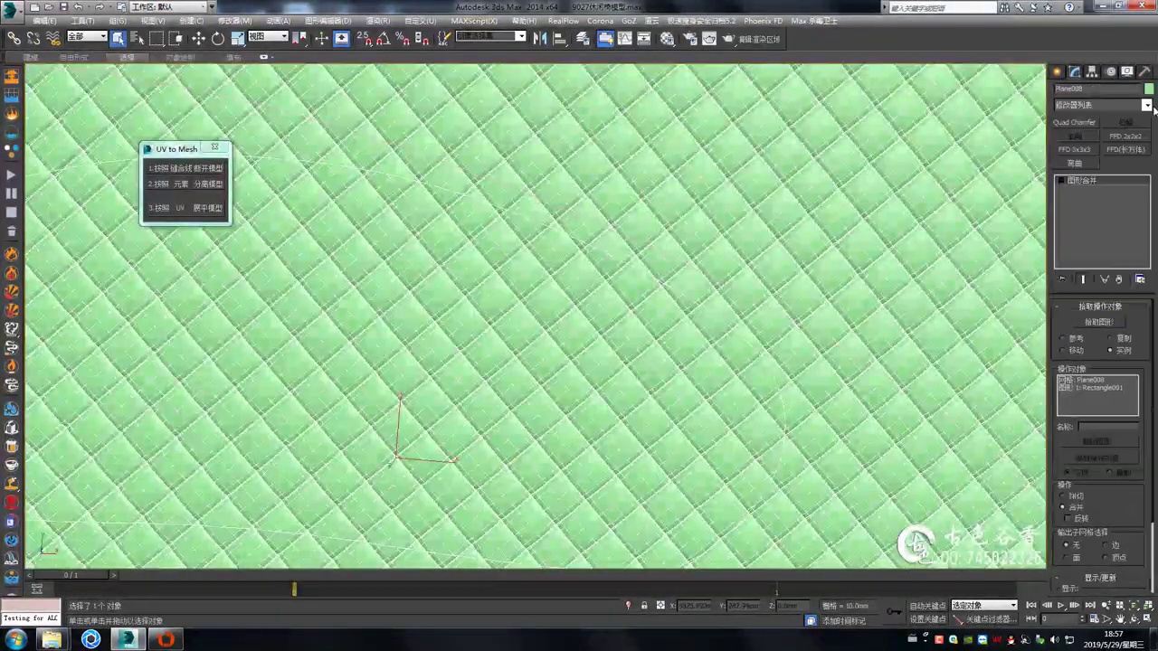
click(1149, 88)
click(624, 312)
scroll(624, 312, down, 3)
scroll(624, 312, down, 3)
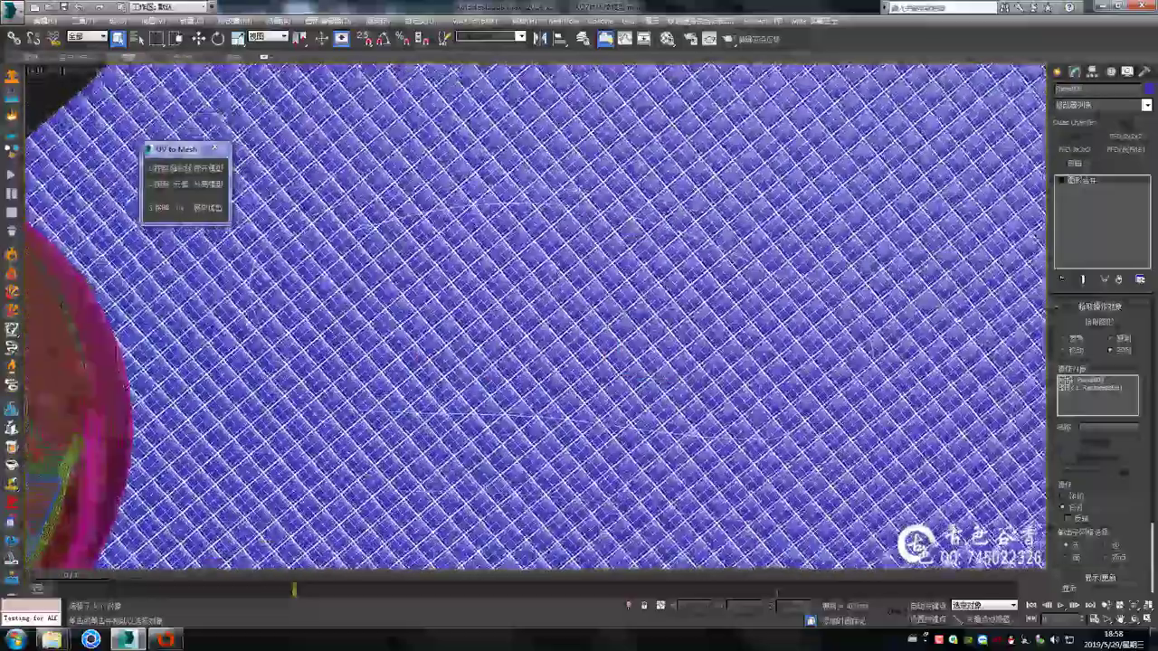
Convert the plane to Editable Poly and view its merged polygon area
right_click(592, 271)
click(738, 403)
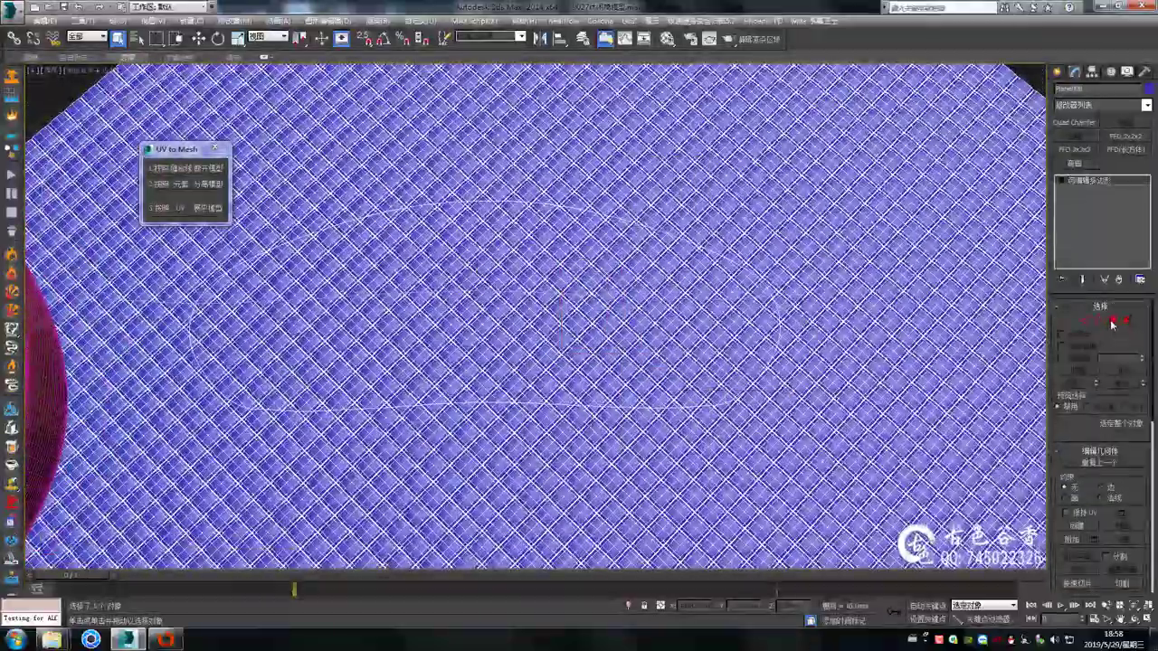
click(1112, 320)
scroll(536, 330, down, 3)
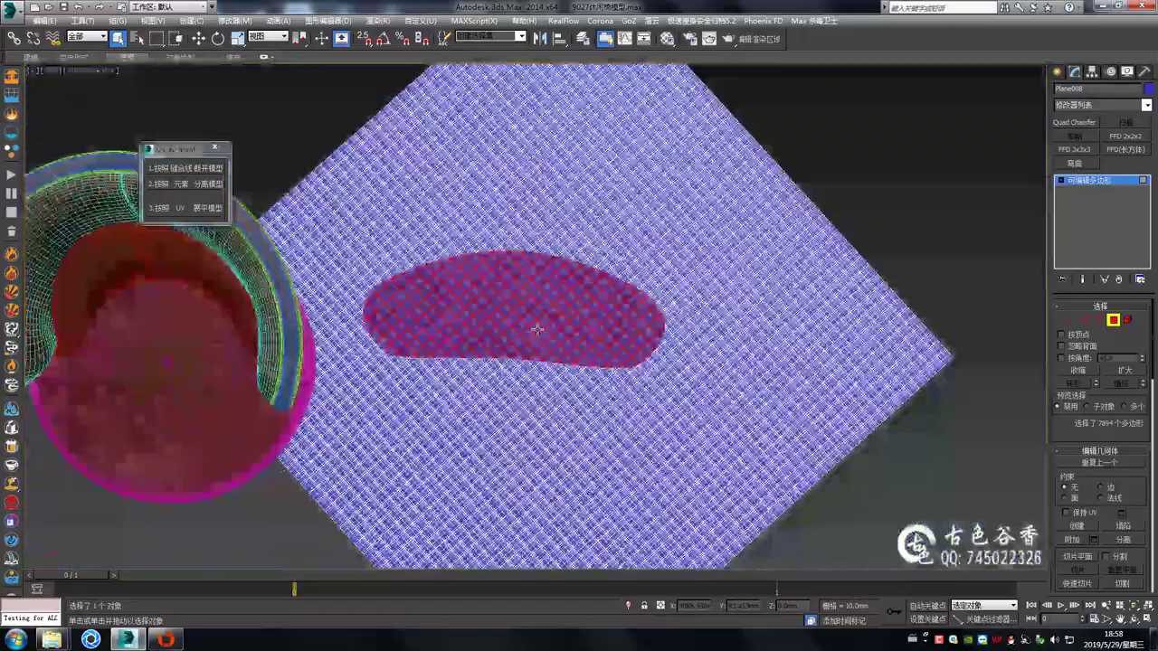
alt+middle_drag(536, 330, 494, 322)
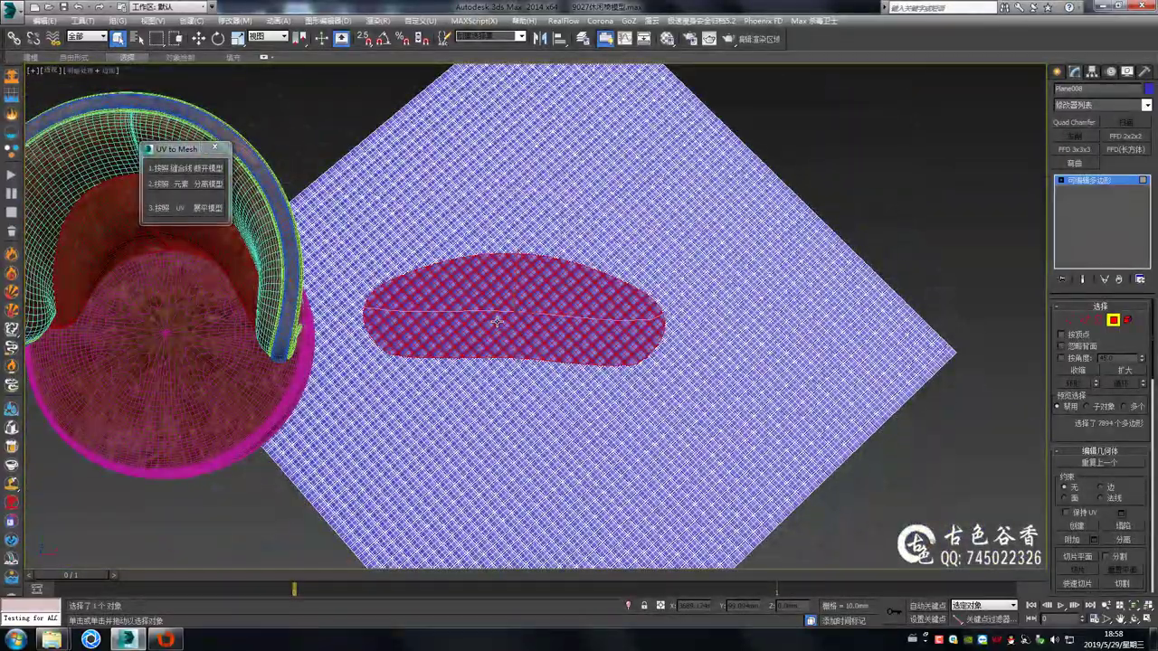
alt+middle_drag(496, 321, 608, 308)
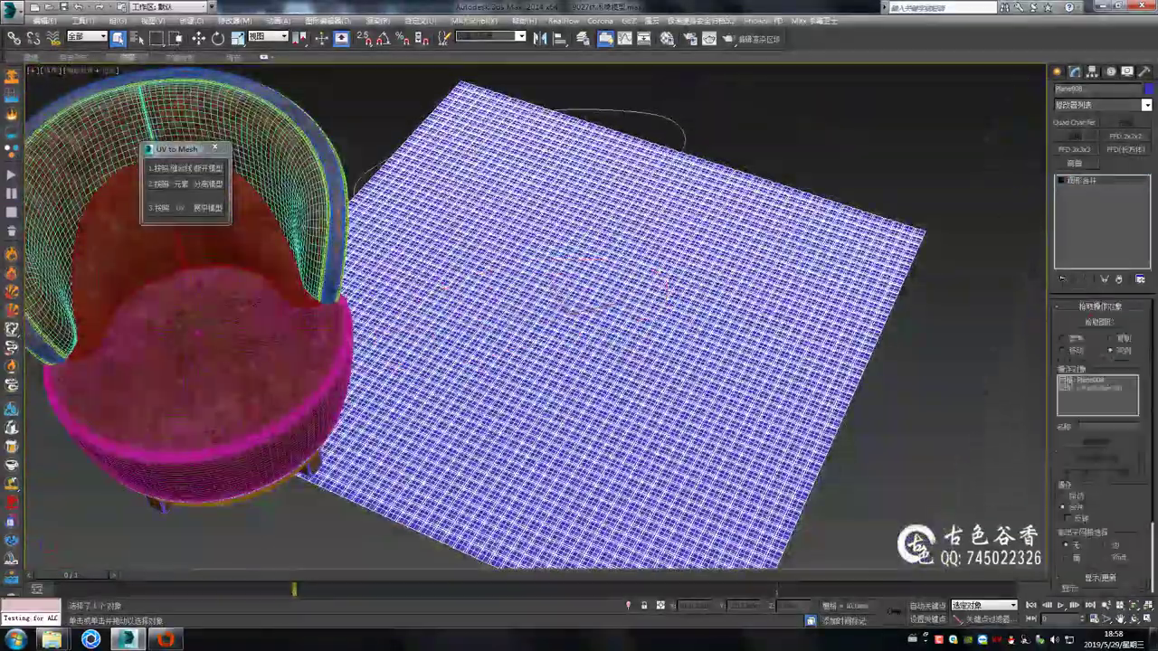
Check the plane's vertices in Top view, then return to Create for another ShapeMerge
key(1)
key(t)
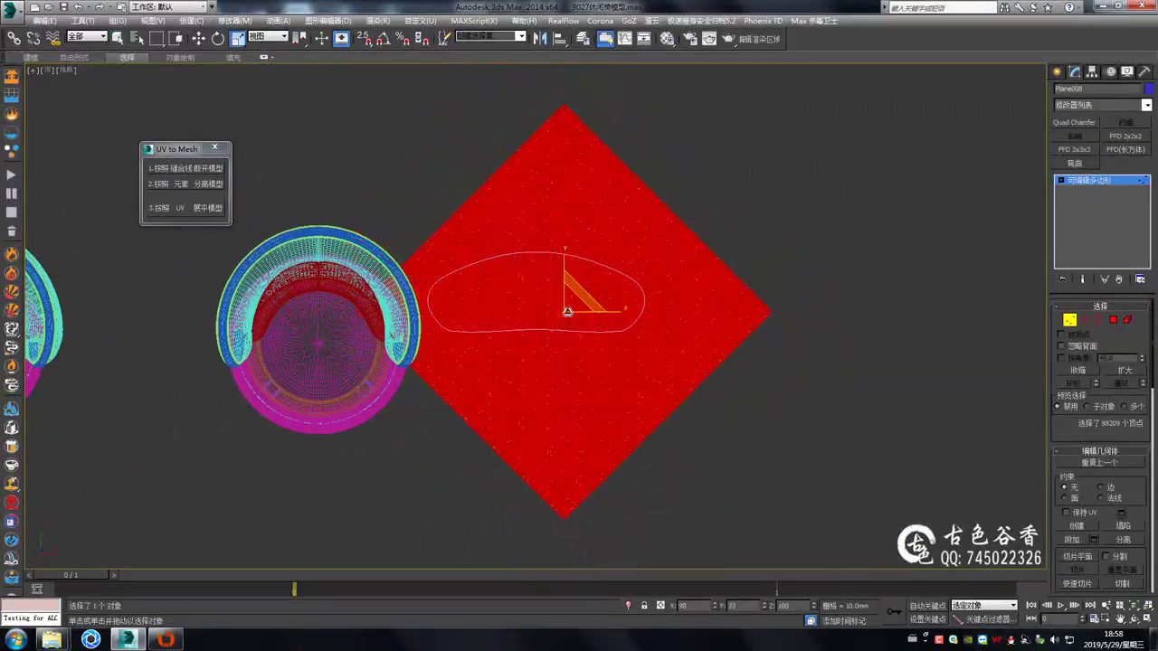
key(w)
scroll(559, 328, up, 5)
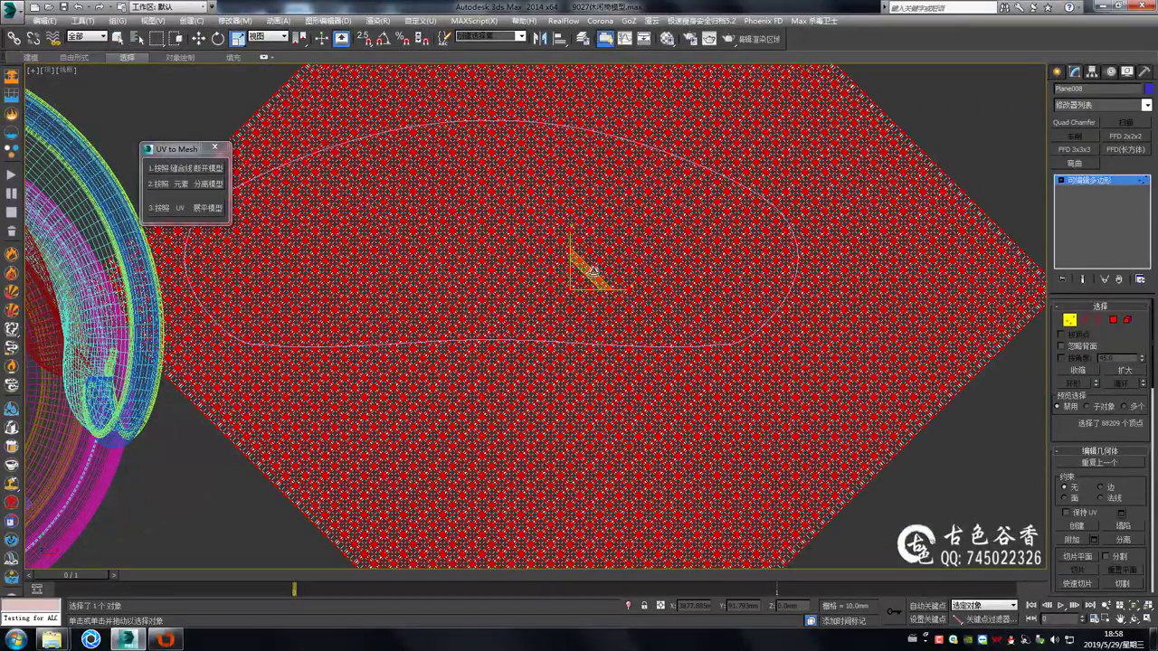
key(1)
mouse_move(592, 270)
alt+middle_down()
mouse_move(579, 280)
mouse_move(609, 251)
alt+middle_up()
scroll(554, 289, down, 10)
click(1057, 70)
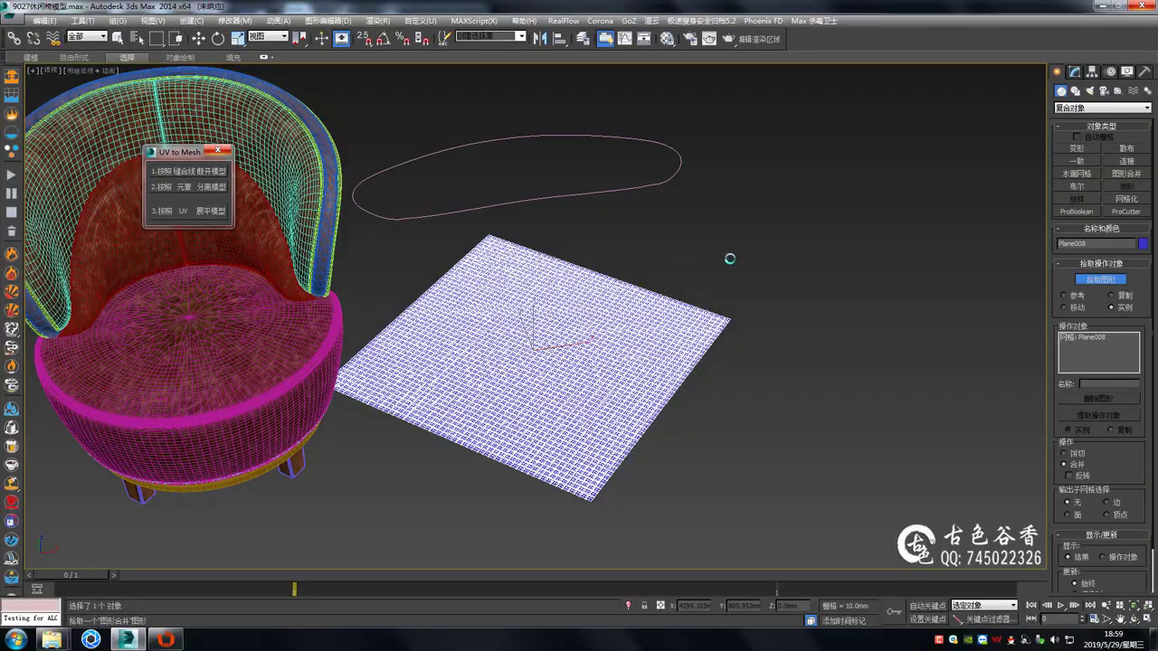
Convert the merged plane to Editable Poly and delete all polygons outside the ellipse
scroll(580, 342, up, 10)
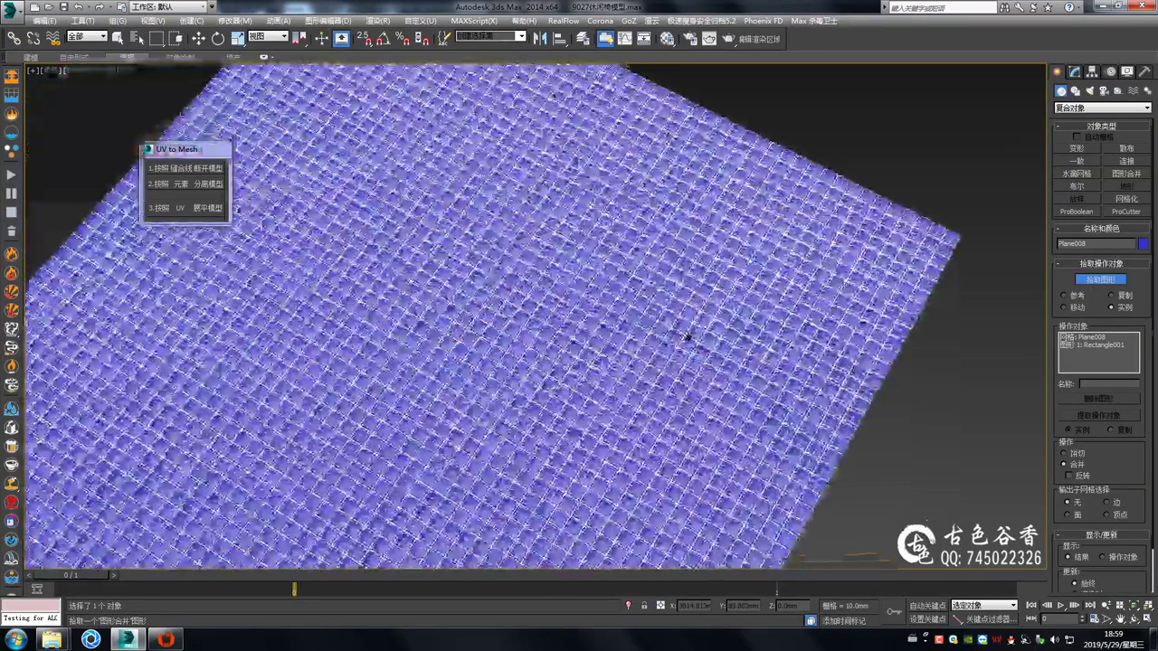
scroll(579, 325, down, 10)
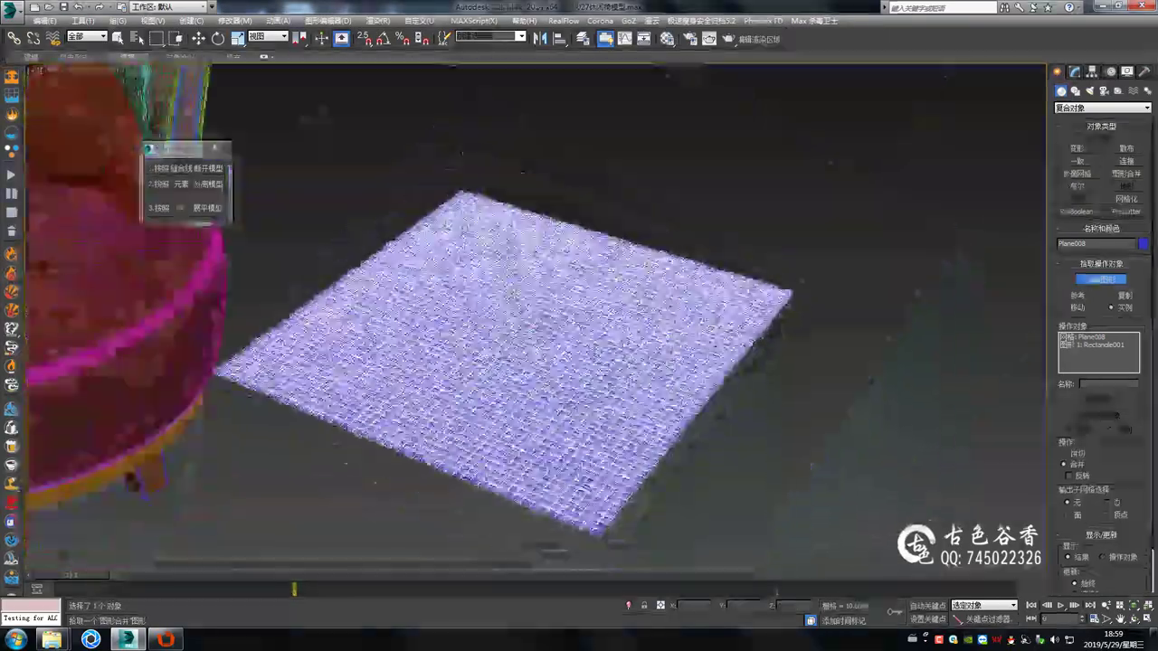
click(658, 457)
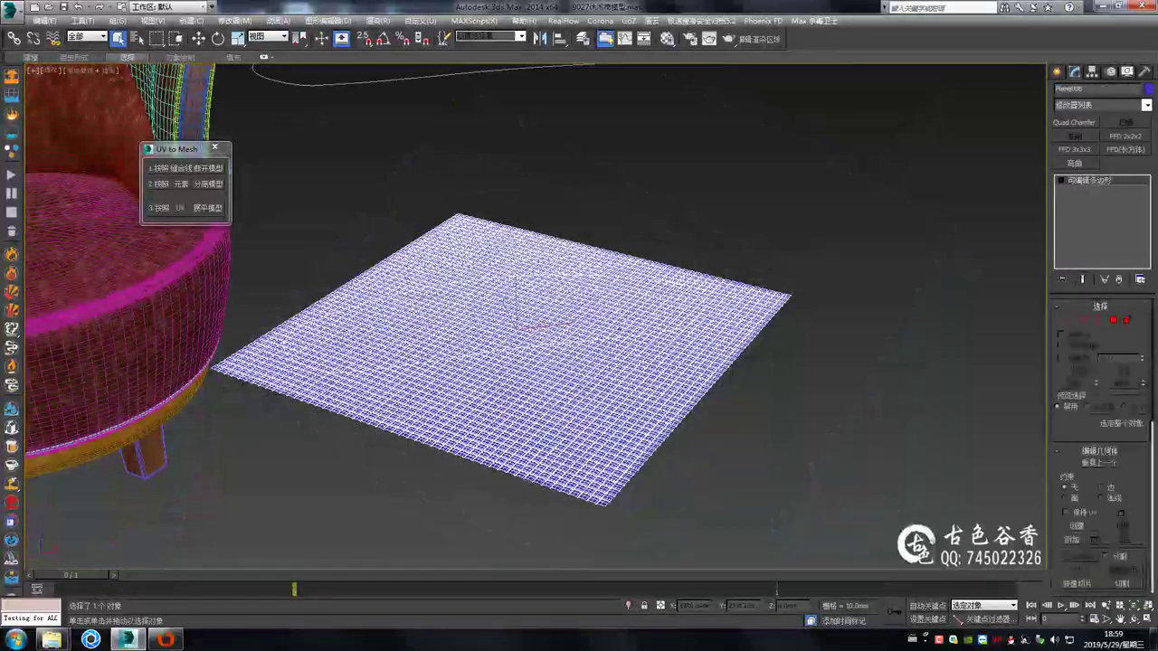
scroll(579, 326, up, 2)
scroll(633, 312, up, 4)
scroll(634, 317, down, 5)
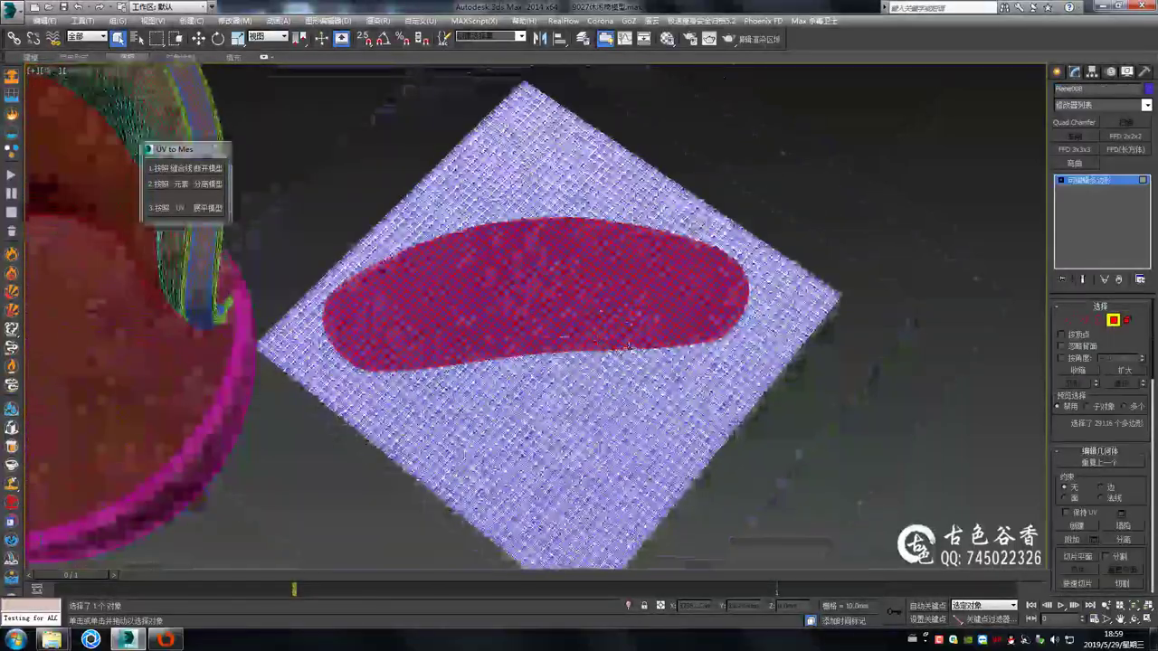
key(ctrl+i)
key(Delete)
Select the blue quilted mesh and switch to Vertex level
scroll(633, 350, up, 3)
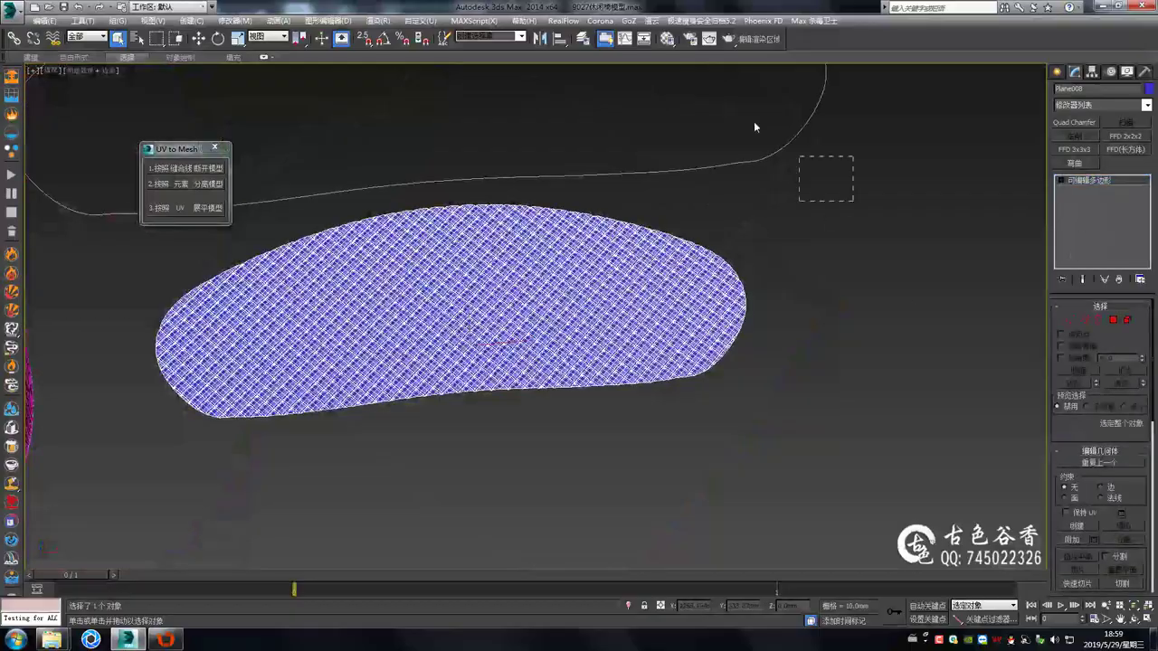
scroll(755, 127, down, 2)
click(659, 235)
scroll(743, 211, up, 3)
click(670, 371)
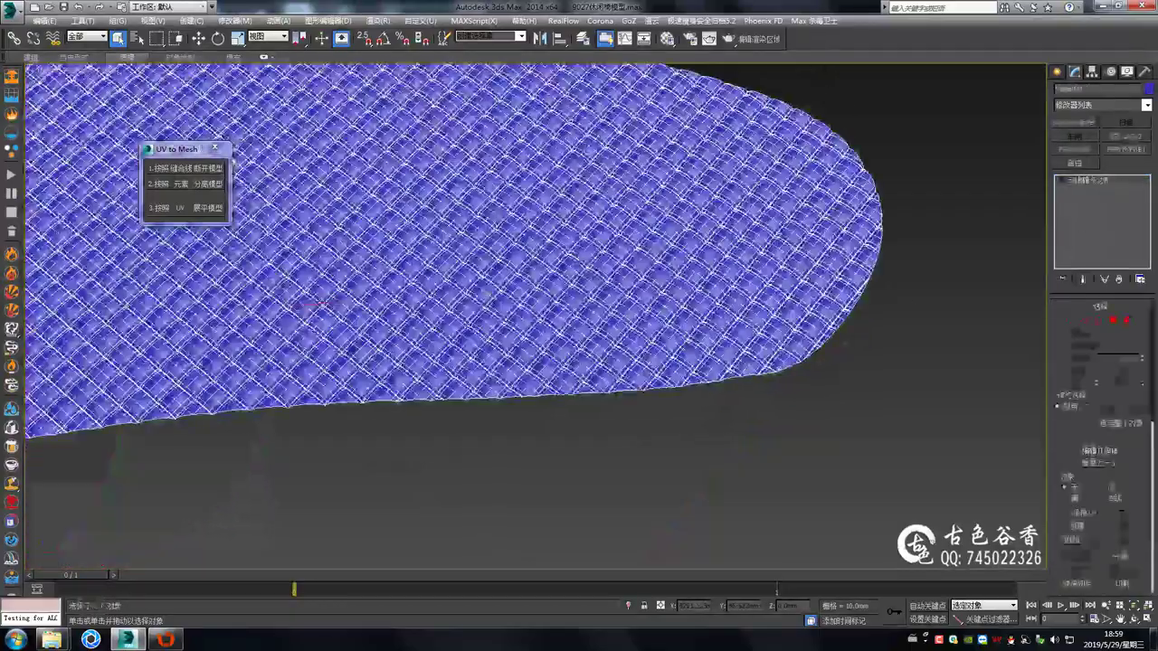
key(1)
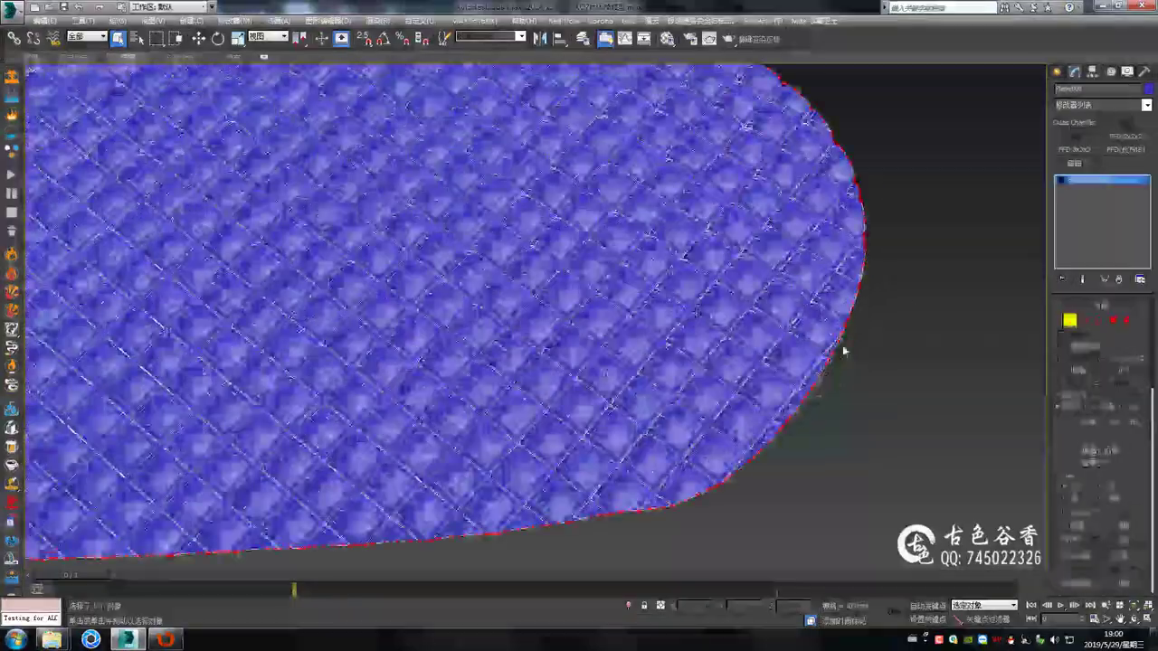
scroll(841, 343, up, 5)
scroll(823, 395, up, 2)
scroll(803, 284, down, 2)
scroll(801, 278, down, 5)
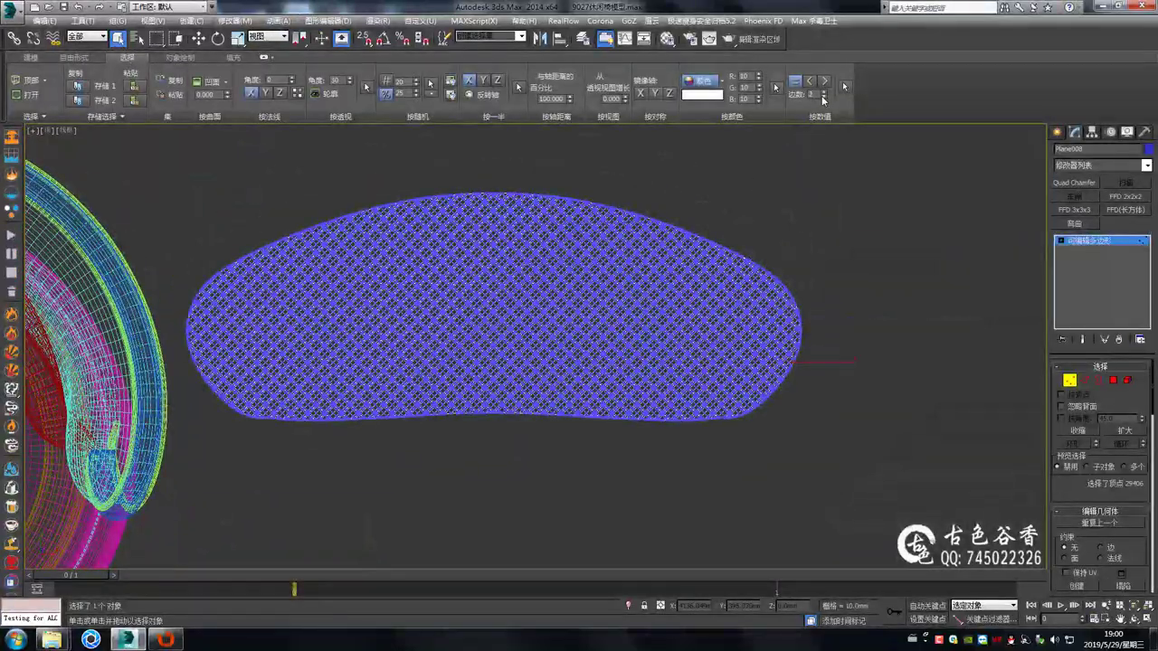
Select Plane008's boundary vertices and frame the pad edge-on
click(823, 97)
scroll(750, 319, up, 5)
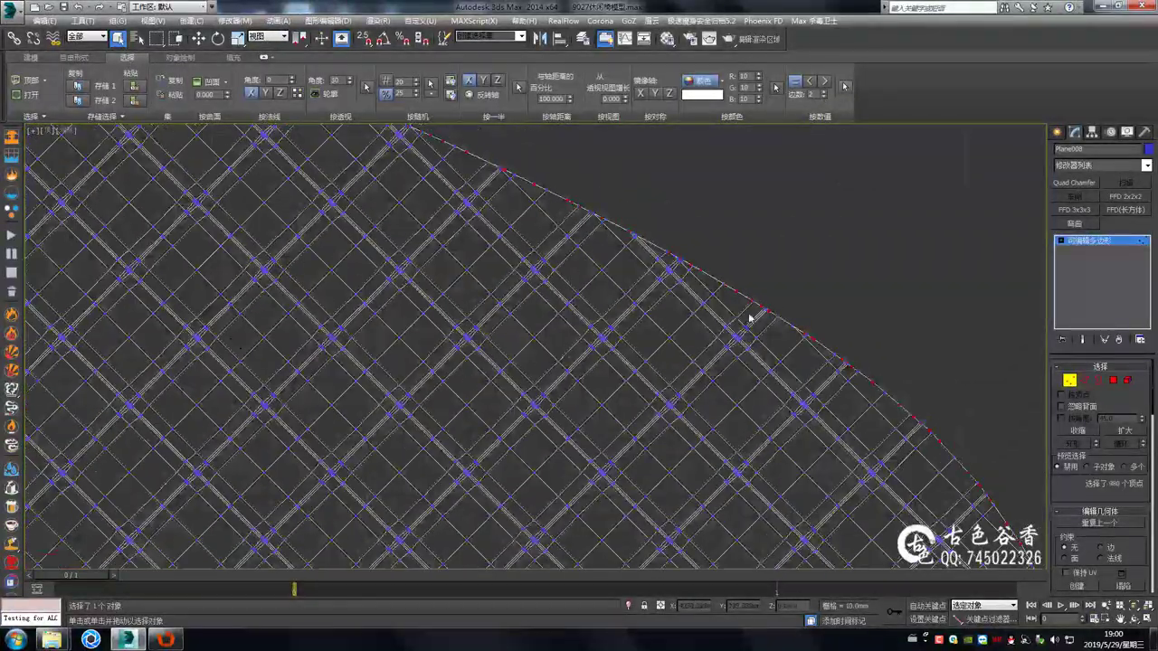
scroll(749, 319, down, 1)
scroll(760, 312, down, 1)
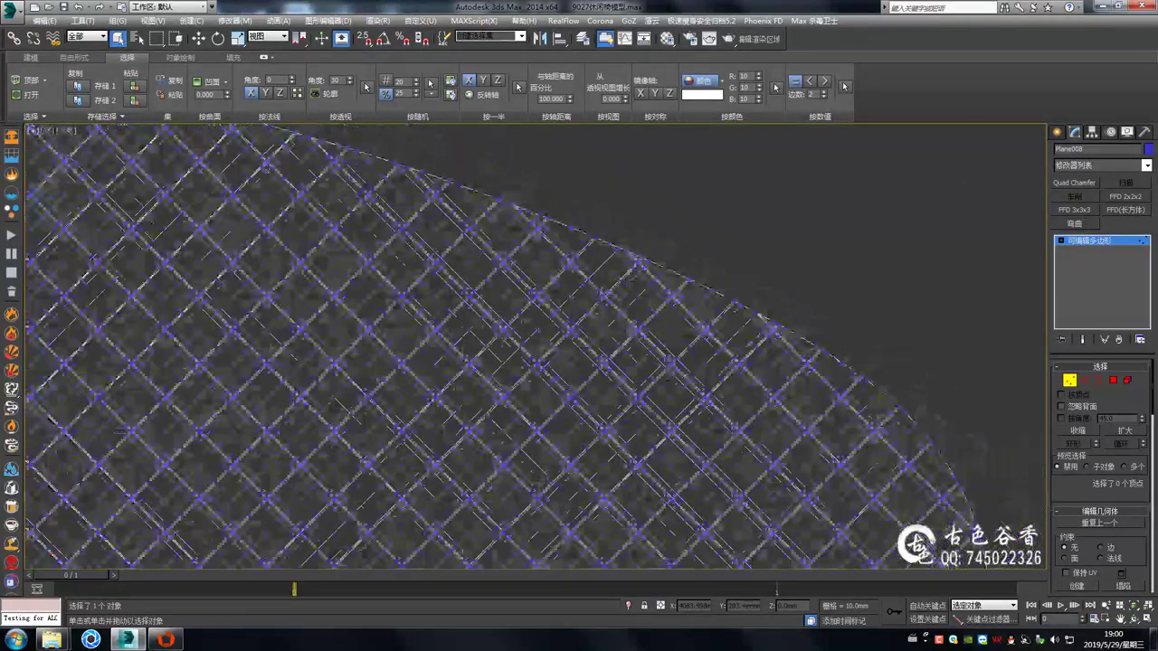
scroll(778, 303, down, 1)
scroll(886, 401, down, 2)
scroll(1028, 393, down, 2)
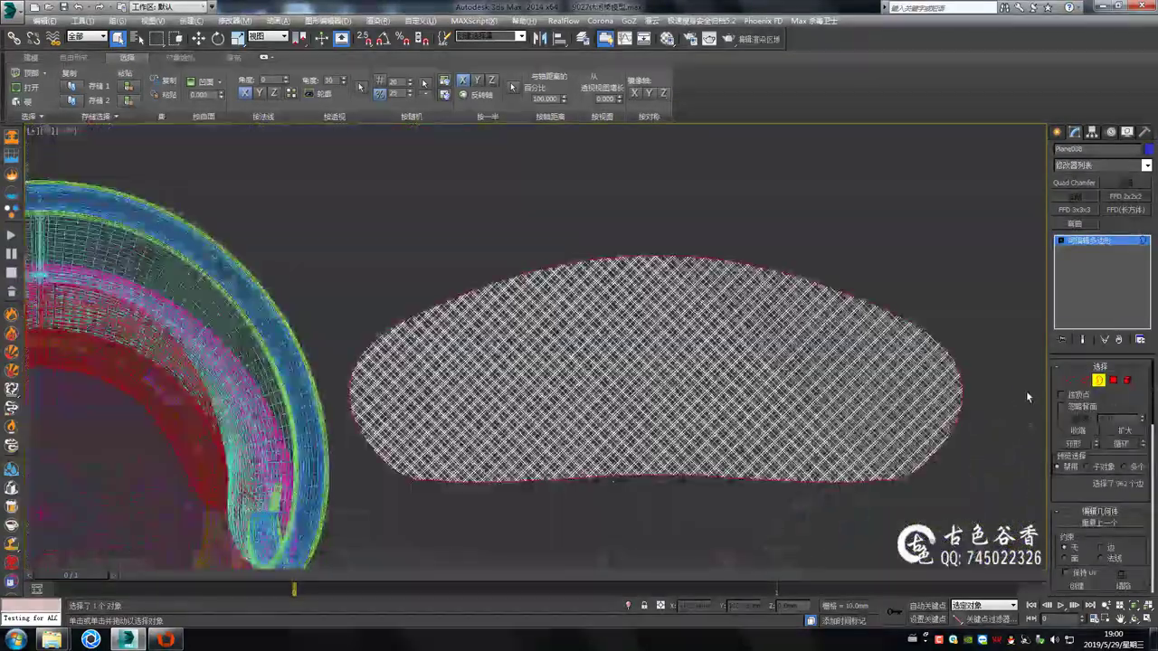
key(f)
key(2)
click(1069, 382)
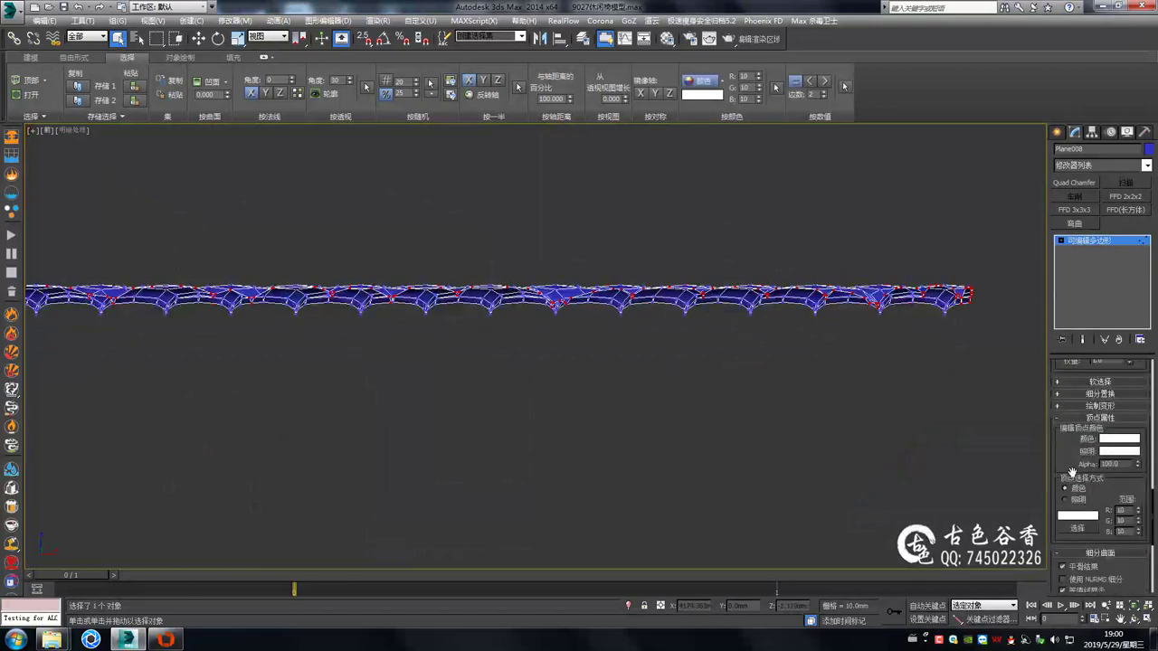
Enable Soft Selection with a 20 mm falloff and nudge the rim vertices slightly in Z
click(1063, 378)
key(alt+w)
key(alt+w)
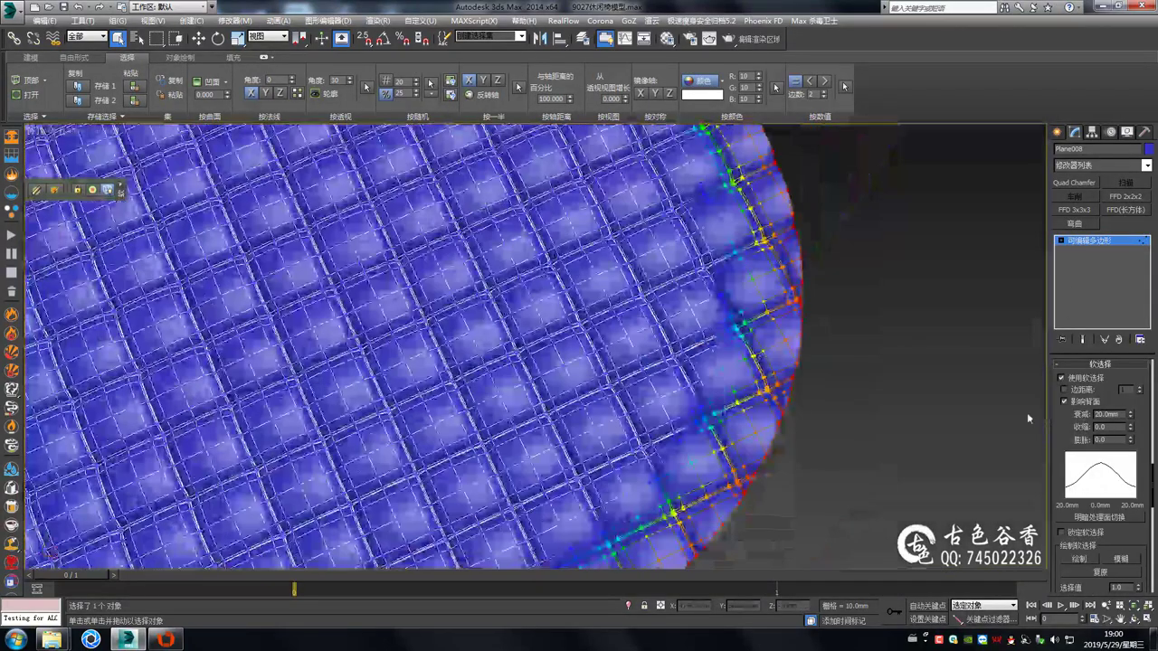
scroll(905, 435, down, 2)
scroll(743, 370, up, 3)
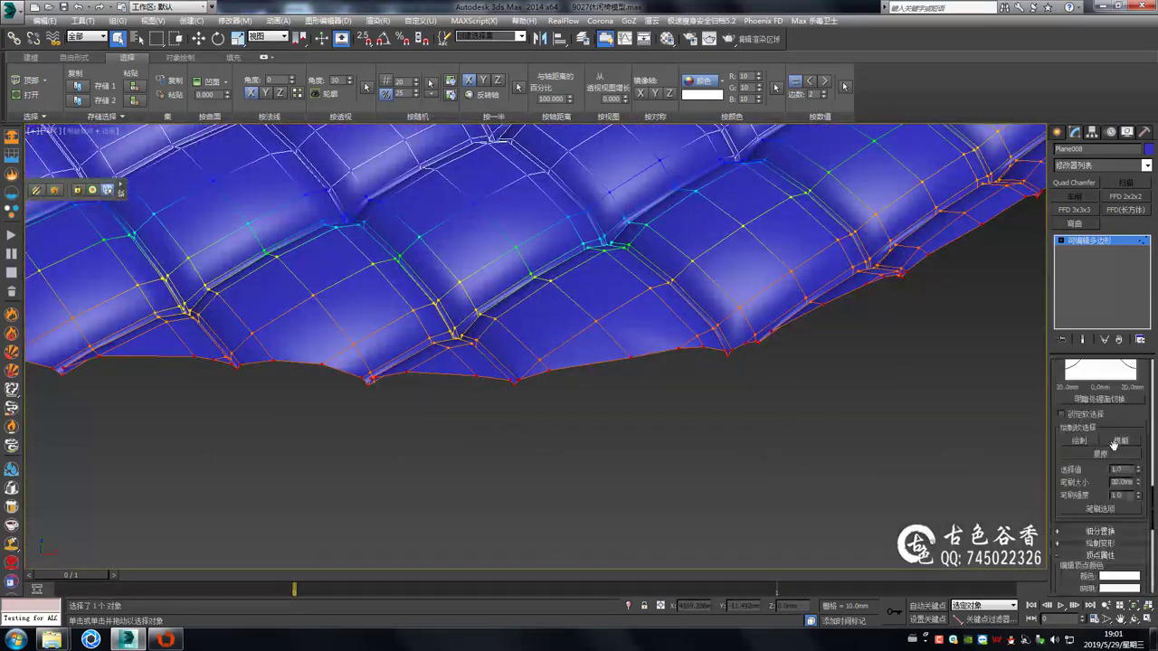
scroll(731, 406, down, 3)
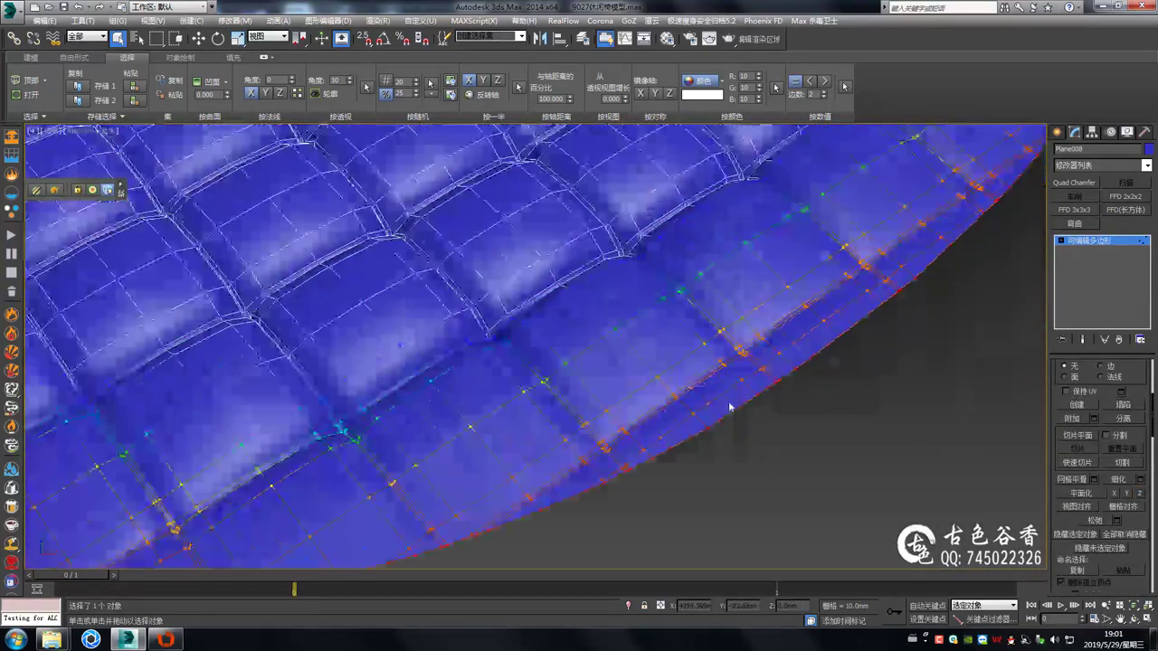
key(alt+w)
key(alt+w)
scroll(891, 292, down, 2)
scroll(806, 314, down, 2)
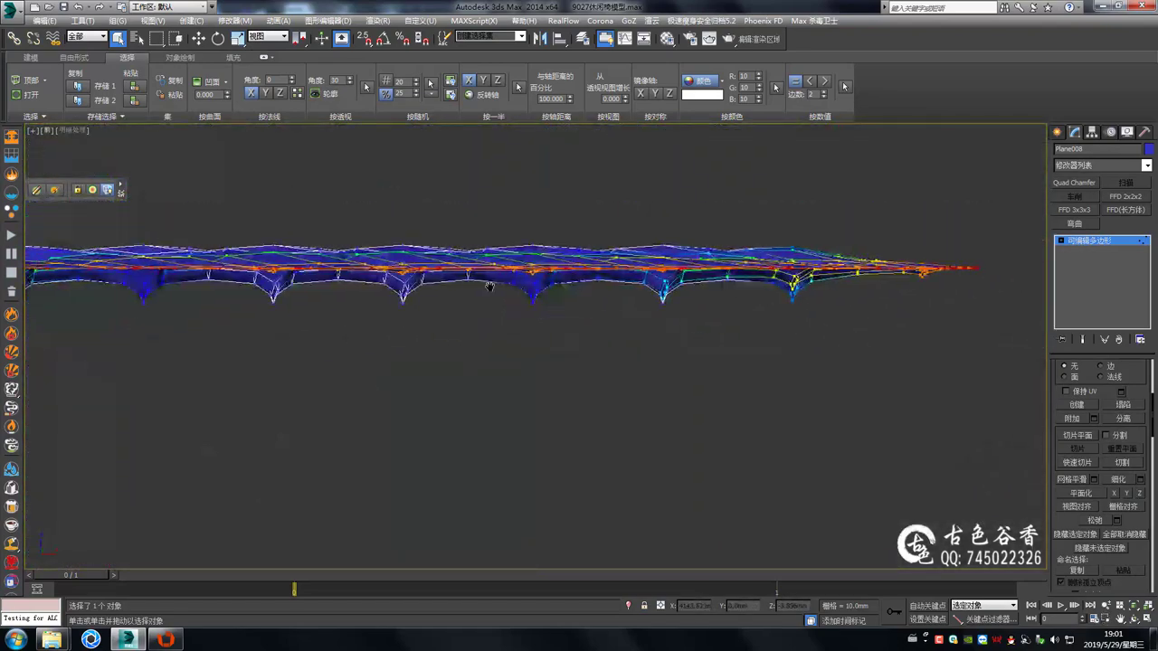
scroll(391, 282, down, 2)
scroll(497, 281, up, 3)
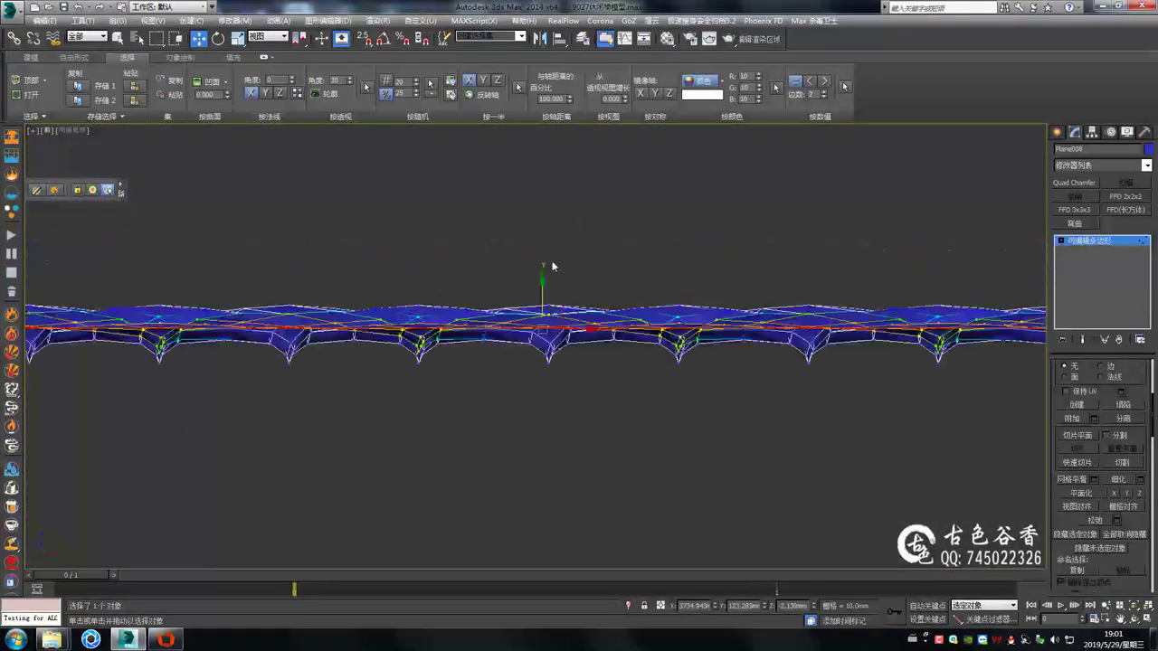
scroll(550, 267, up, 3)
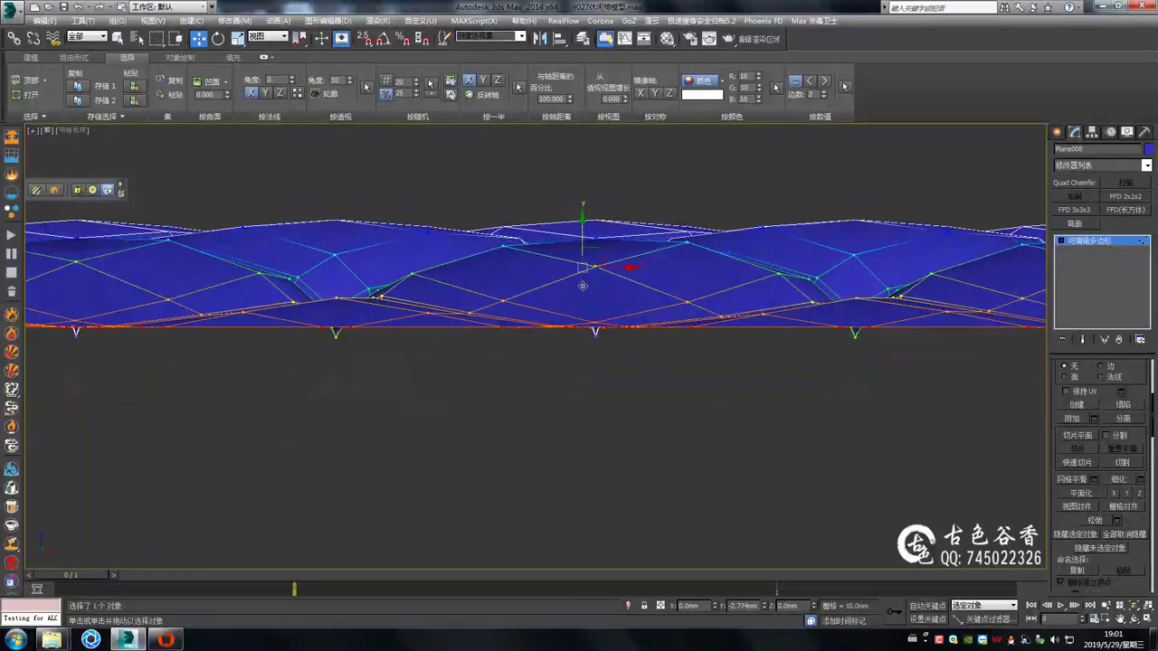
key(alt+w)
key(alt+w)
scroll(760, 266, up, 2)
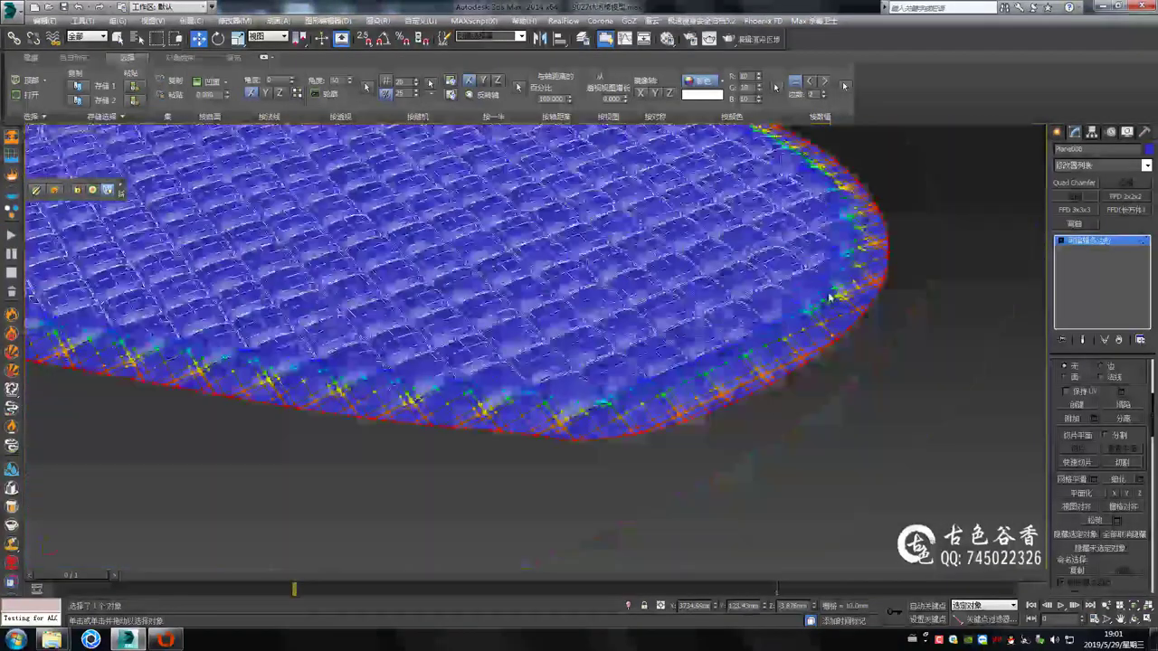
key(alt+w)
click(784, 217)
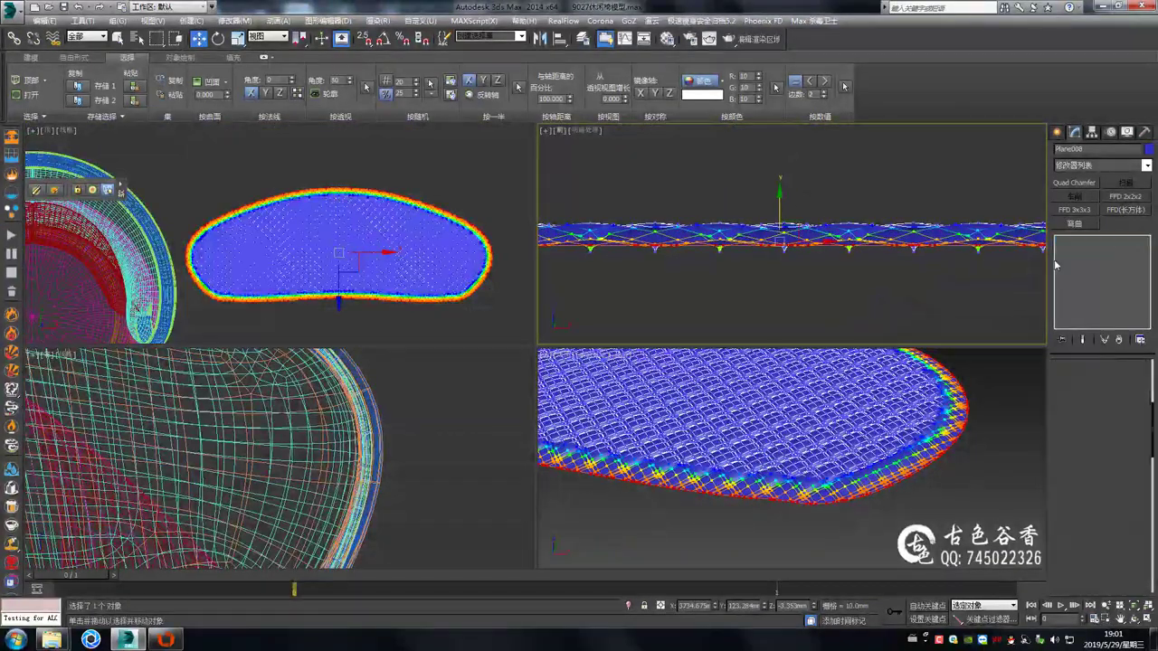
Create the white pillow-shaped morph copy, Object013, from the quilted pad
key(alt+w)
scroll(742, 388, up, 3)
scroll(827, 370, down, 4)
mouse_move(832, 335)
alt+middle_down()
mouse_move(485, 311)
mouse_move(750, 313)
alt+middle_up()
scroll(486, 326, down, 4)
scroll(801, 331, down, 1)
scroll(696, 347, up, 3)
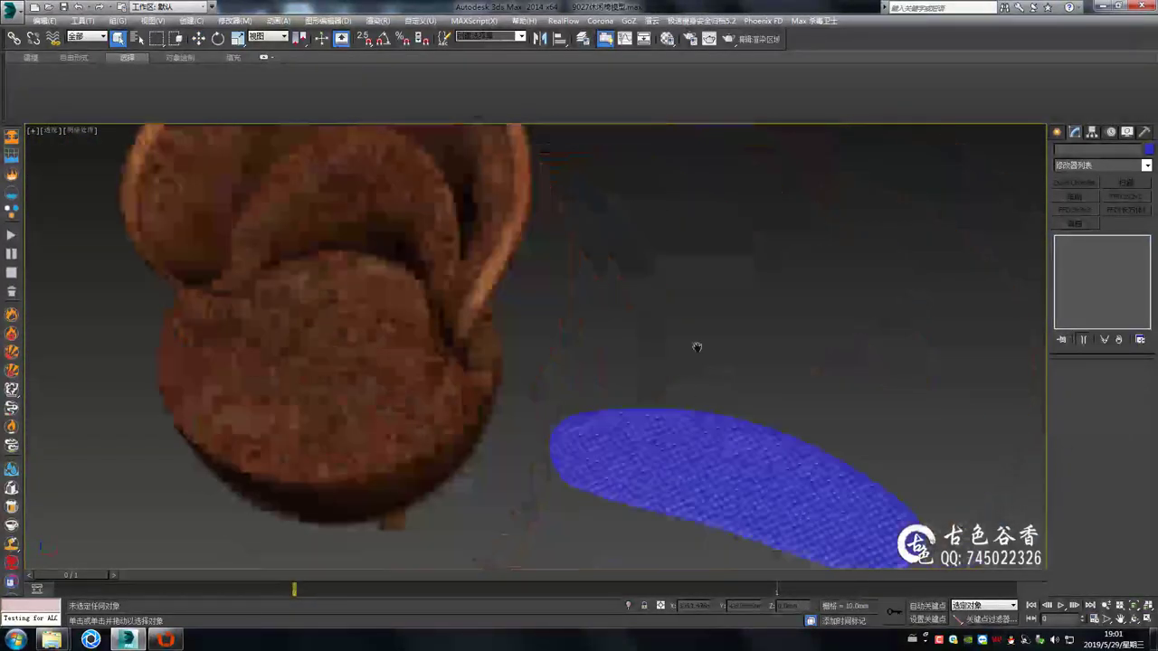
scroll(697, 347, up, 3)
scroll(697, 347, up, 2)
click(674, 363)
scroll(674, 363, down, 3)
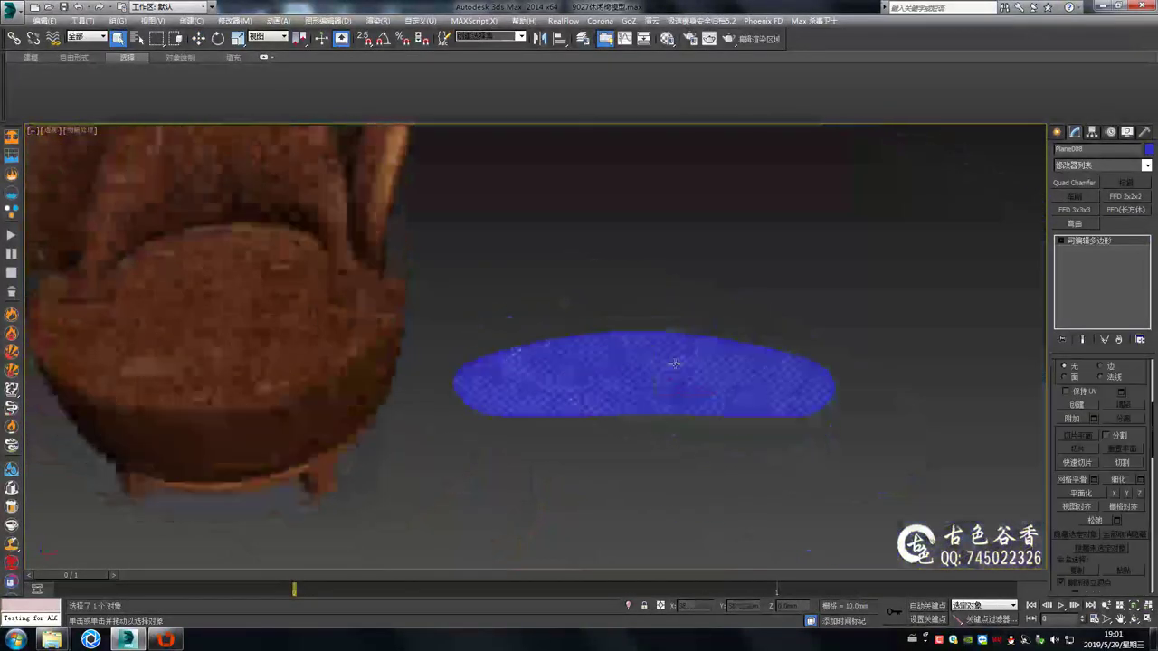
alt+middle_drag(674, 362, 729, 380)
right_click(729, 380)
click(776, 326)
Show wireframe edges and align Plane008 onto Object013
middle_drag(677, 293, 677, 307)
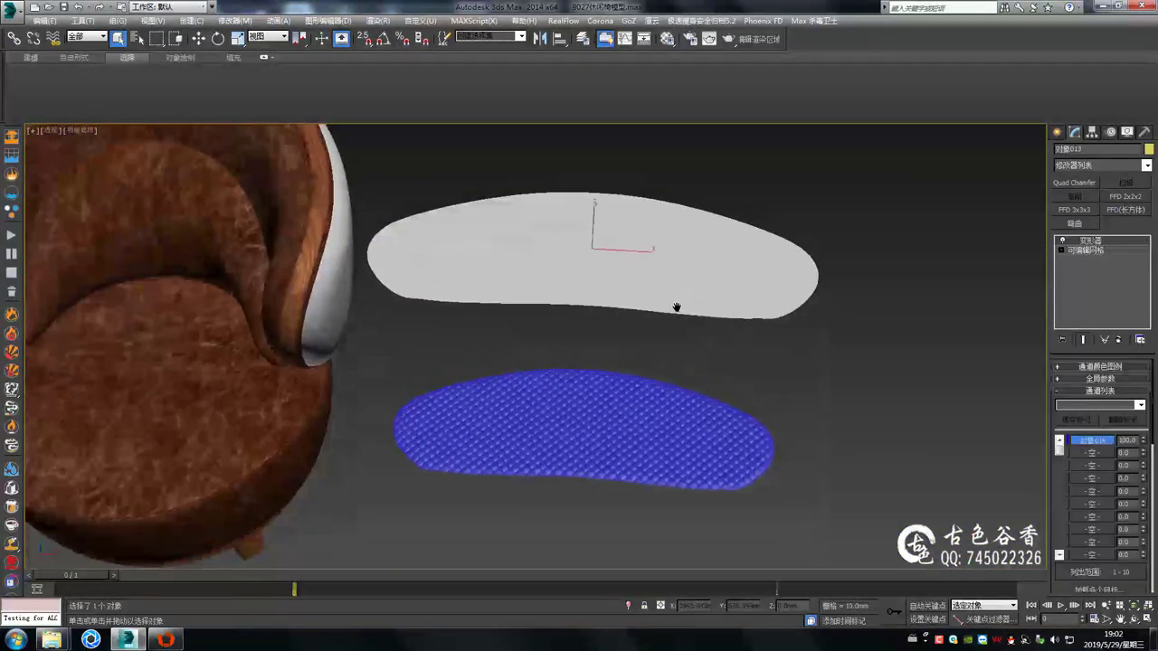
key(F4)
scroll(588, 407, up, 1)
click(636, 396)
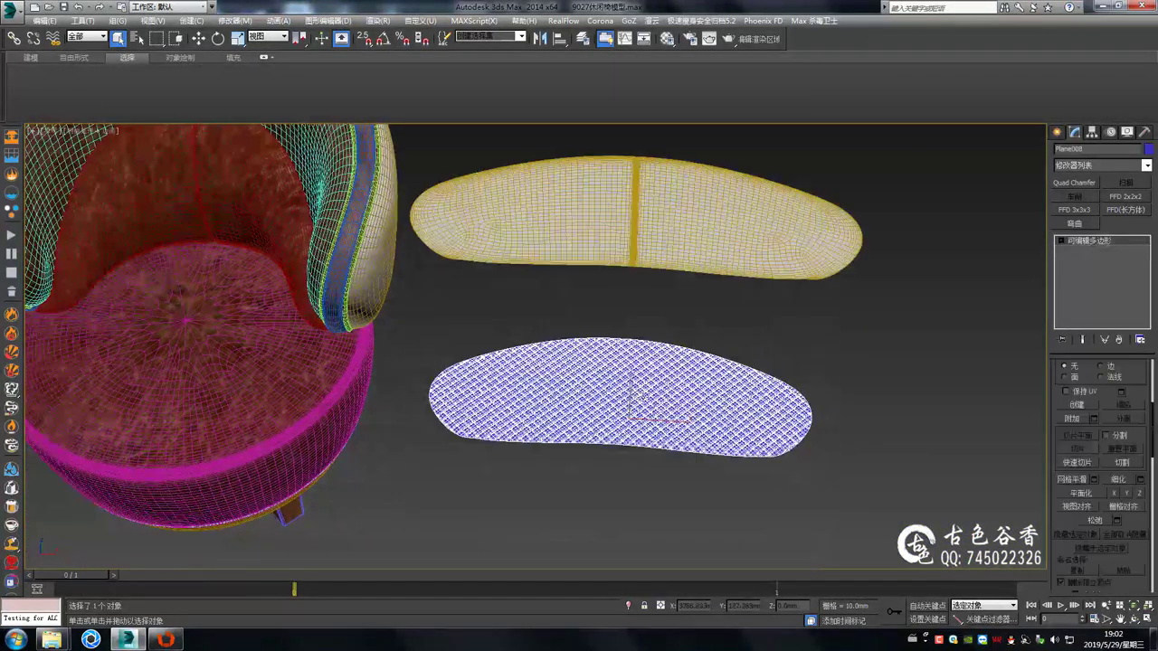
click(680, 236)
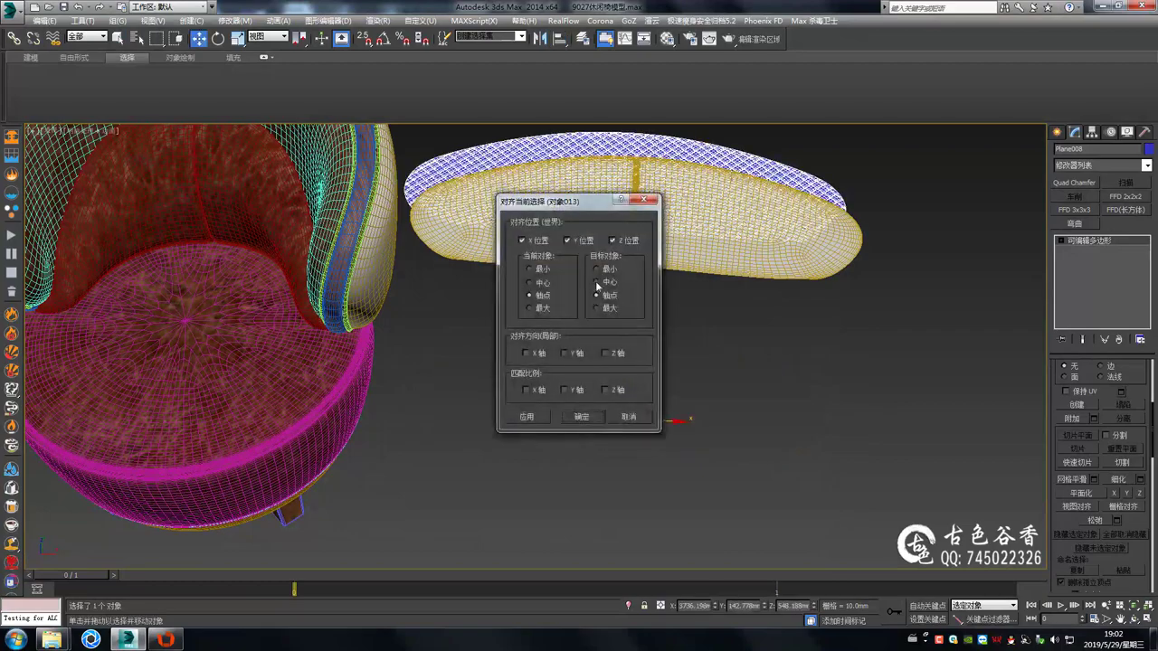
click(585, 416)
Add a Skin Wrap modifier to Plane008 with Object013 as its wrap target
scroll(633, 271, up, 3)
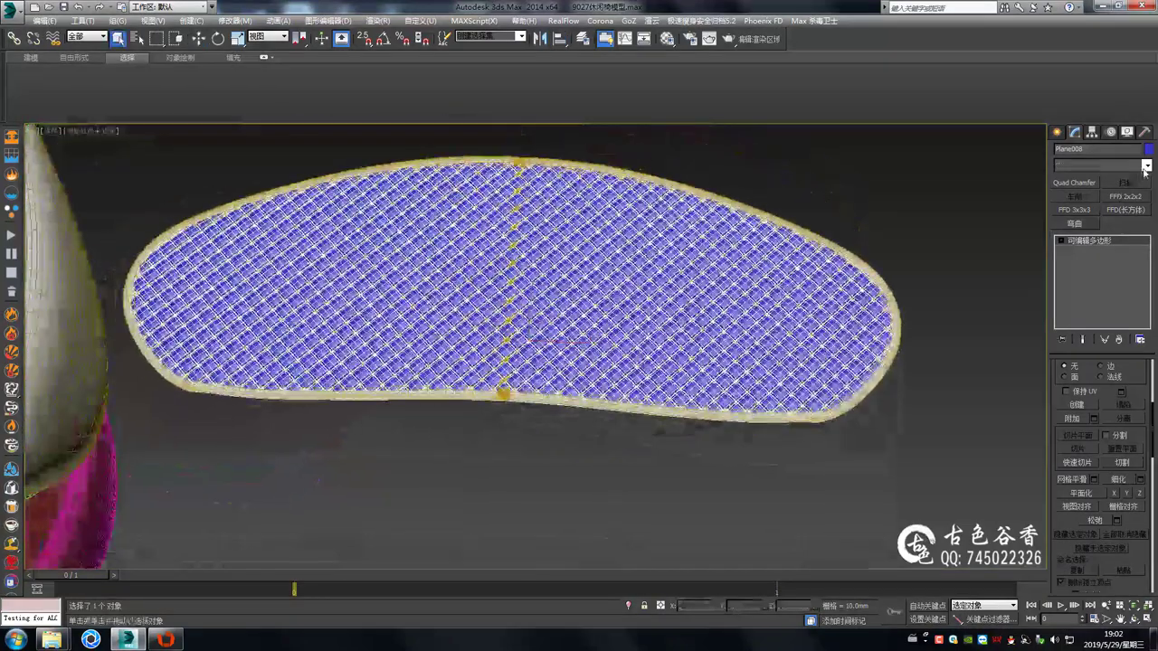
click(1099, 166)
scroll(1099, 561, down, 5)
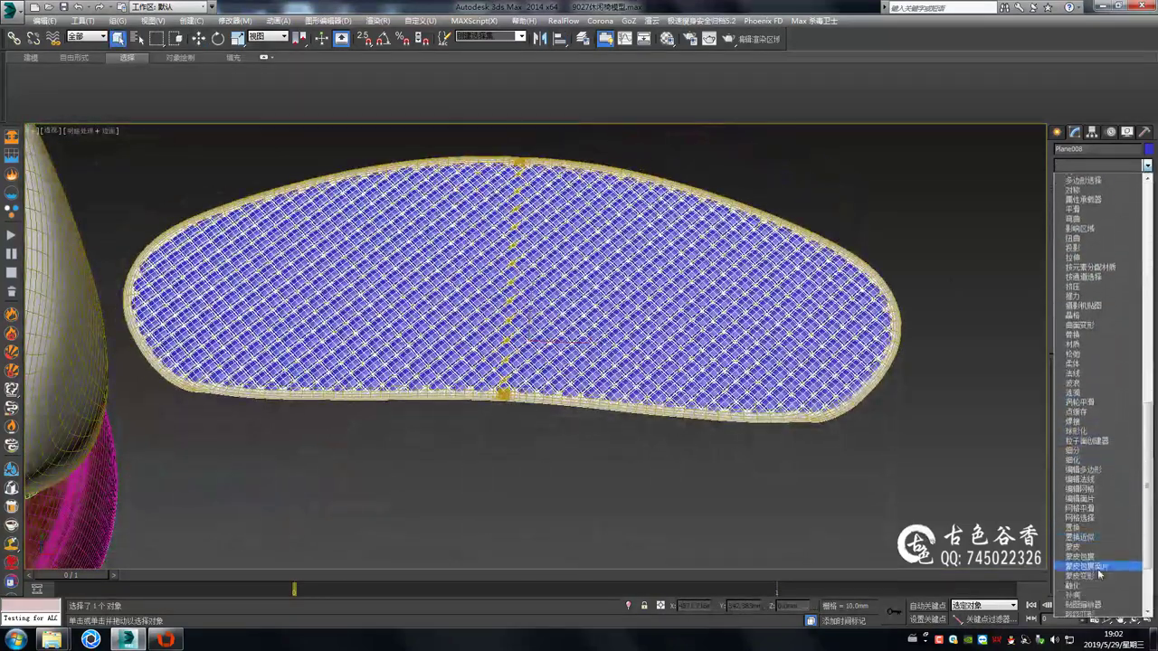
click(1095, 447)
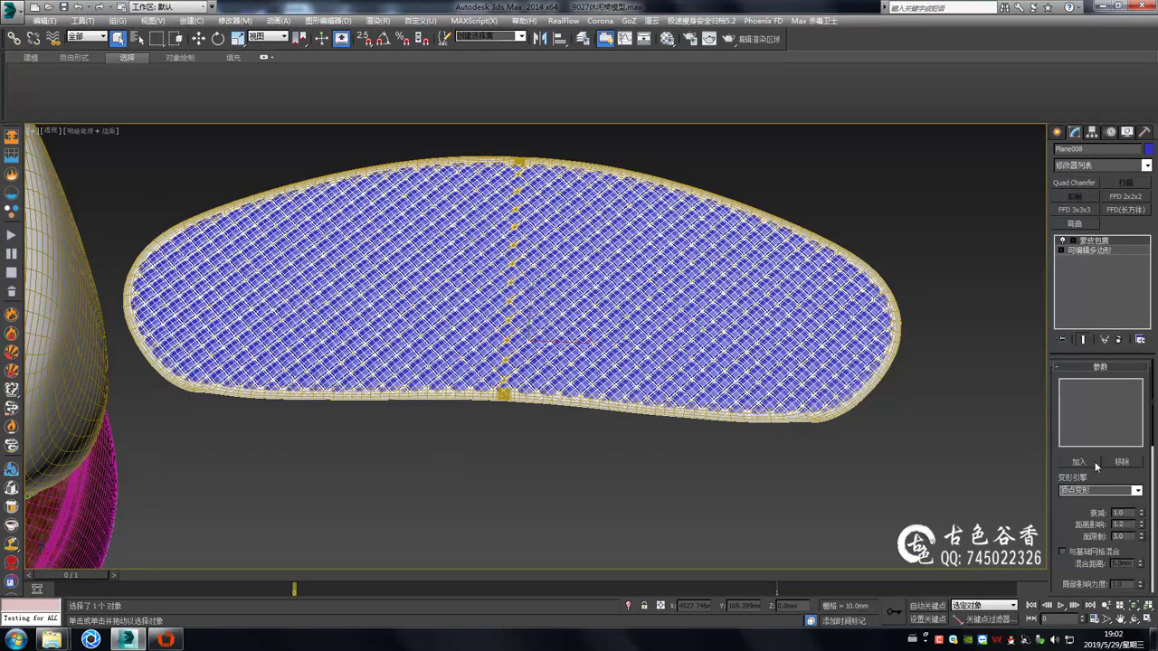
scroll(806, 407, up, 5)
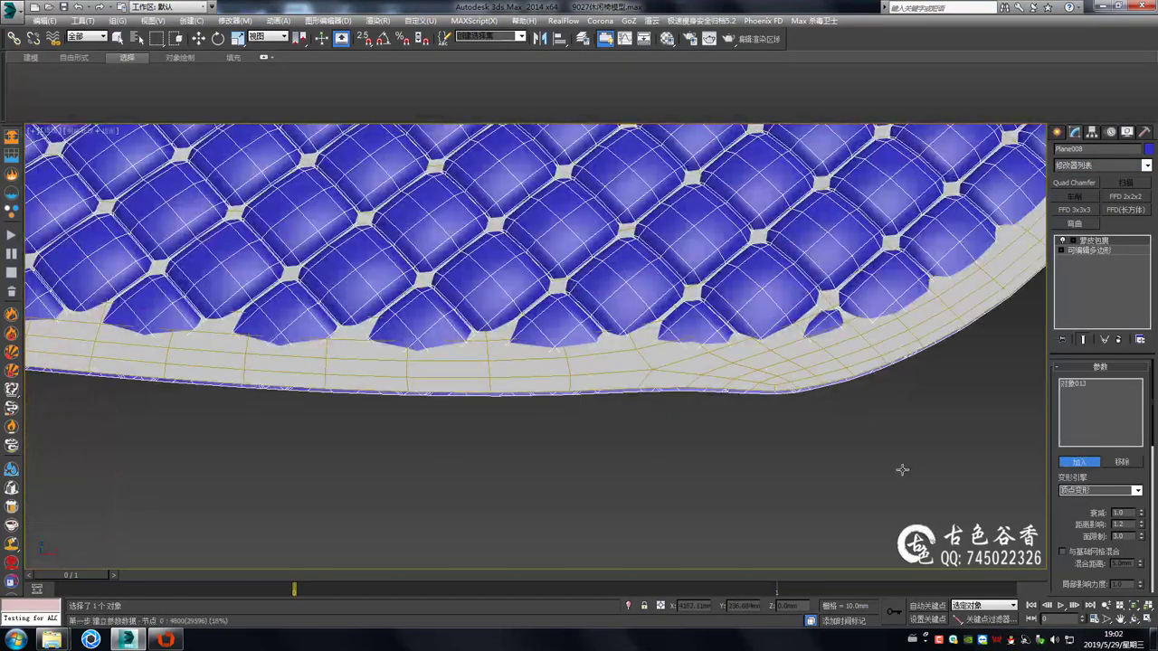
scroll(573, 424, down, 5)
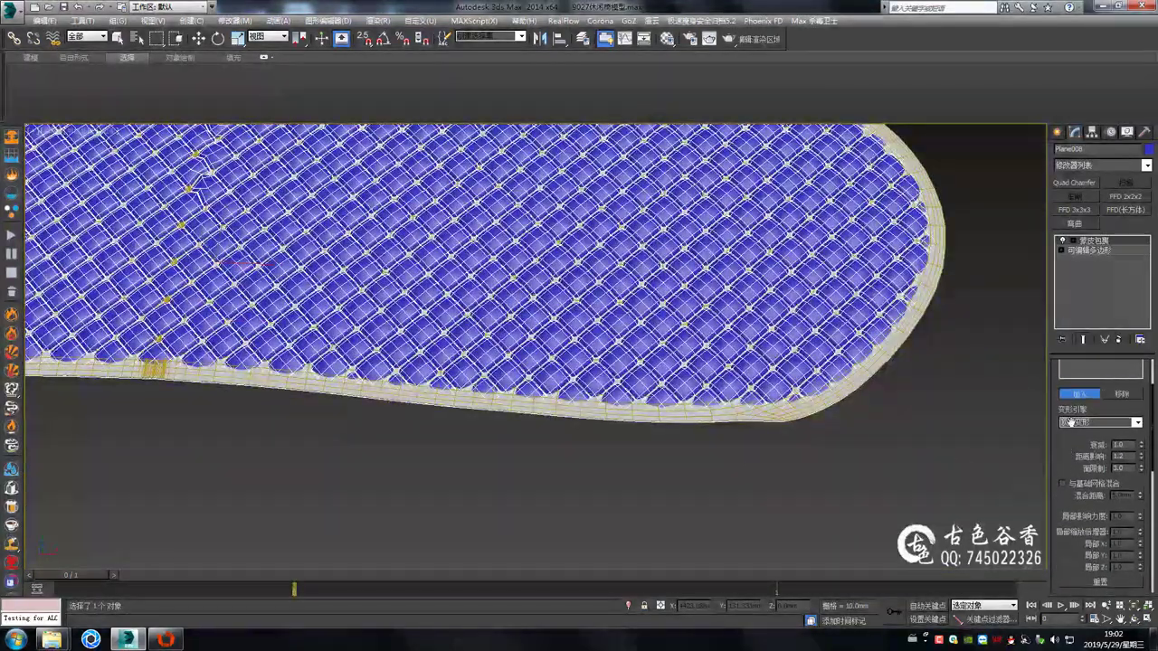
key(ctrl+alt+a)
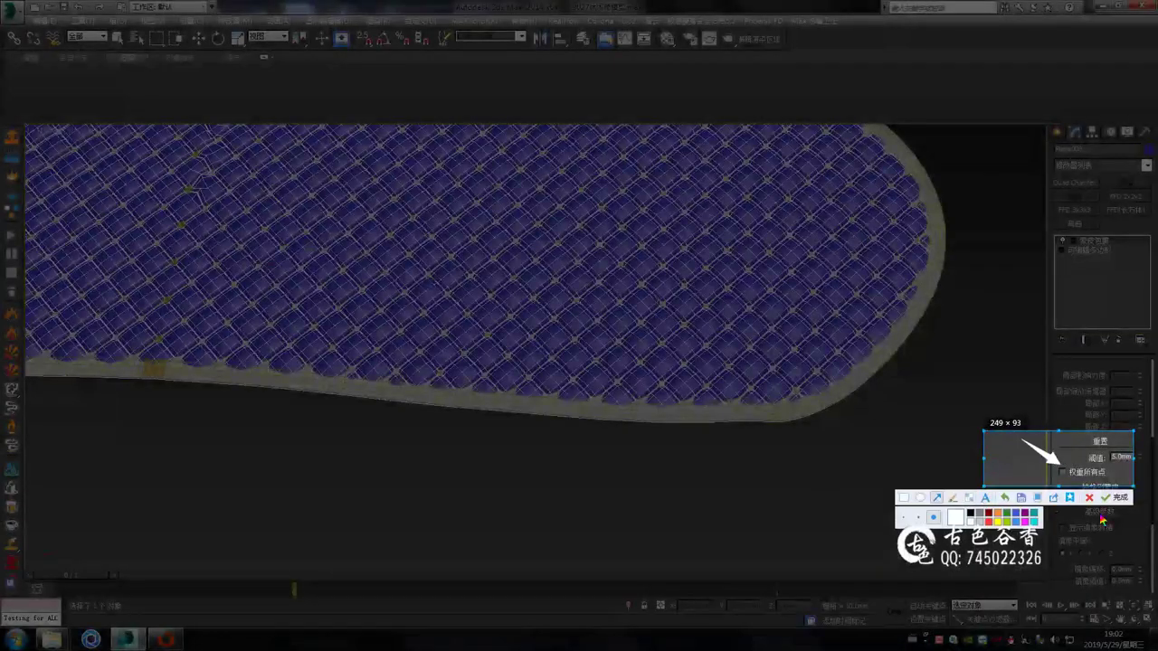
Dial Object013's morph back to the curved backrest so the wrapped pad bends, then select the pad
double_click(1064, 476)
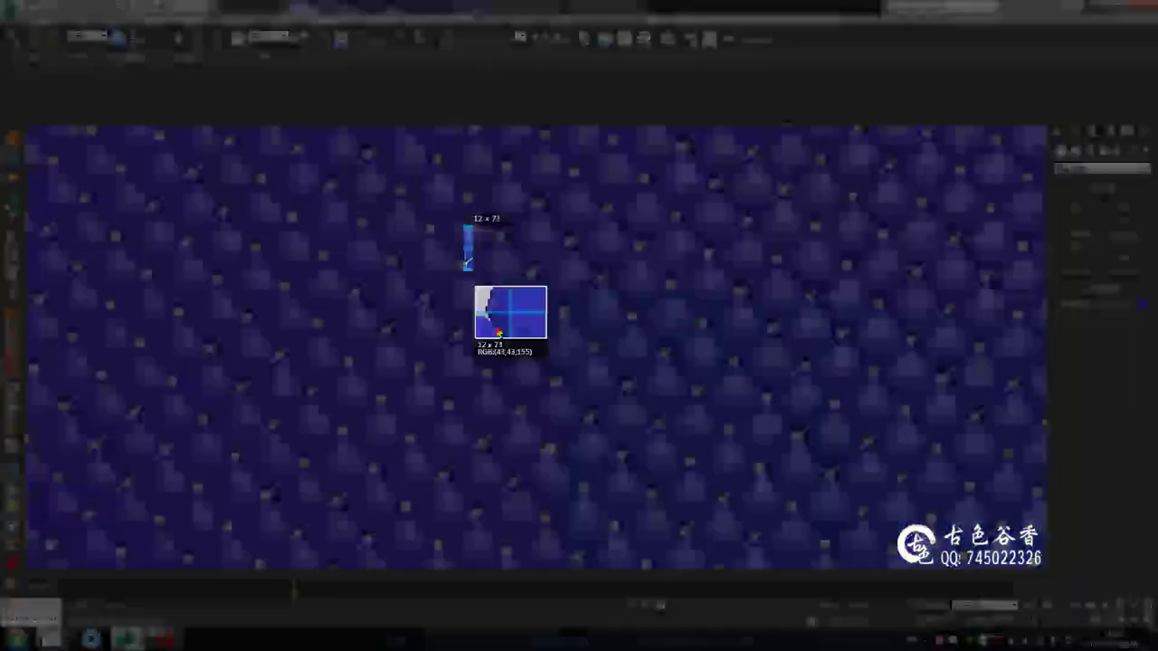
drag(467, 264, 697, 472)
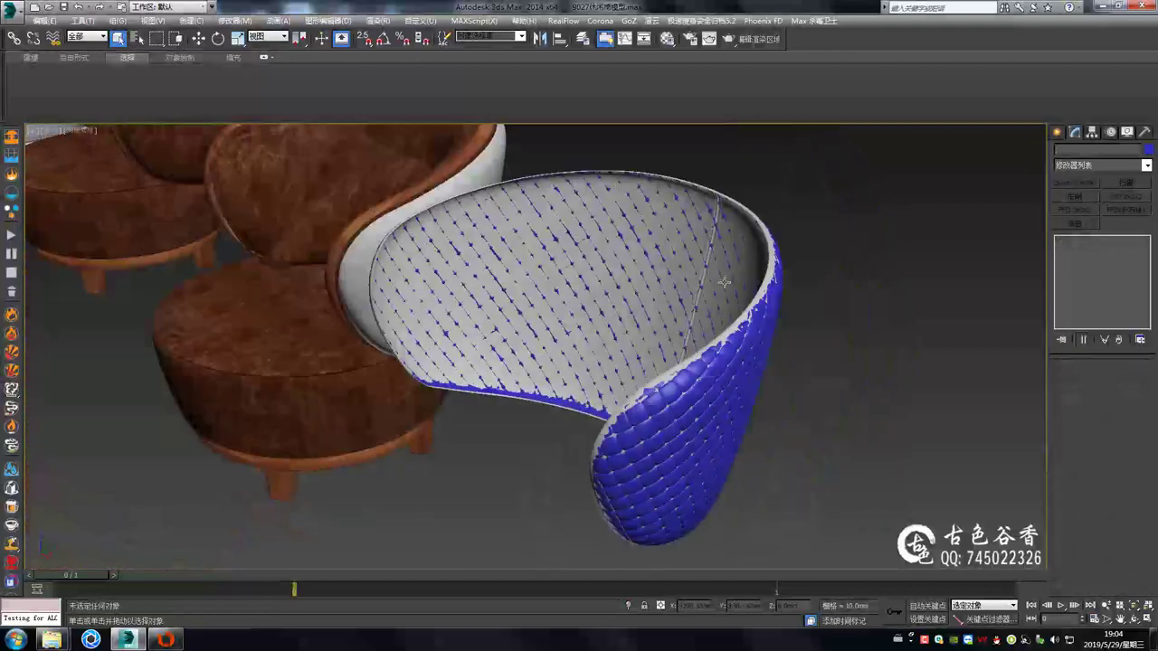
key(F4)
click(701, 411)
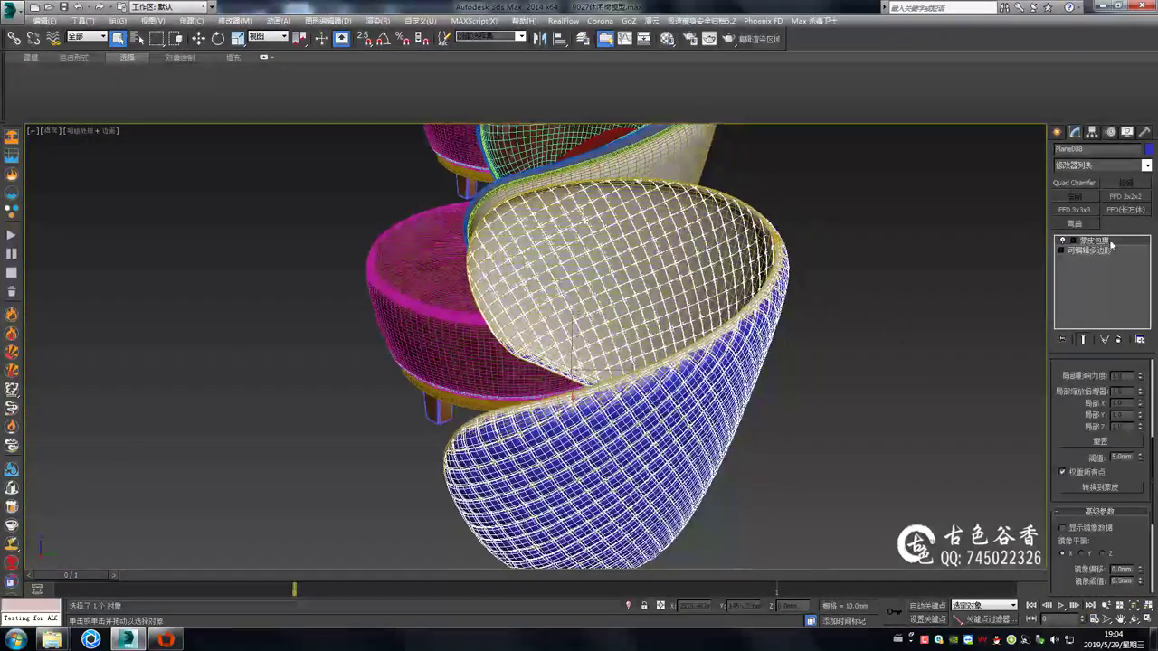
Convert the isolated quilted shell to an Editable Poly
key(alt+q)
key(F4)
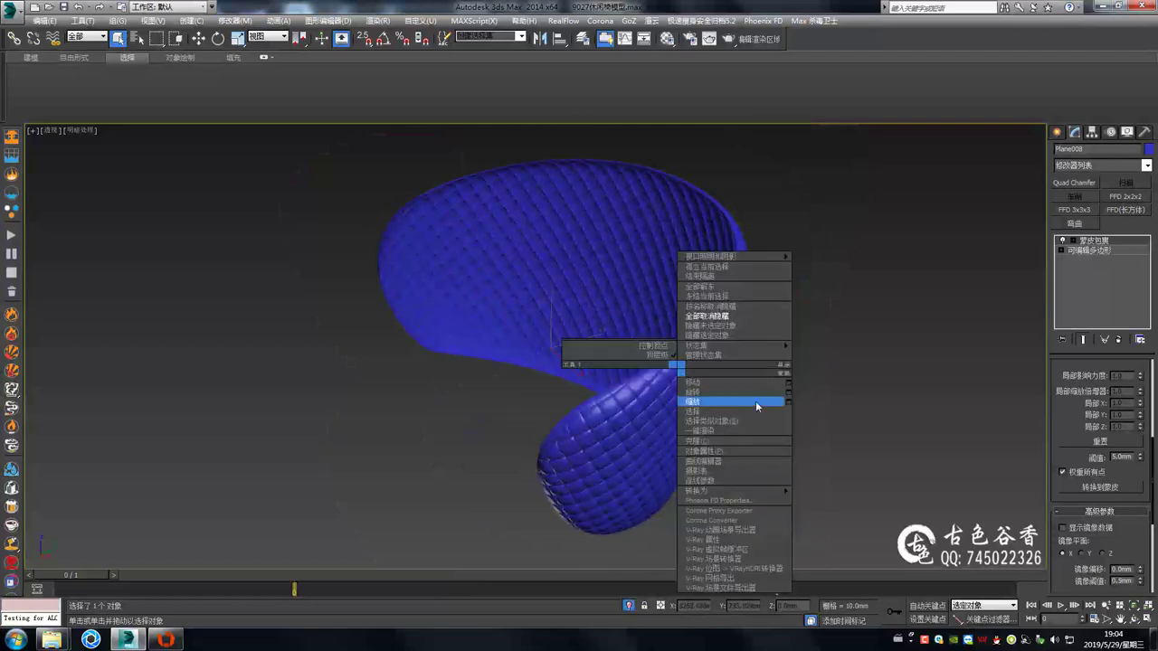
click(826, 502)
key(alt+q)
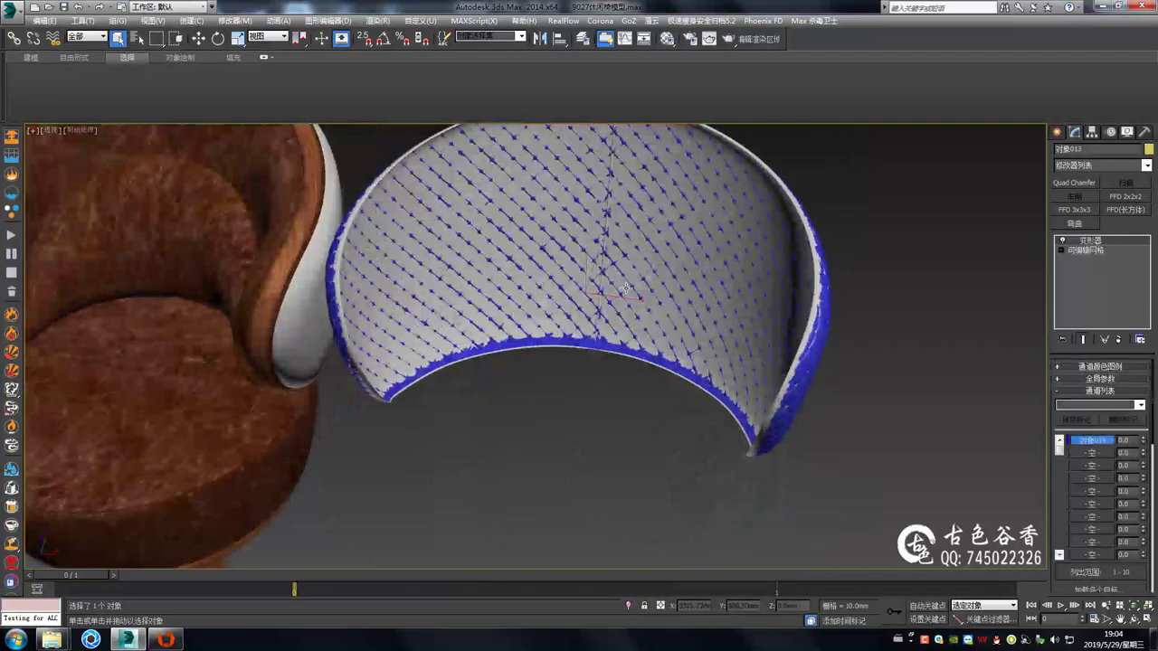
Align the quilted shell onto the chair back and check the fit
alt+middle_drag(679, 297, 921, 278)
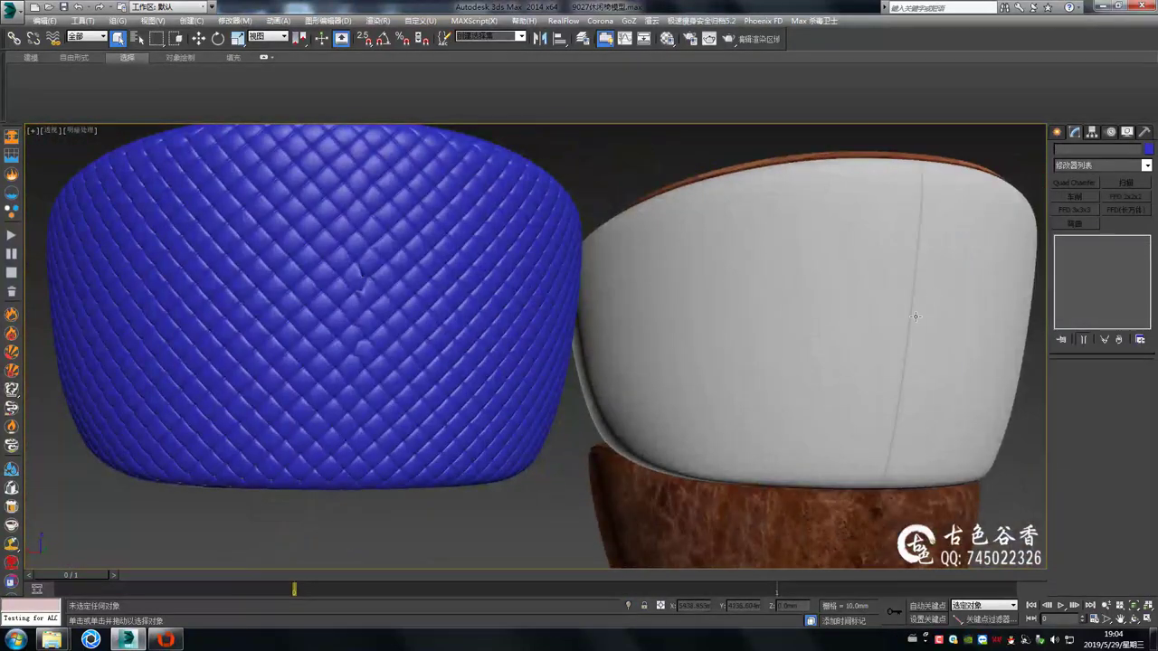
alt+middle_drag(367, 294, 654, 305)
click(654, 305)
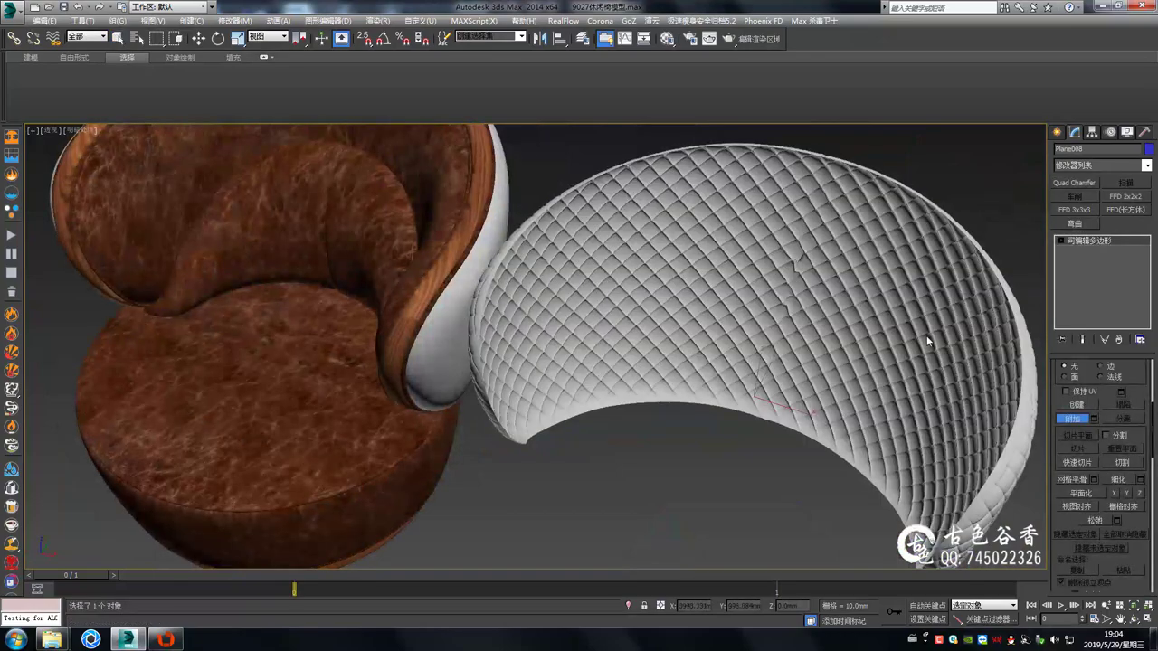
key(w)
key(alt+a)
click(362, 271)
click(543, 389)
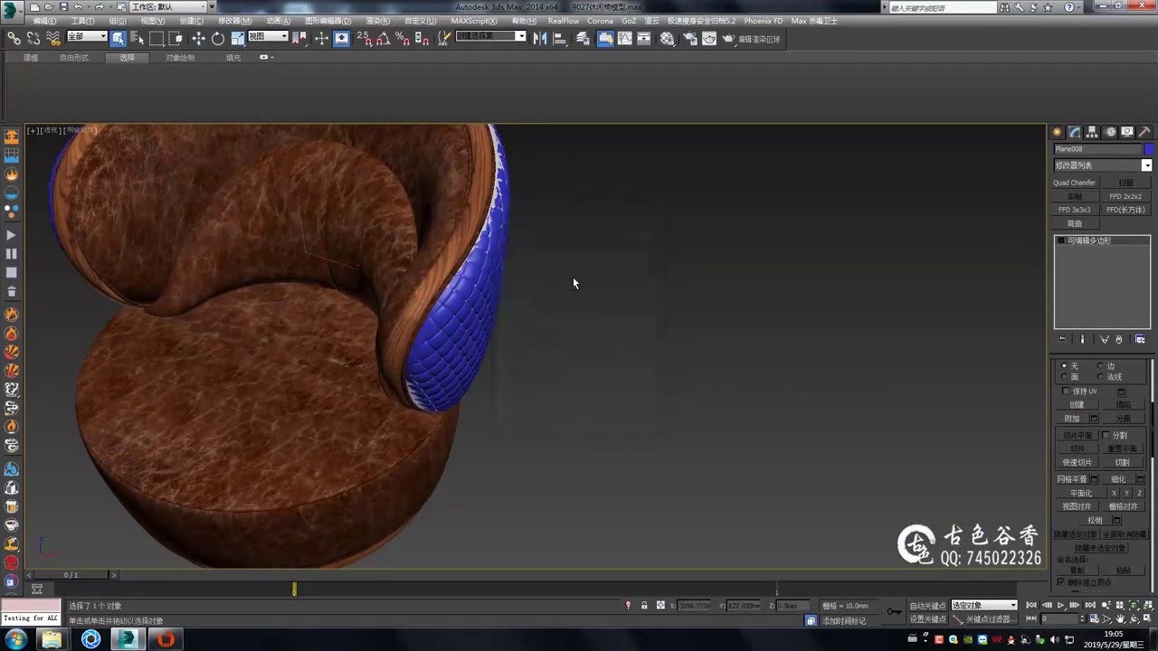
mouse_move(574, 278)
alt+middle_down()
mouse_move(437, 255)
mouse_move(391, 330)
mouse_move(508, 315)
mouse_move(574, 328)
mouse_move(633, 305)
mouse_move(371, 305)
mouse_move(418, 288)
alt+middle_up()
click(706, 344)
key(z)
mouse_move(706, 344)
alt+middle_down()
mouse_move(796, 259)
mouse_move(645, 217)
alt+middle_up()
mouse_move(775, 427)
alt+middle_down()
mouse_move(667, 406)
mouse_move(741, 434)
mouse_move(706, 425)
mouse_move(589, 320)
mouse_move(491, 316)
mouse_move(600, 349)
alt+middle_up()
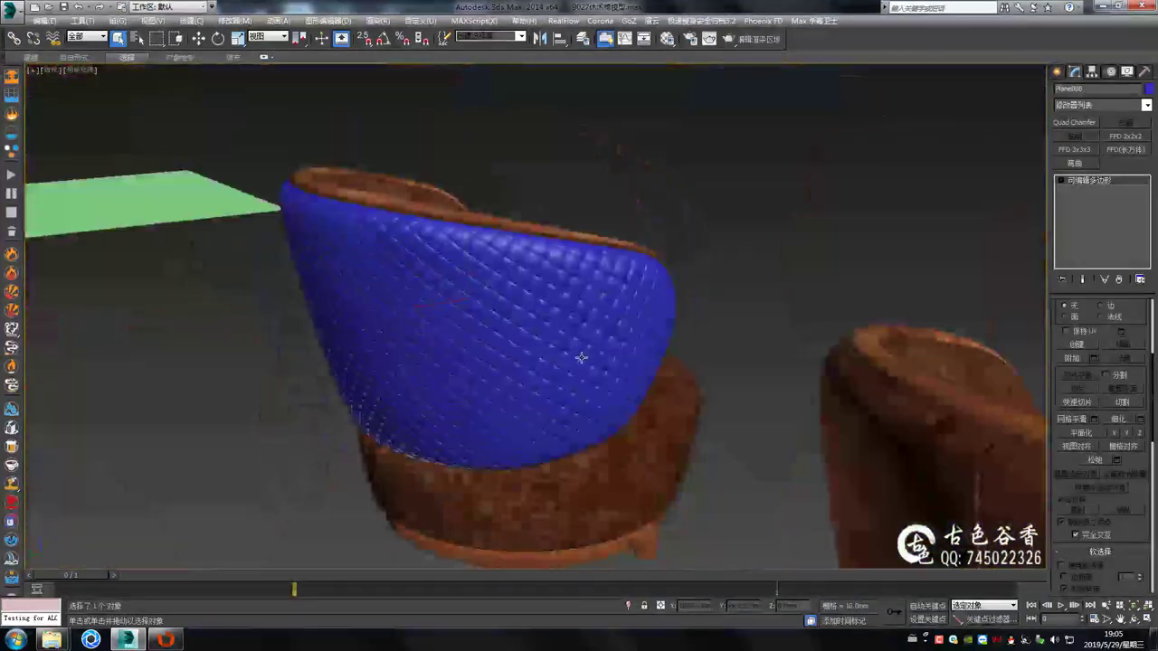
scroll(600, 349, down, 5)
alt+middle_drag(612, 293, 638, 427)
Launch Marvelous Designer from the desktop and close its welcome screen
click(1153, 644)
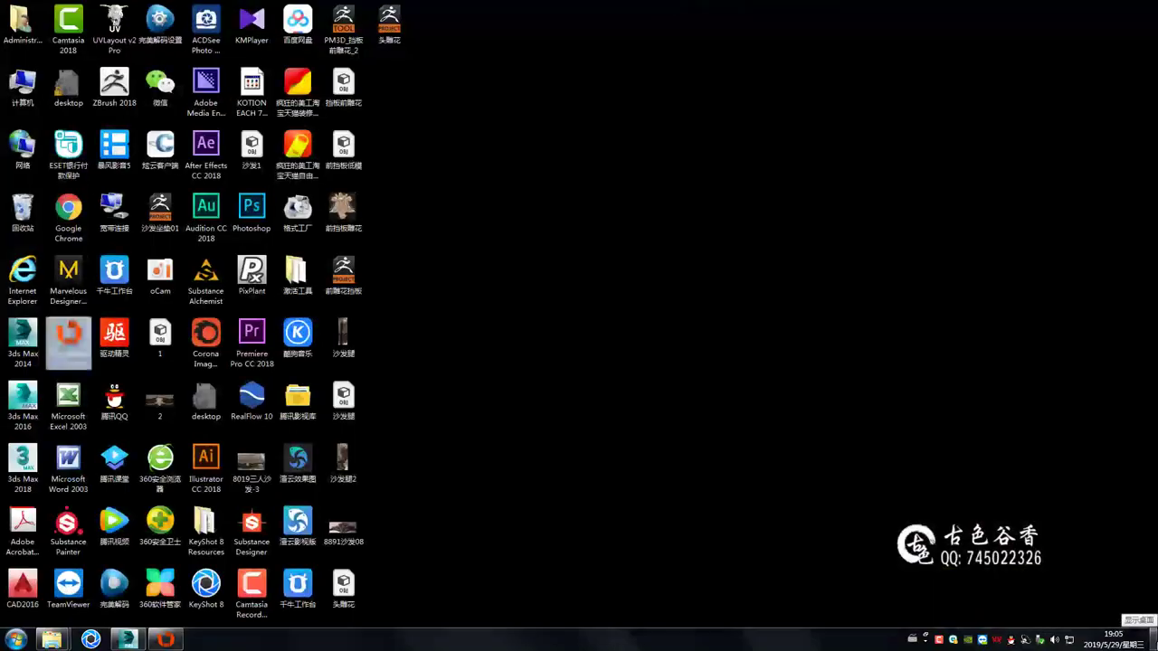
double_click(60, 263)
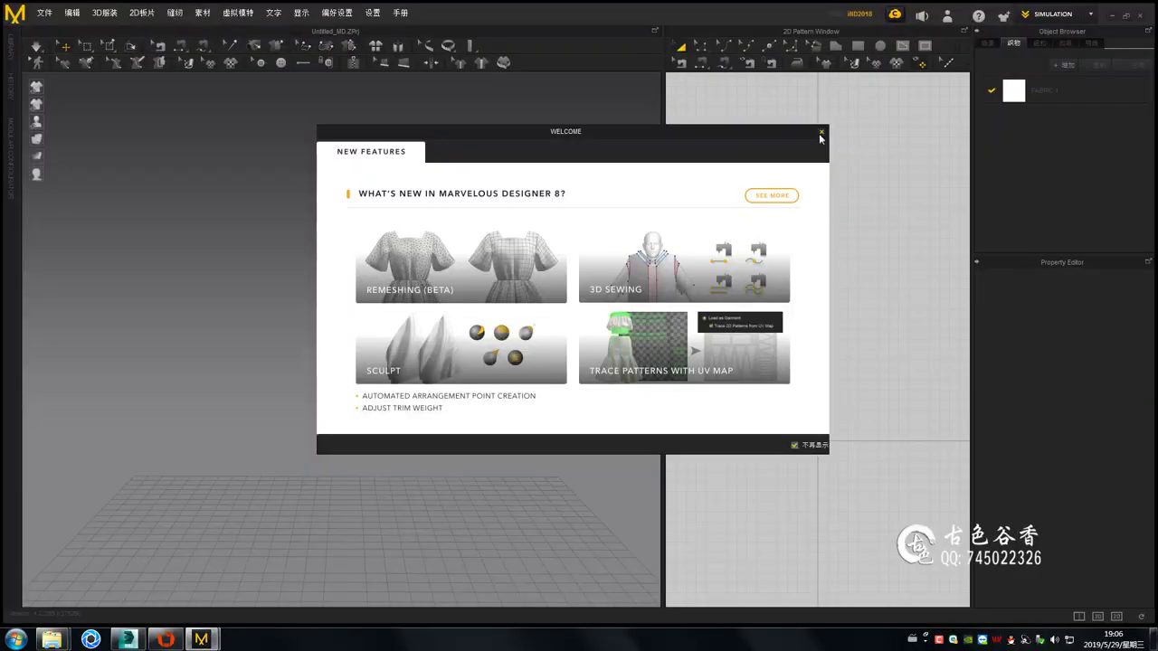
click(821, 133)
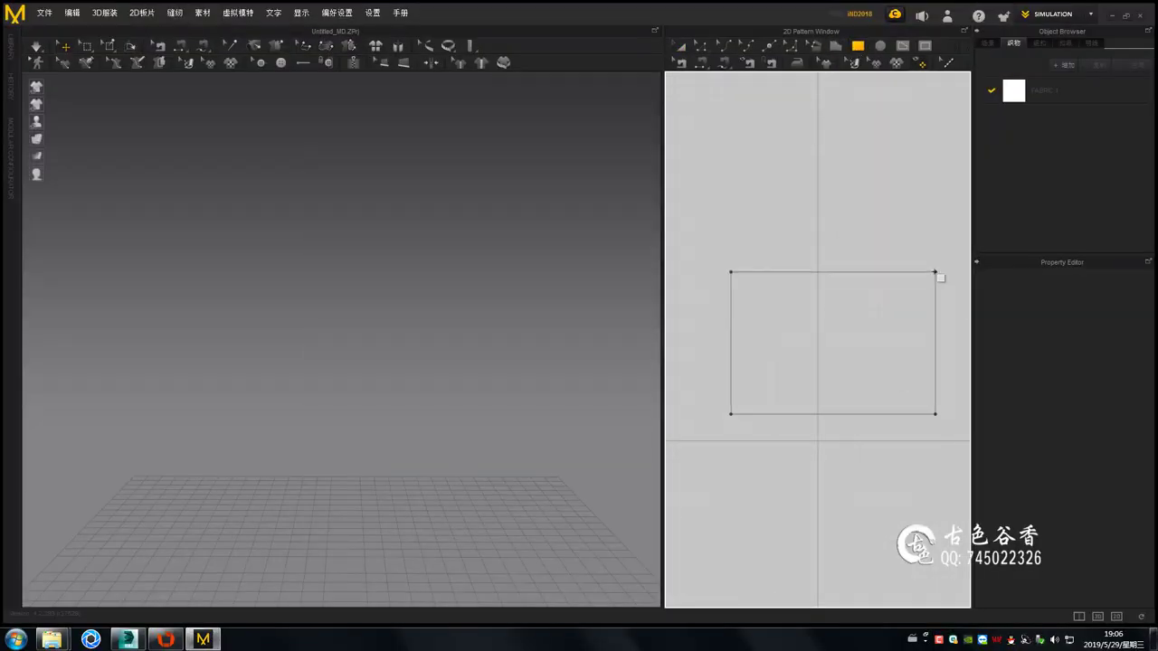
Draw a rectangle pattern and place a matching copy above it
drag(936, 272, 936, 273)
click(785, 327)
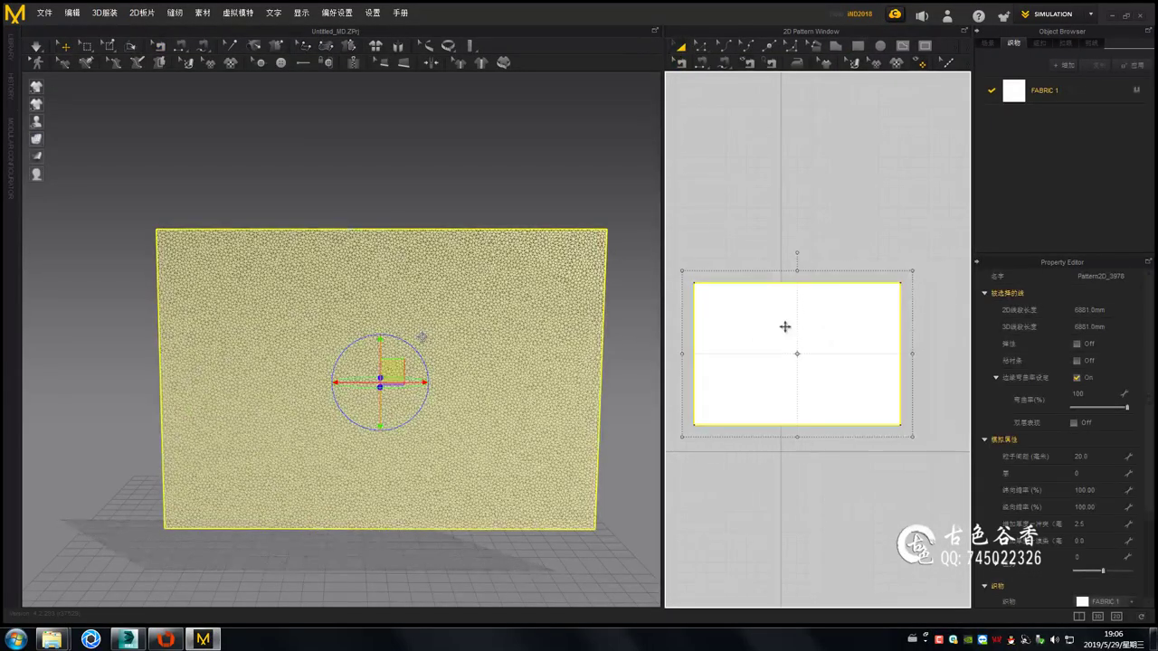
click(797, 157)
right_drag(271, 271, 33, 72)
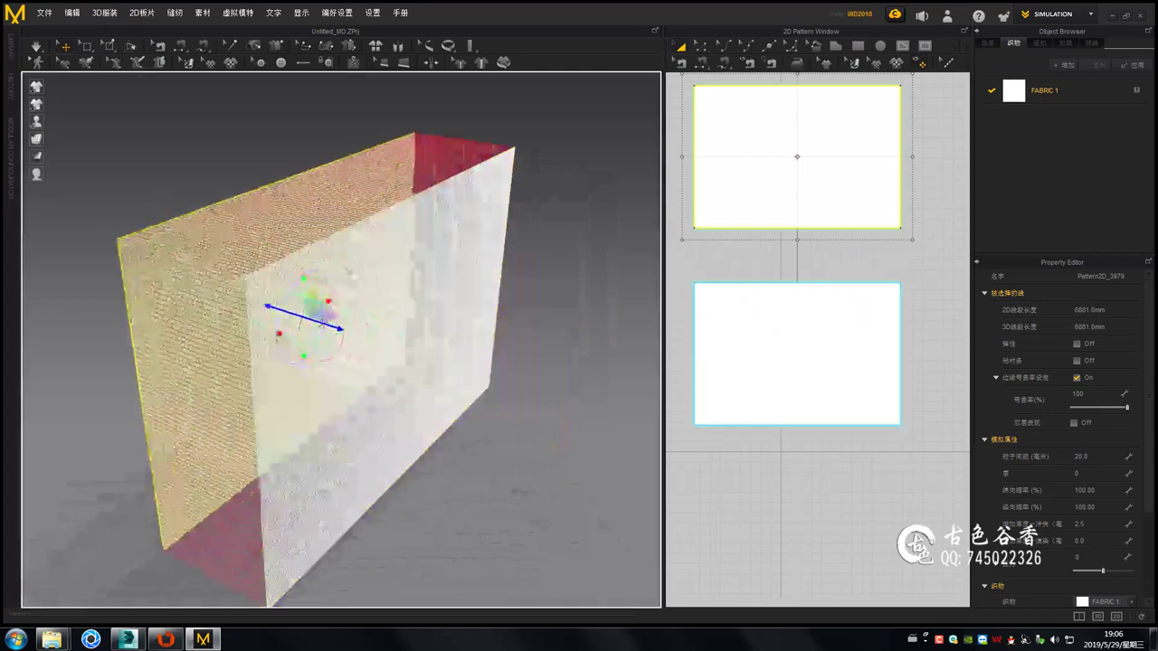
right_drag(222, 250, 457, 297)
Rotate both panels flat and simulate them into an inflated pillow
right_click(299, 165)
click(376, 201)
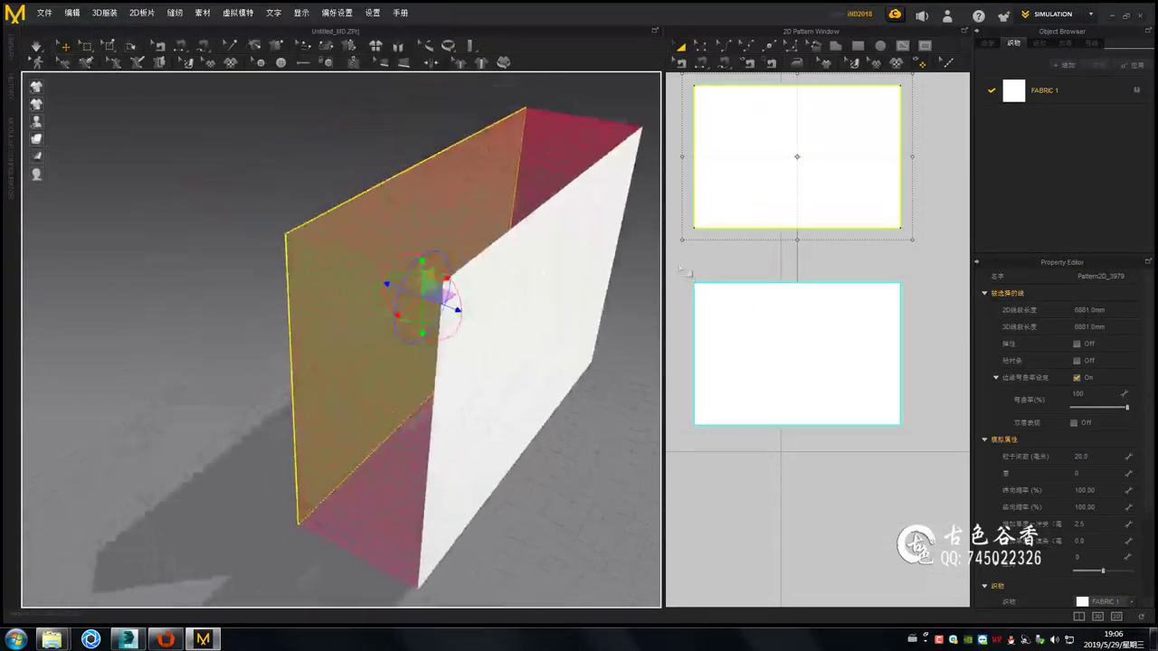
drag(506, 288, 489, 380)
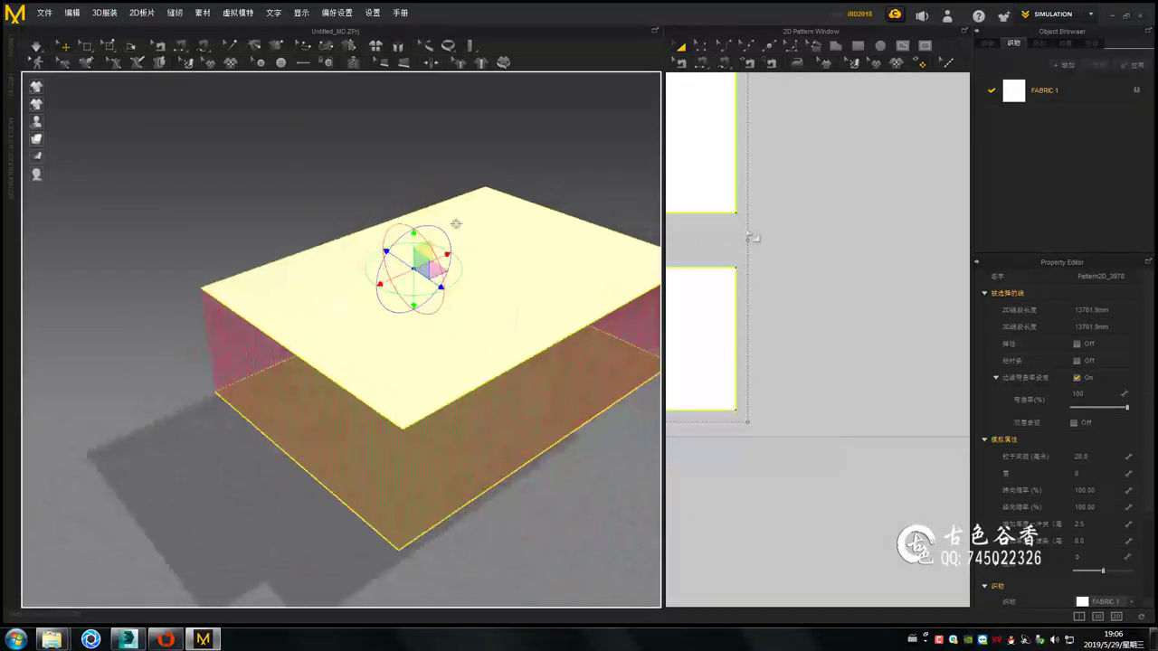
right_drag(456, 224, 411, 206)
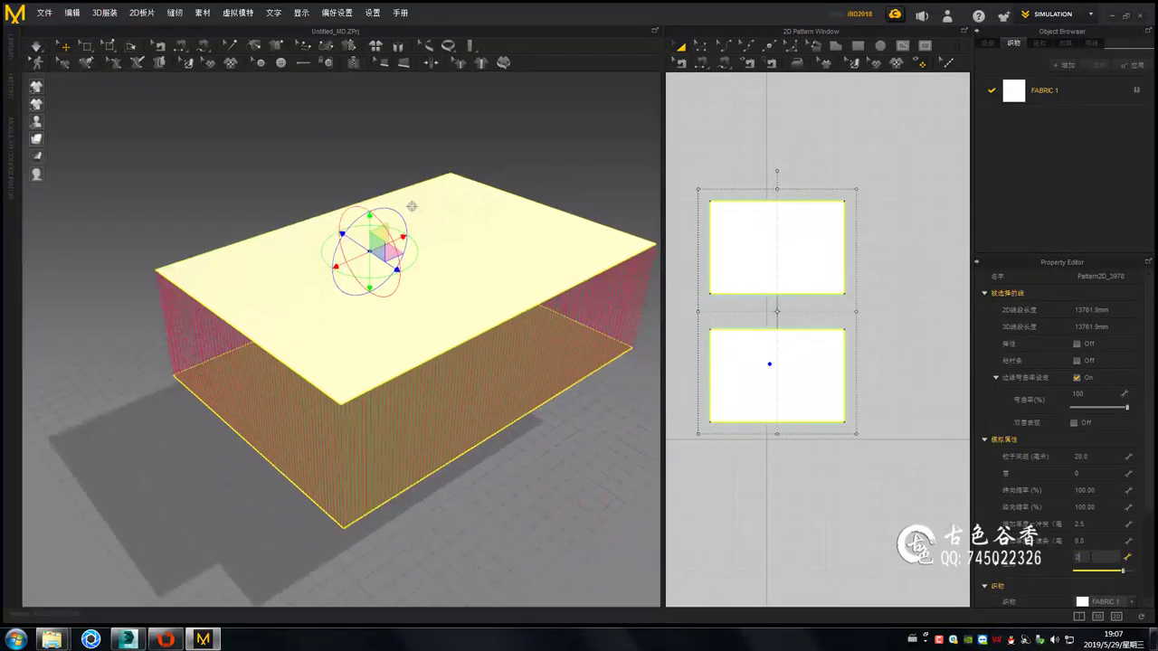
right_drag(570, 373, 555, 364)
key(space)
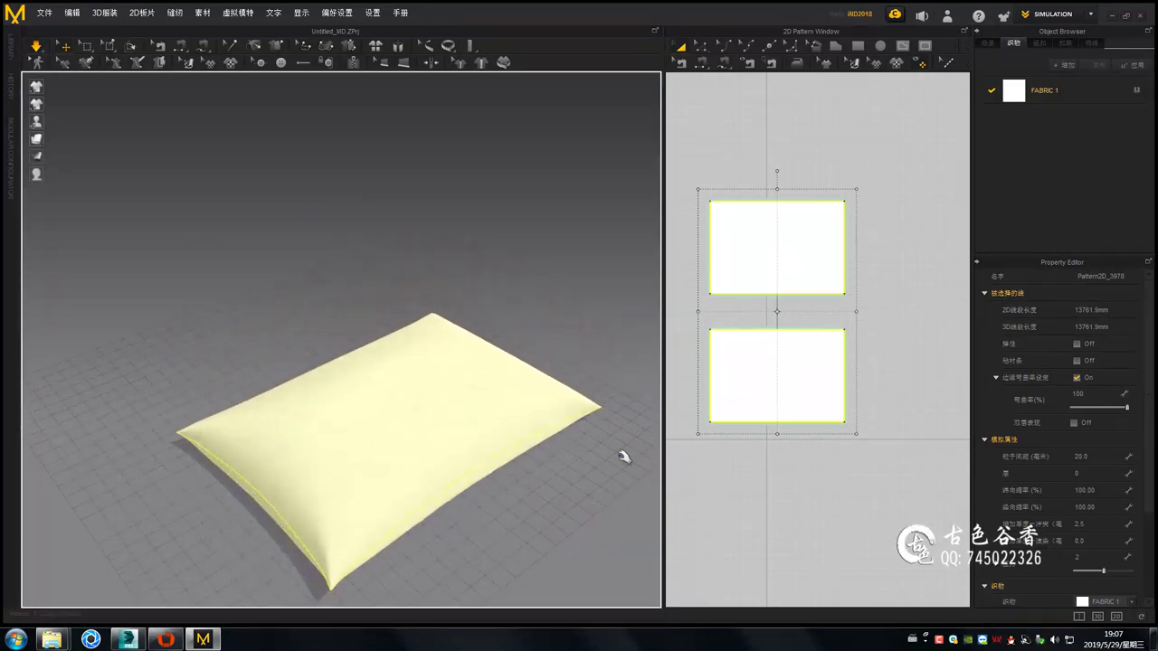
right_drag(525, 509, 954, 504)
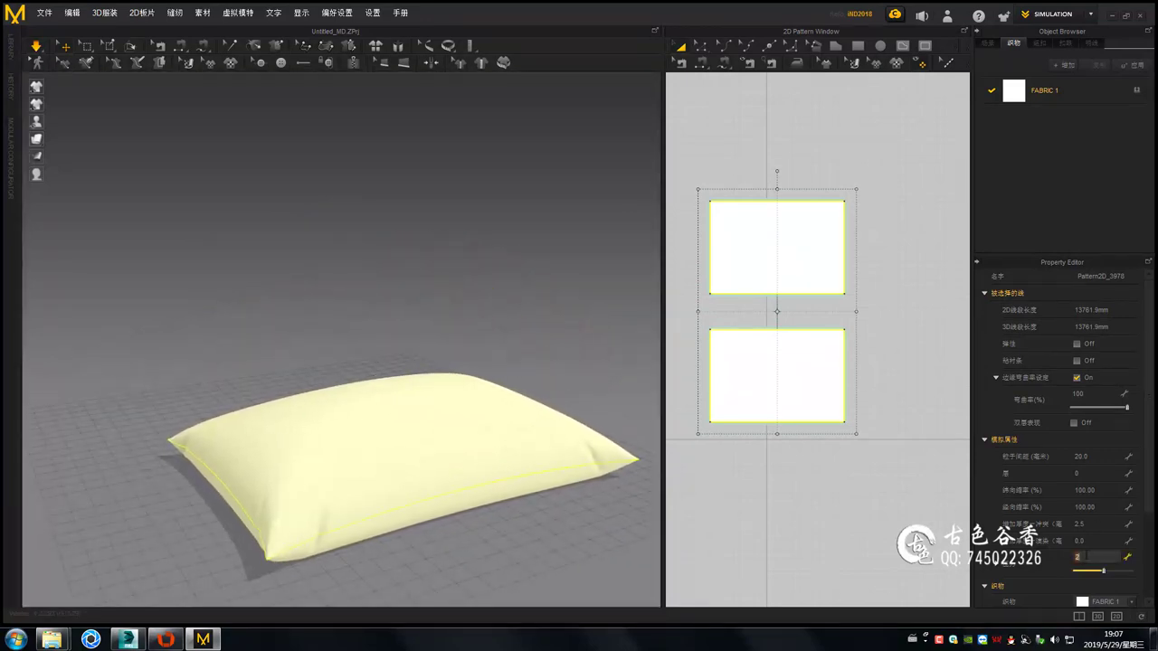
Make the seam elastic with ratio 93 and re-simulate the pillow
click(1076, 343)
key(Return)
text(93)
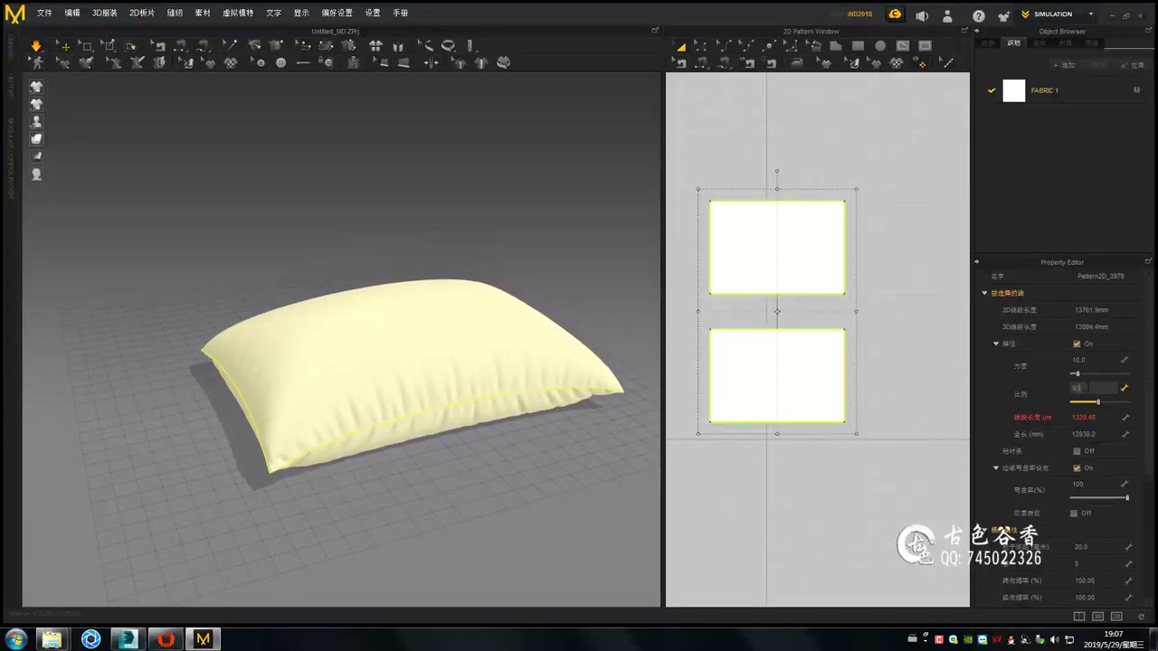
right_drag(493, 463, 404, 412)
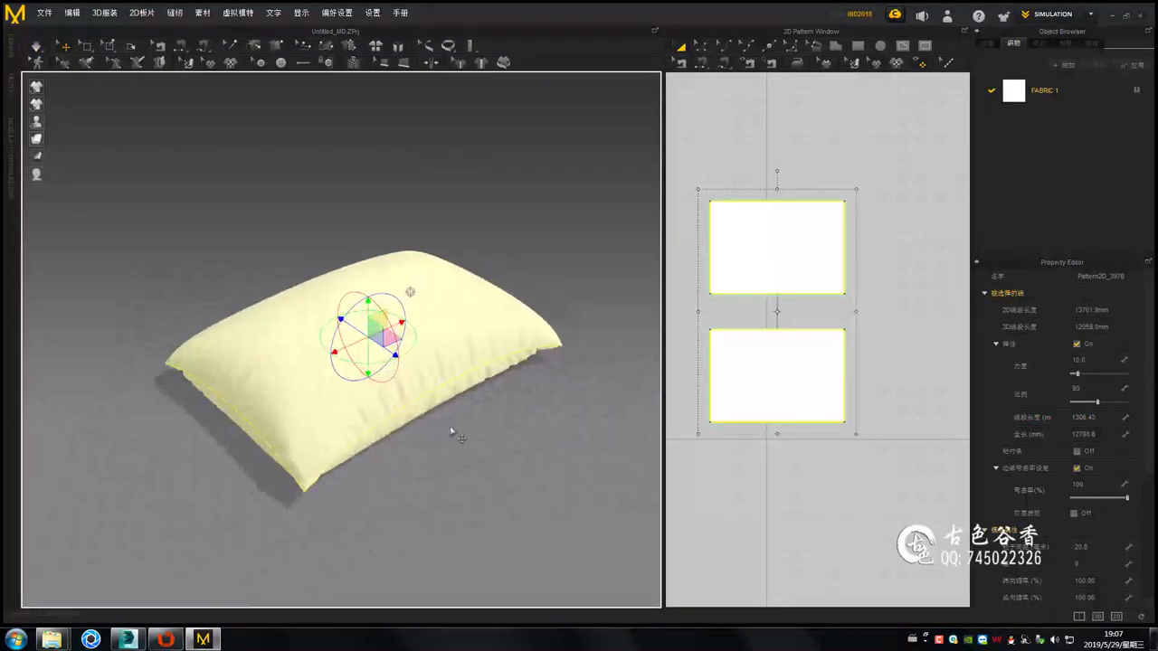
Inspect the pillow in mesh display, then return it to smooth shading
click(87, 139)
click(36, 139)
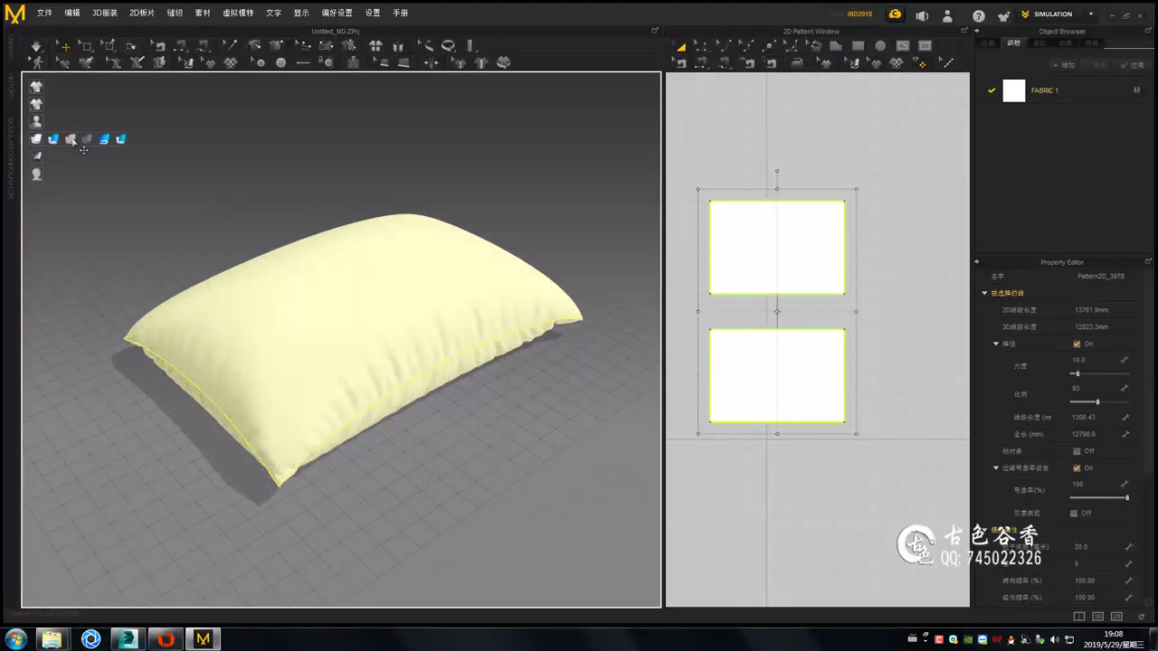
click(71, 139)
scroll(451, 403, up, 3)
mouse_move(452, 403)
right_down()
mouse_move(406, 320)
mouse_move(447, 398)
mouse_move(277, 232)
mouse_move(303, 259)
right_up()
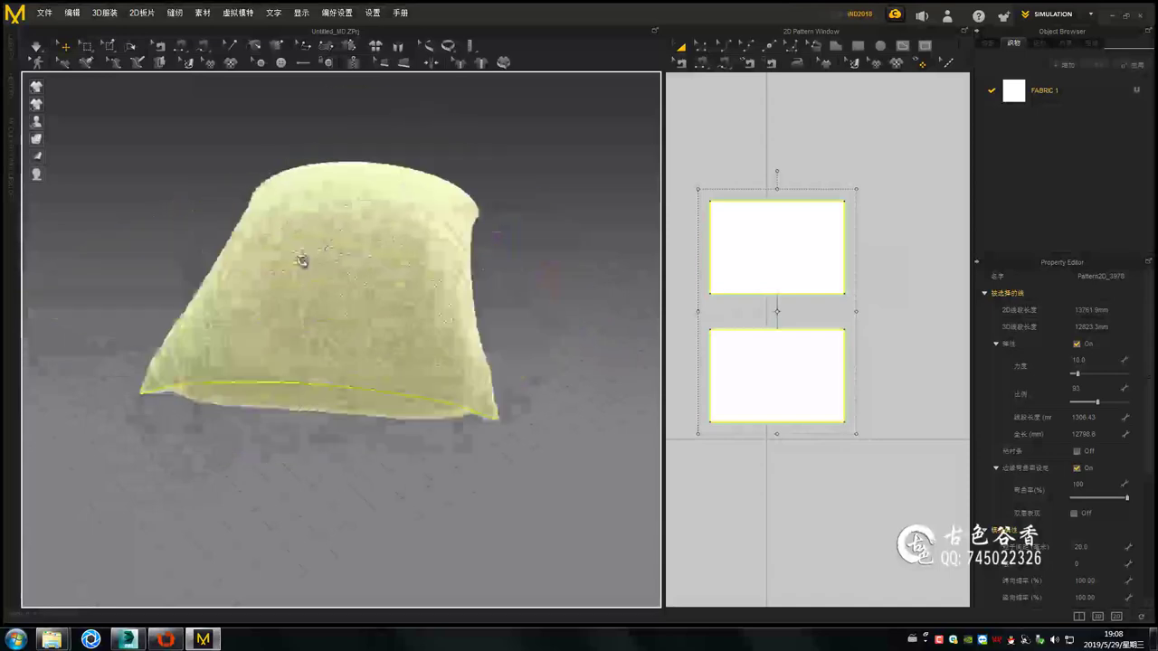
click(36, 138)
click(70, 138)
Save the project as 枕头.Zprj in a new 蒙皮教程 folder under D:\教程\古色教程
click(44, 13)
mouse_move(51, 97)
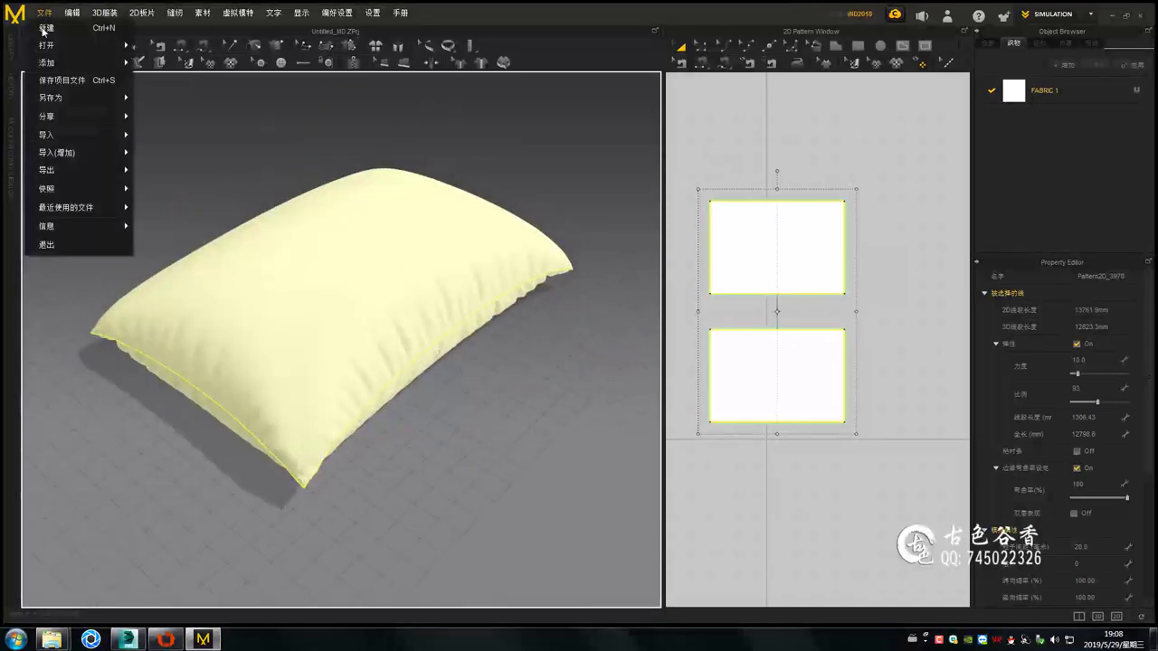
click(158, 96)
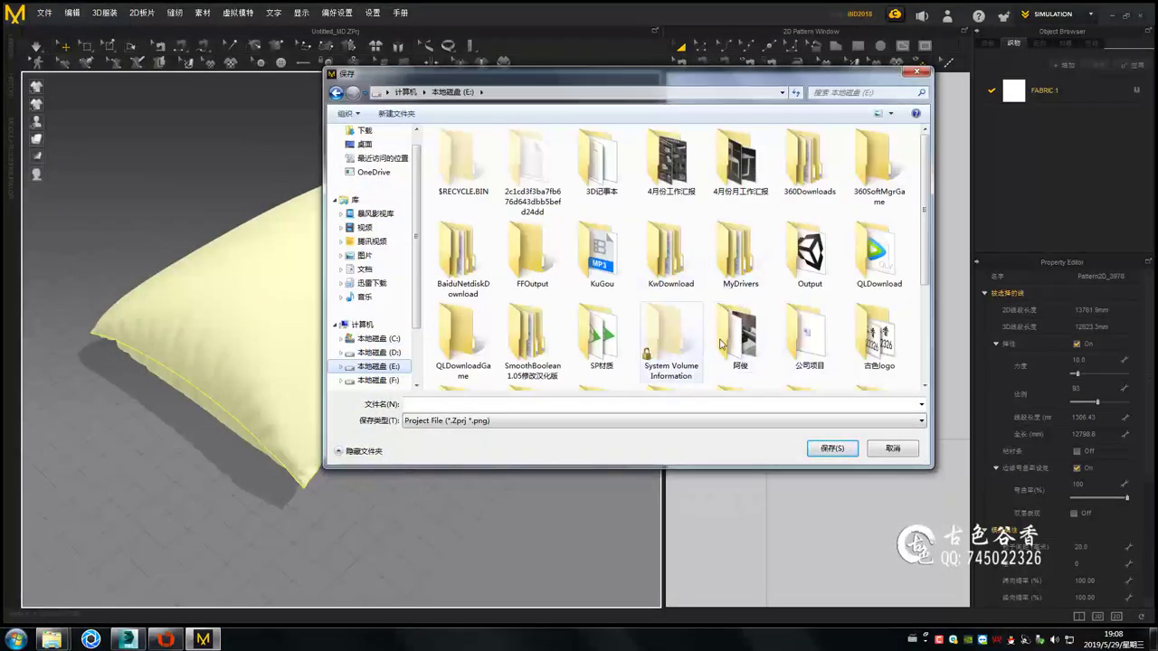
scroll(720, 344, down, 3)
click(378, 352)
double_click(668, 307)
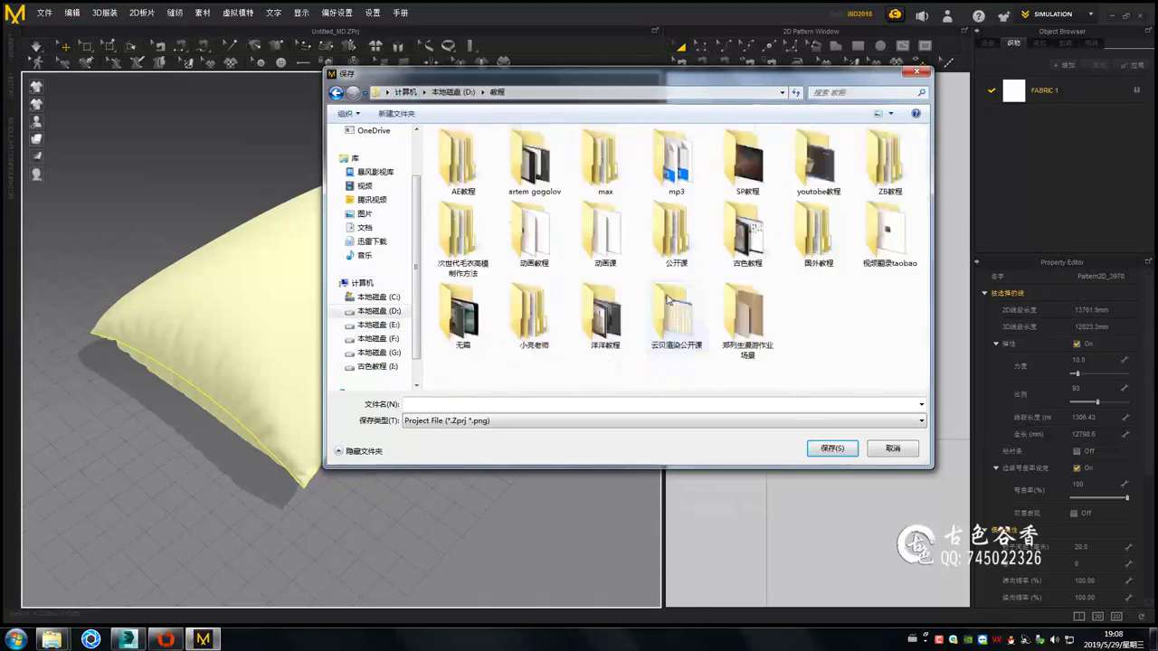
double_click(747, 233)
scroll(814, 343, down, 5)
right_click(880, 350)
click(1004, 445)
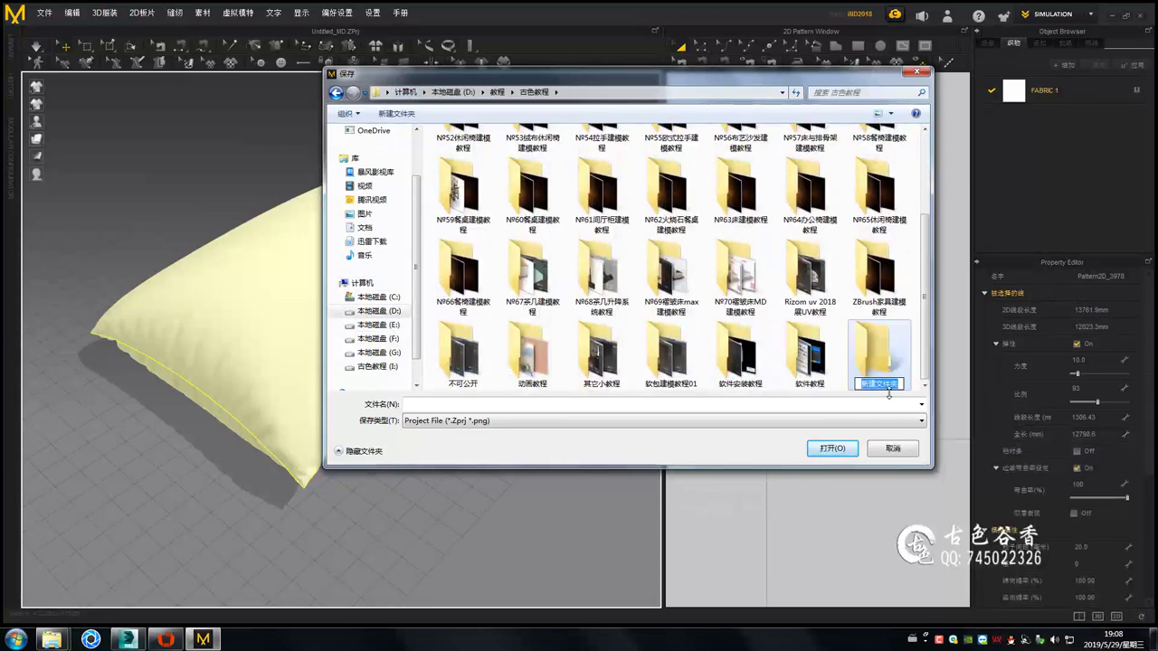
double_click(892, 356)
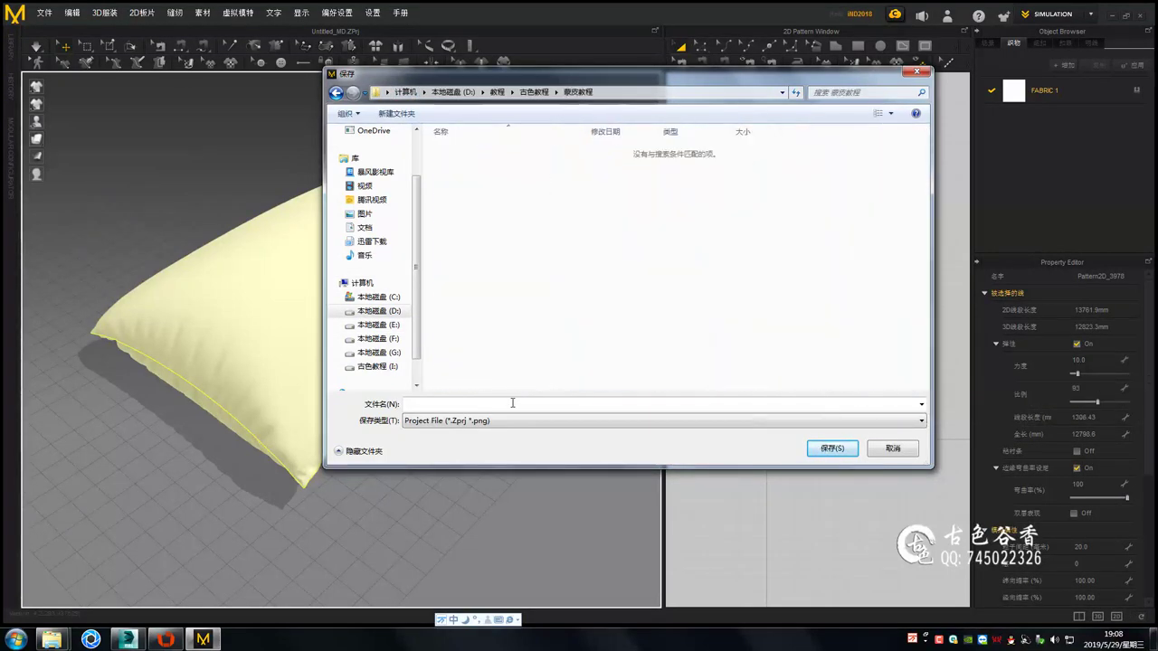
click(494, 405)
text(枕头)
click(806, 449)
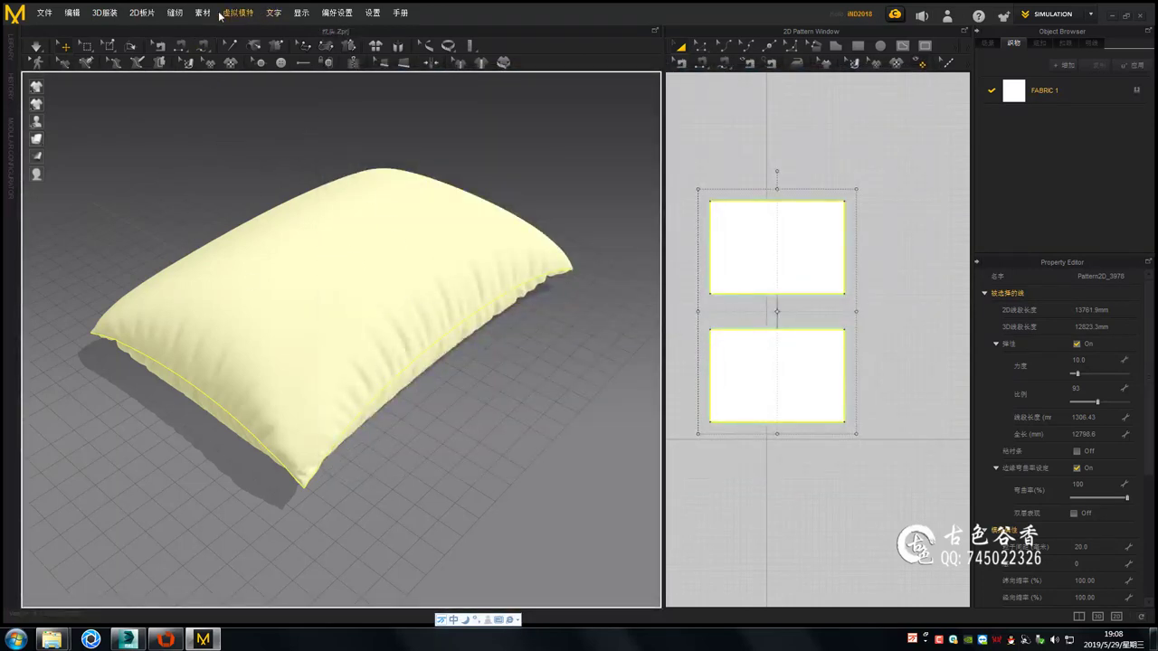
Export the pillow as 枕头01.obj into D:\教程\古色教程\蒙皮教程 with the OBJ options confirmed
click(43, 12)
click(161, 171)
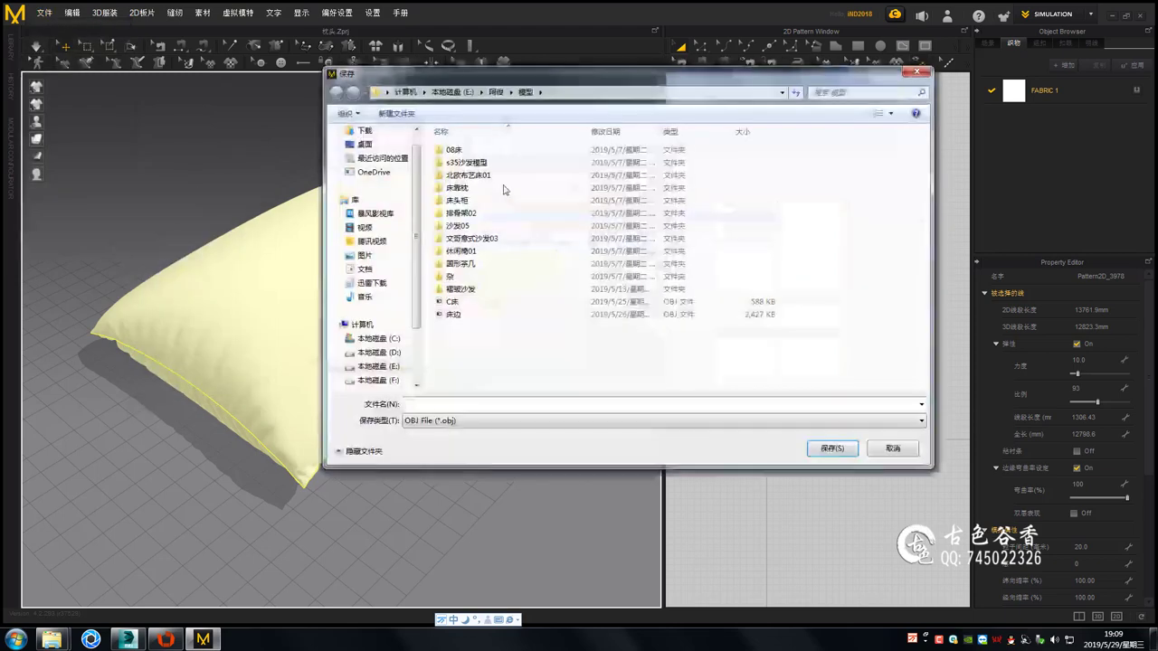
double_click(616, 164)
double_click(602, 180)
double_click(742, 176)
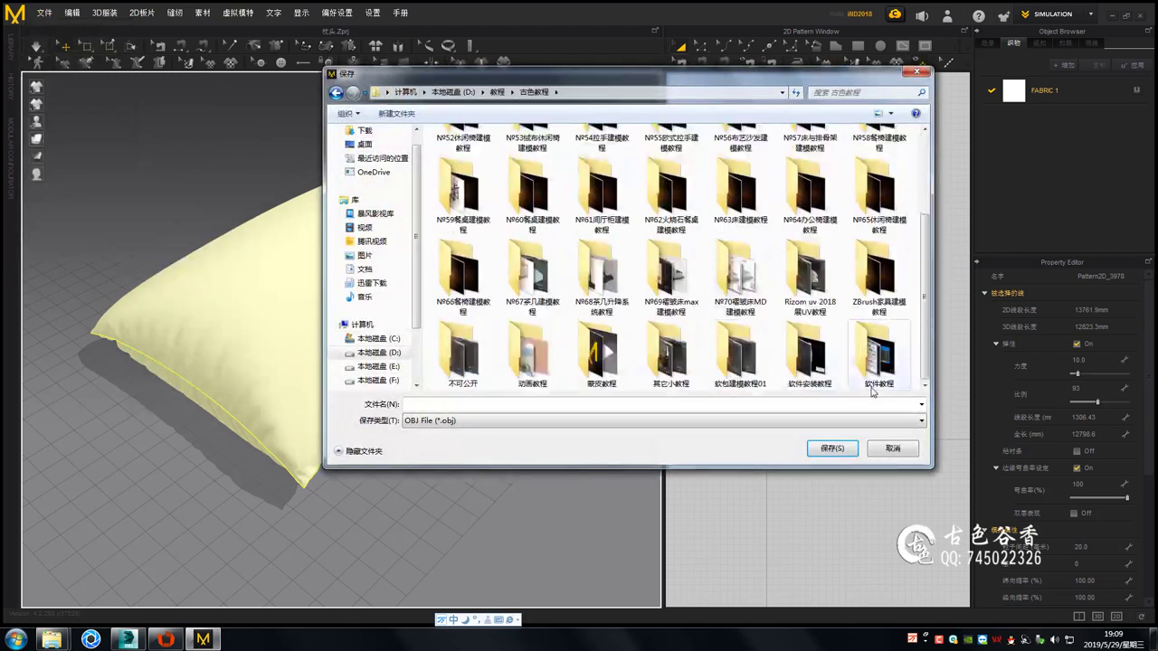
double_click(892, 356)
text(枕头01)
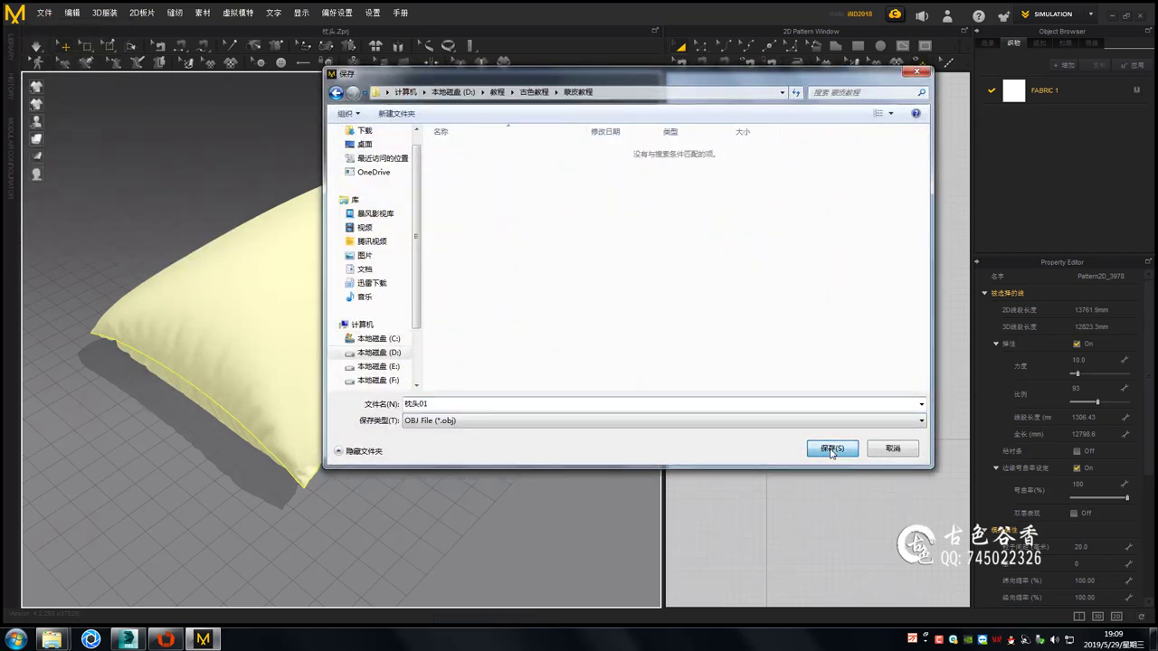
click(832, 450)
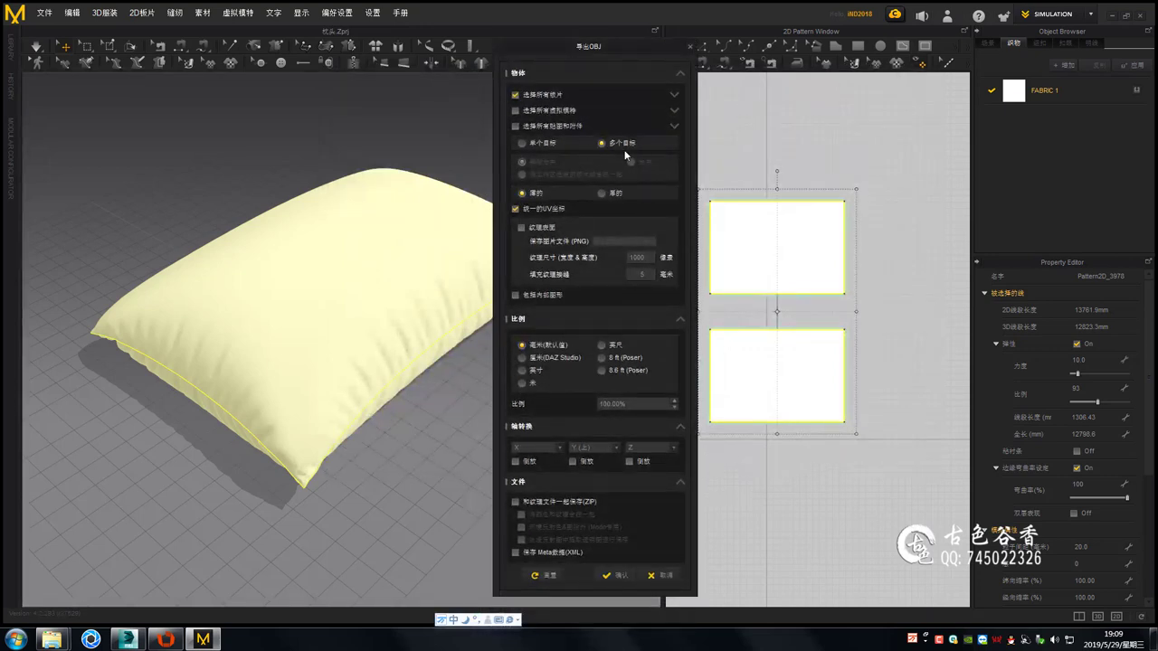
click(617, 577)
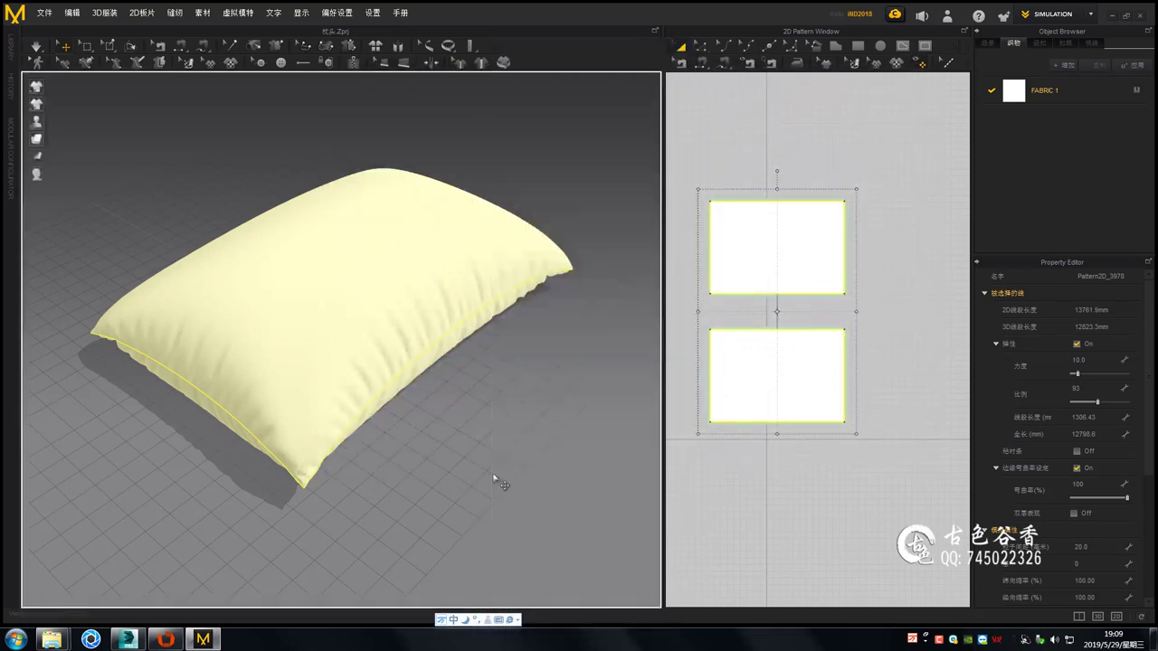
right_drag(401, 345, 353, 304)
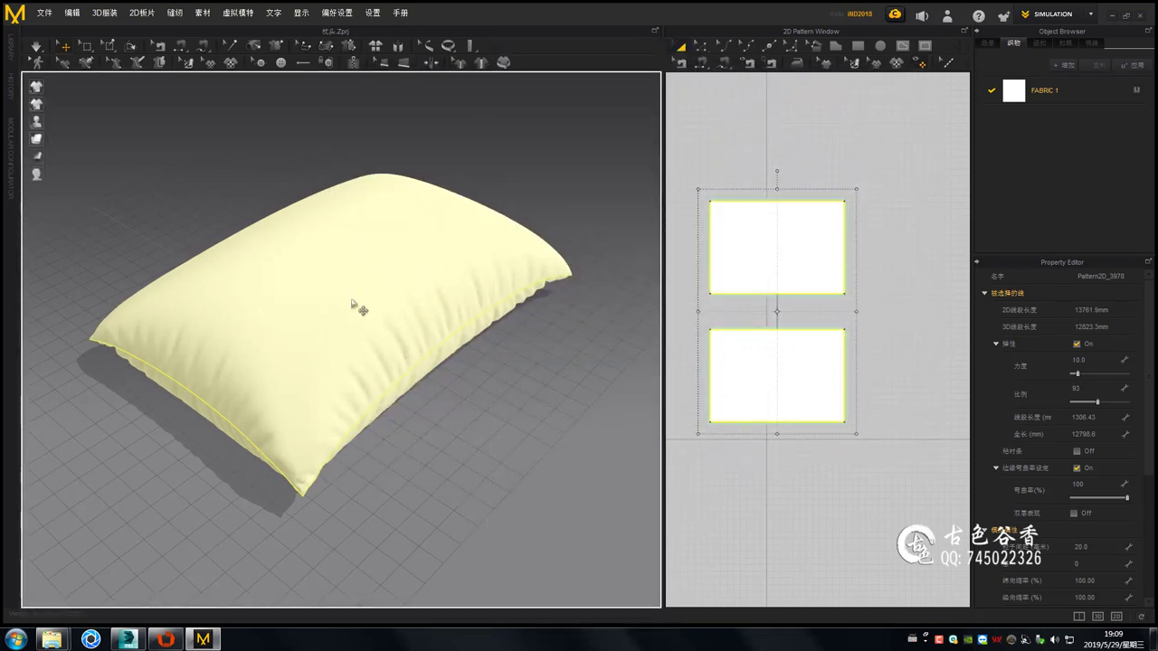
Reset the 2D arrangement so both pillow panels lie flat
click(373, 56)
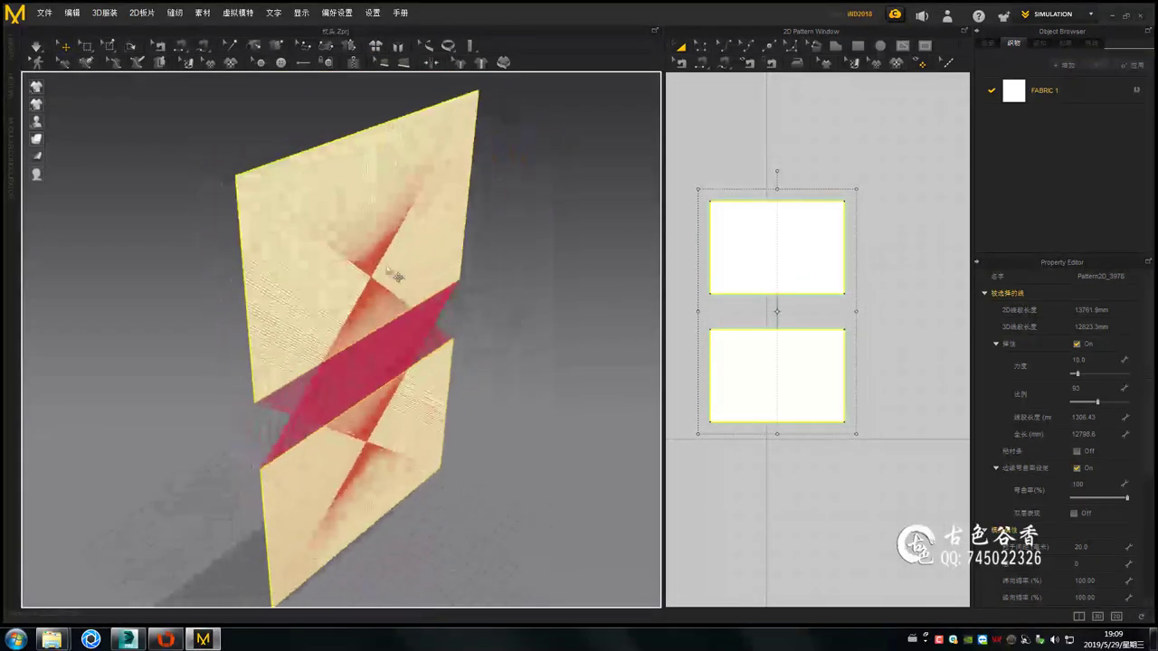
right_drag(389, 370, 377, 315)
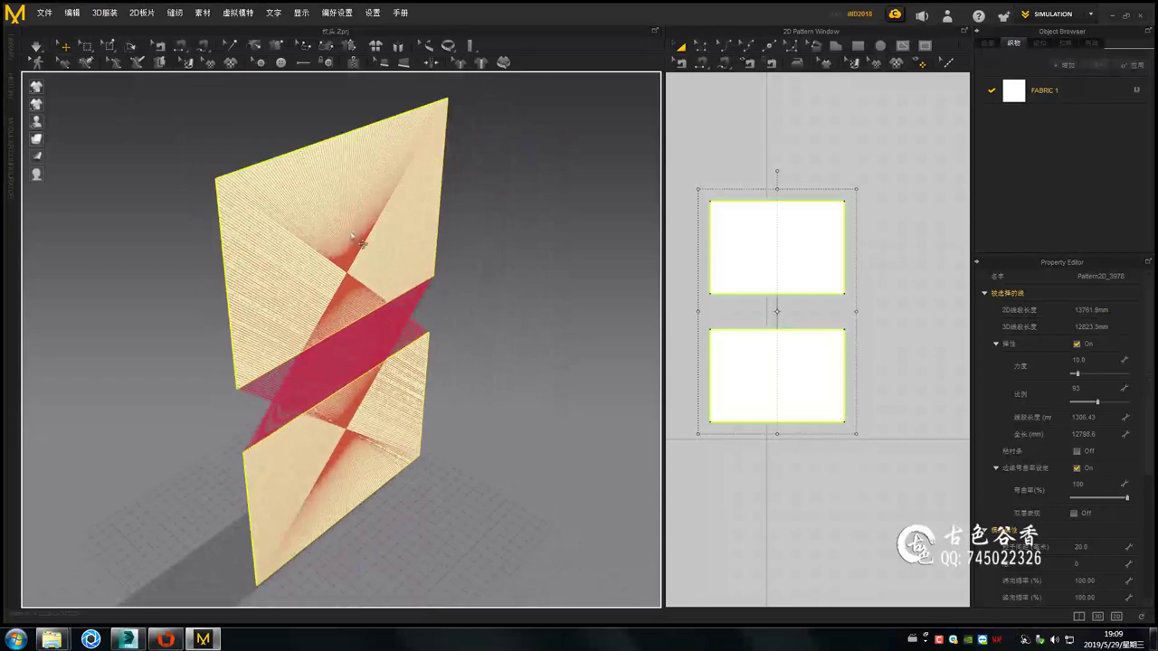
right_drag(385, 354, 299, 107)
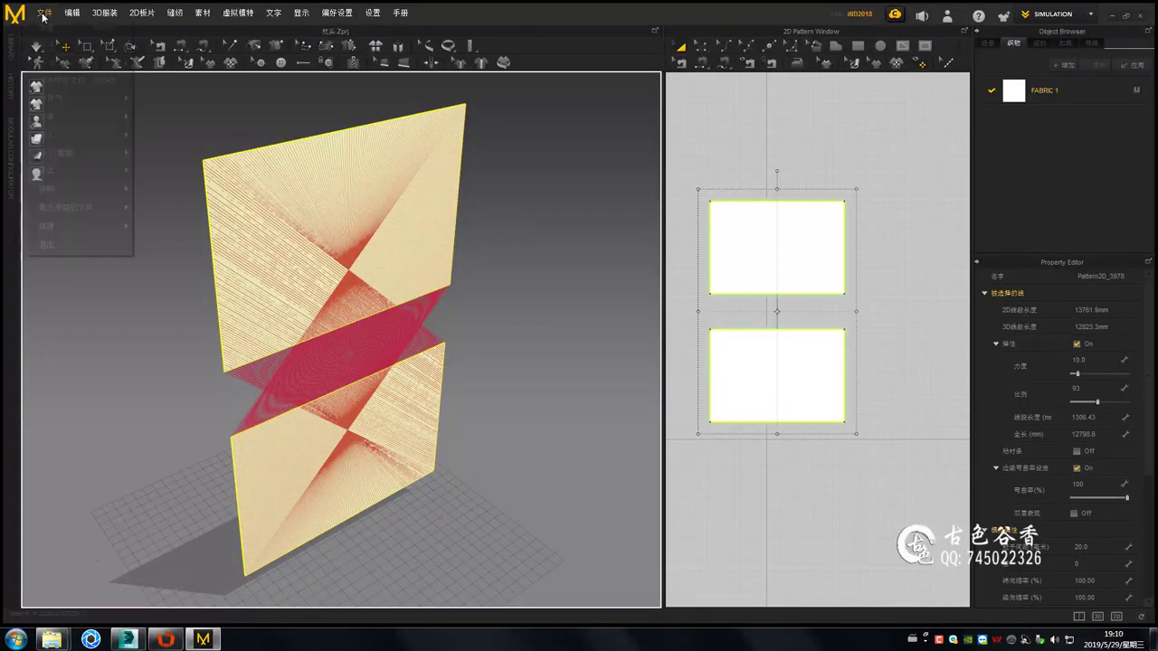
Export the flat panels as an OBJ file named 枕头
click(226, 172)
text(枕头02)
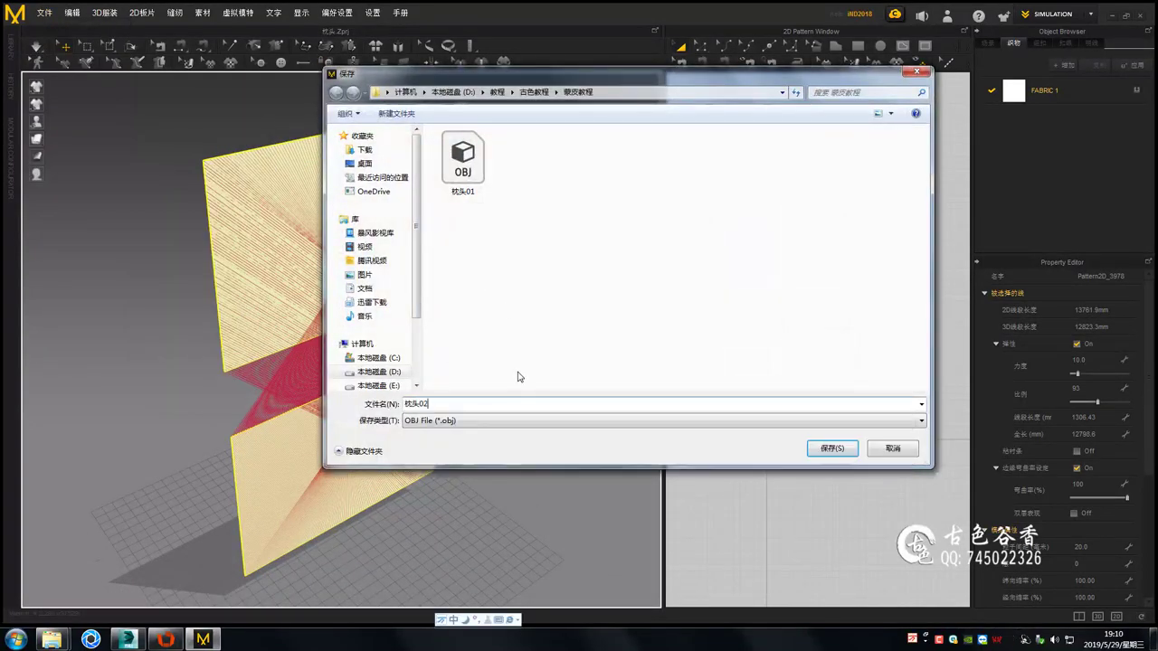
key(Return)
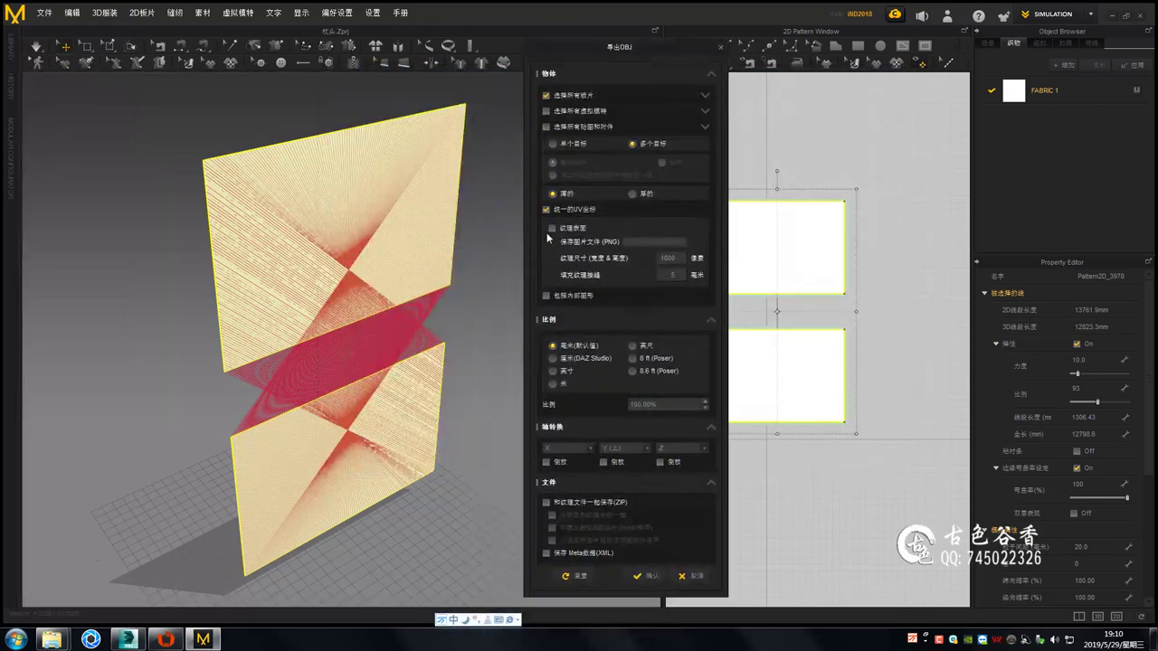
click(650, 576)
Import the simulated pillow OBJ from the 蒙皮教程 folder with default OBJ options
click(126, 639)
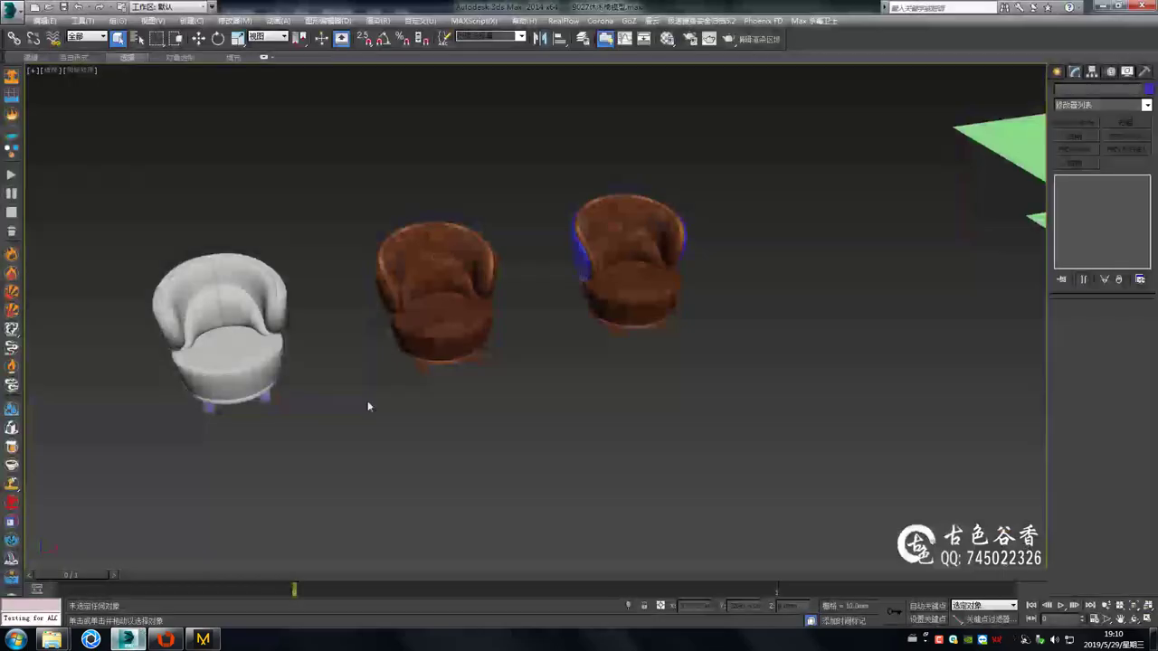
scroll(218, 273, down, 5)
click(15, 11)
click(48, 177)
click(34, 186)
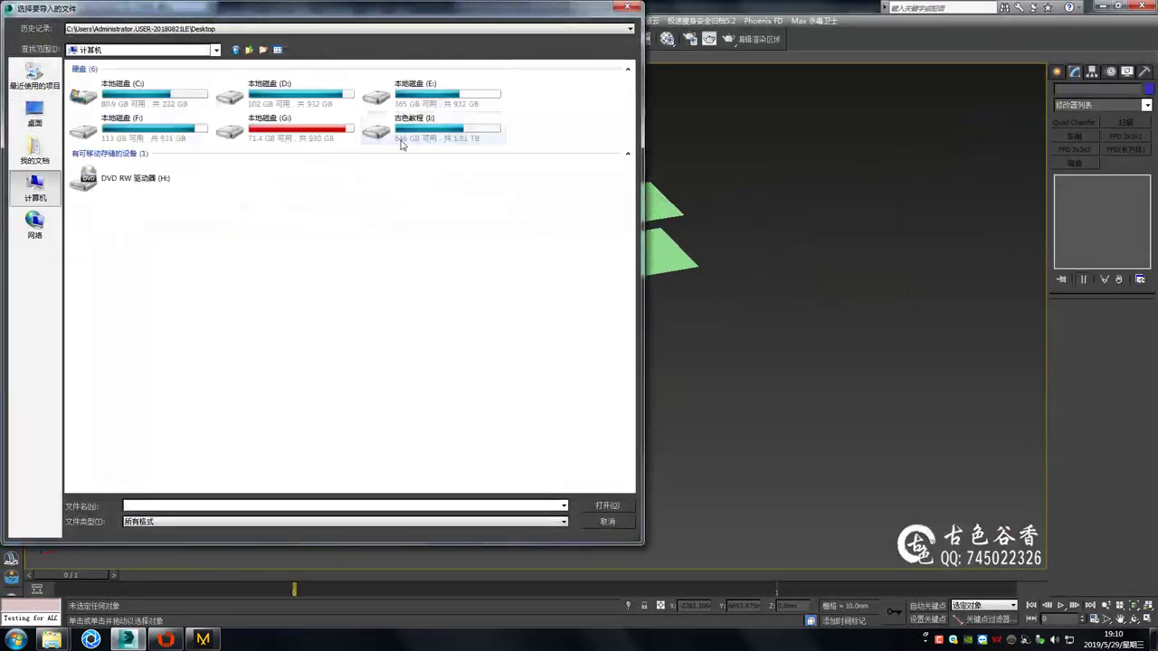
double_click(103, 90)
double_click(318, 398)
double_click(307, 215)
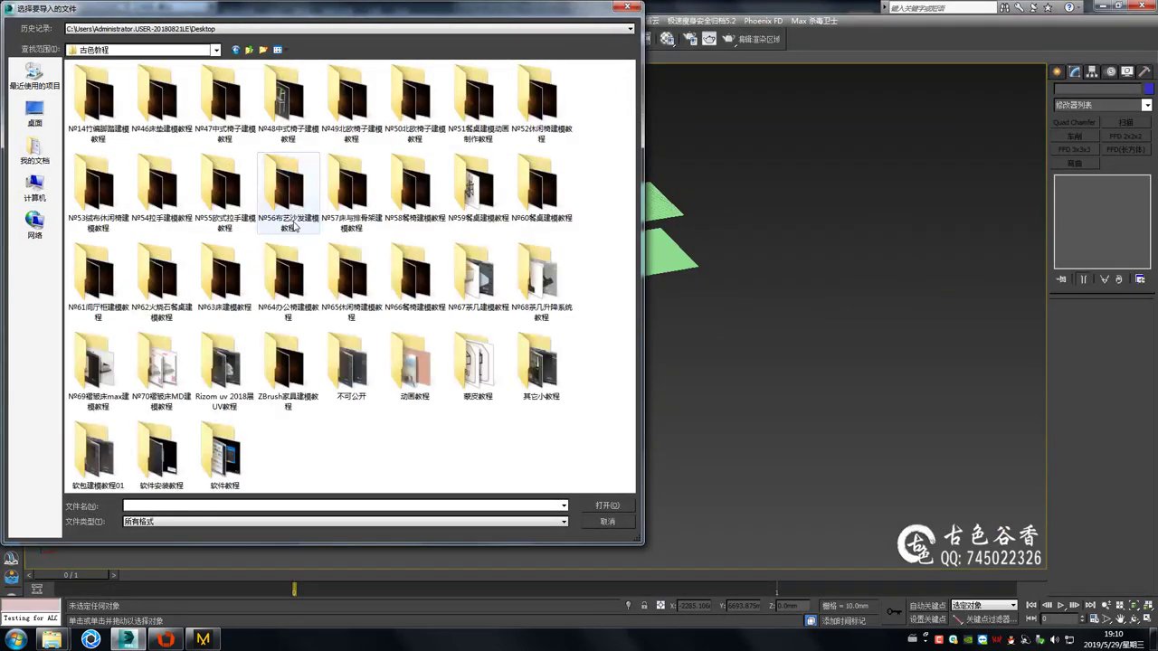
double_click(159, 116)
click(607, 506)
click(471, 588)
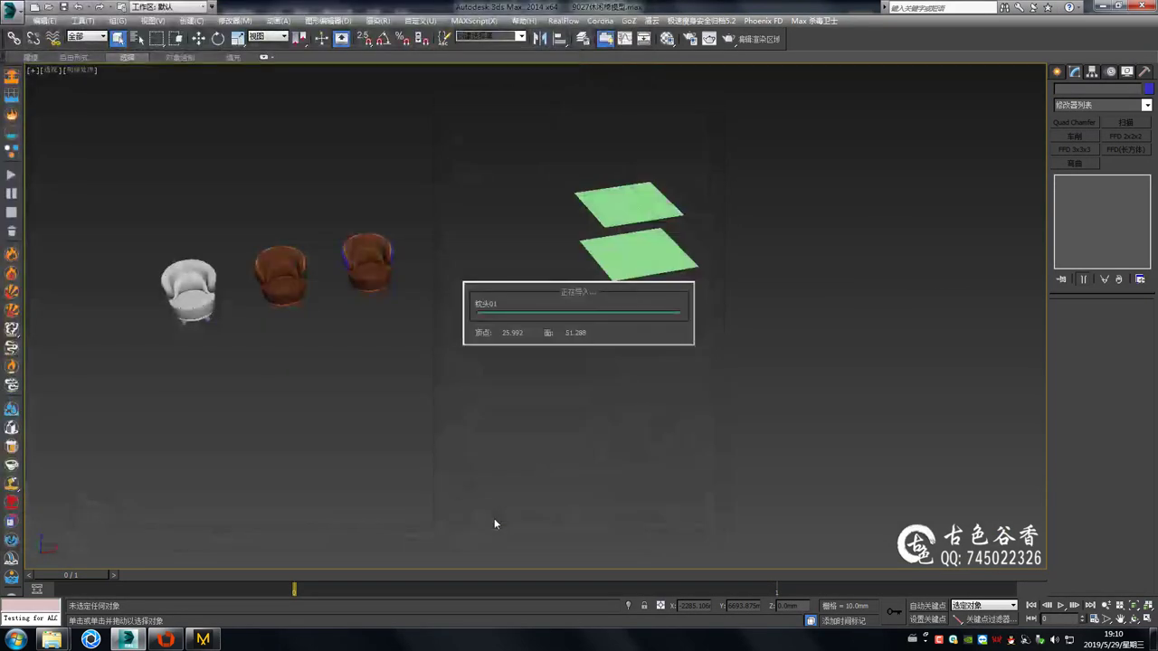
Convert the imported pillow to an editable poly
scroll(461, 331, up, 5)
scroll(504, 373, up, 2)
mouse_move(445, 382)
alt+middle_down()
mouse_move(444, 398)
mouse_move(443, 361)
alt+middle_up()
right_click(422, 389)
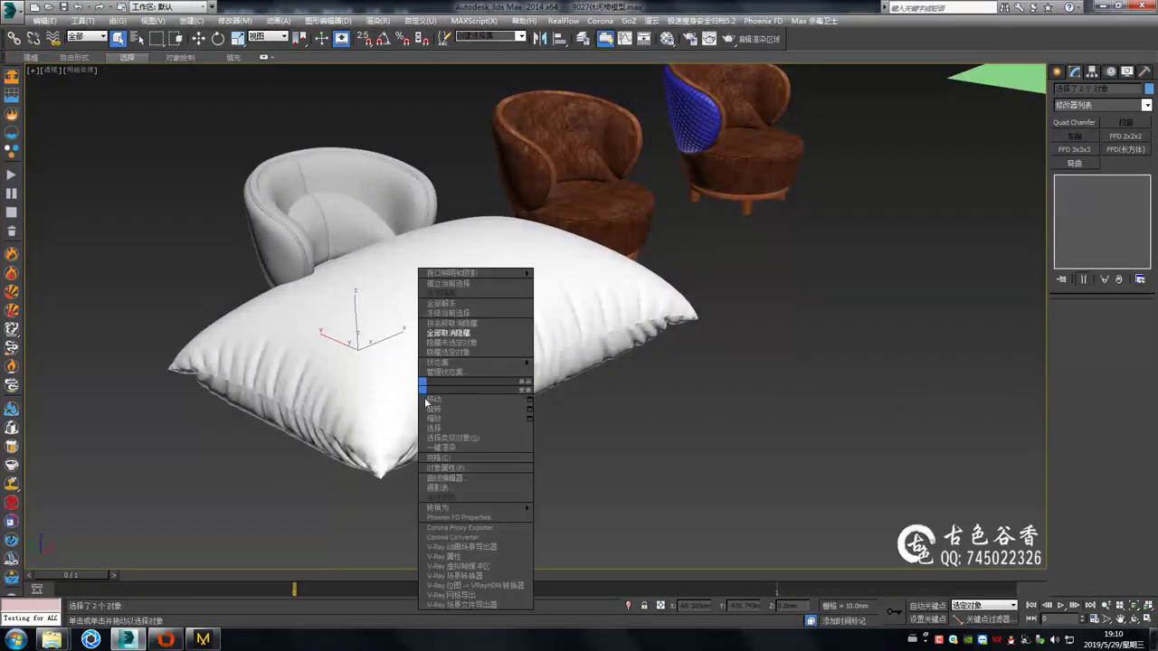
click(555, 431)
right_click(447, 340)
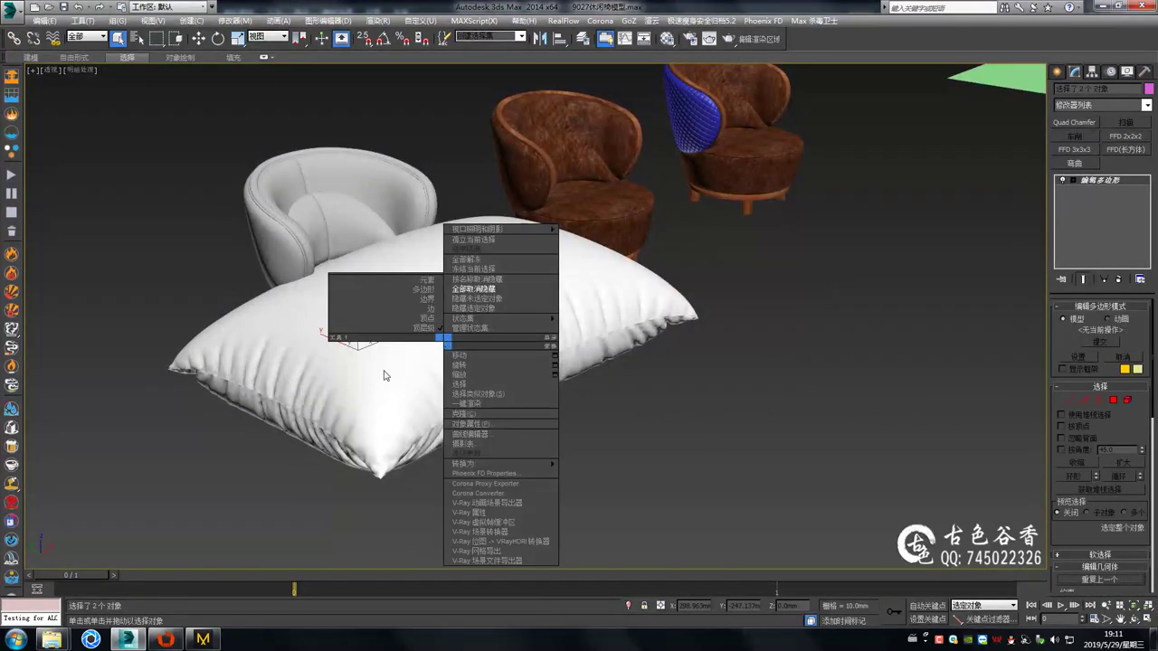
click(597, 474)
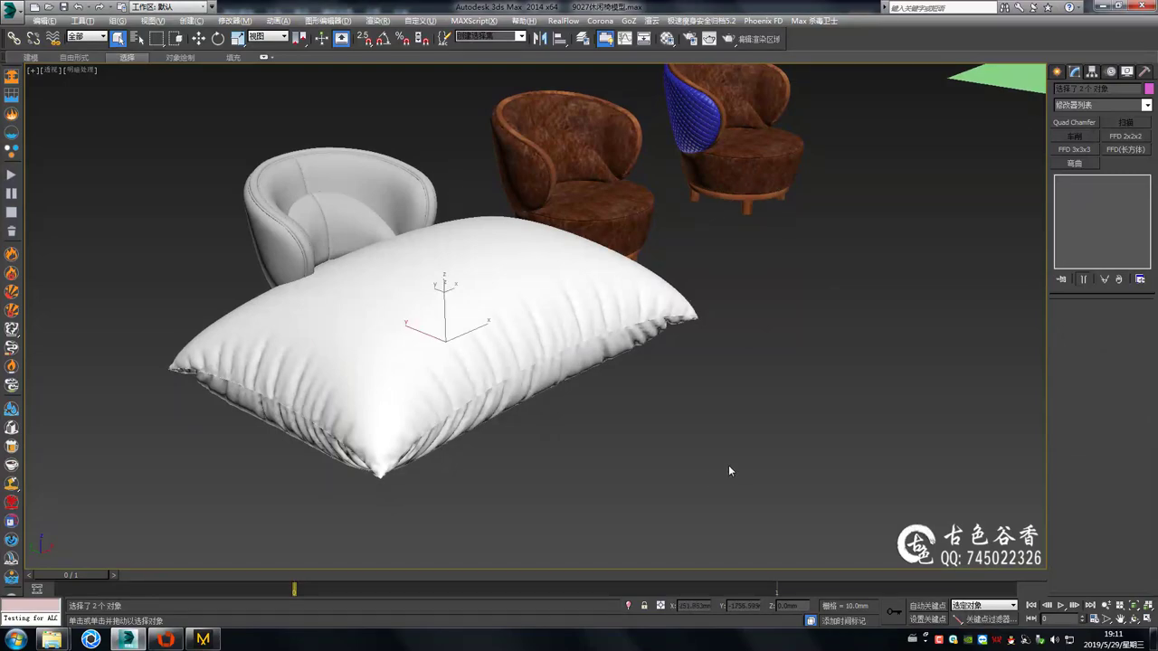
Turn on edged faces and move the middle chair further back
alt+middle_drag(728, 465, 633, 425)
click(1092, 71)
mouse_move(569, 393)
middle_down()
mouse_move(397, 283)
mouse_move(452, 336)
middle_up()
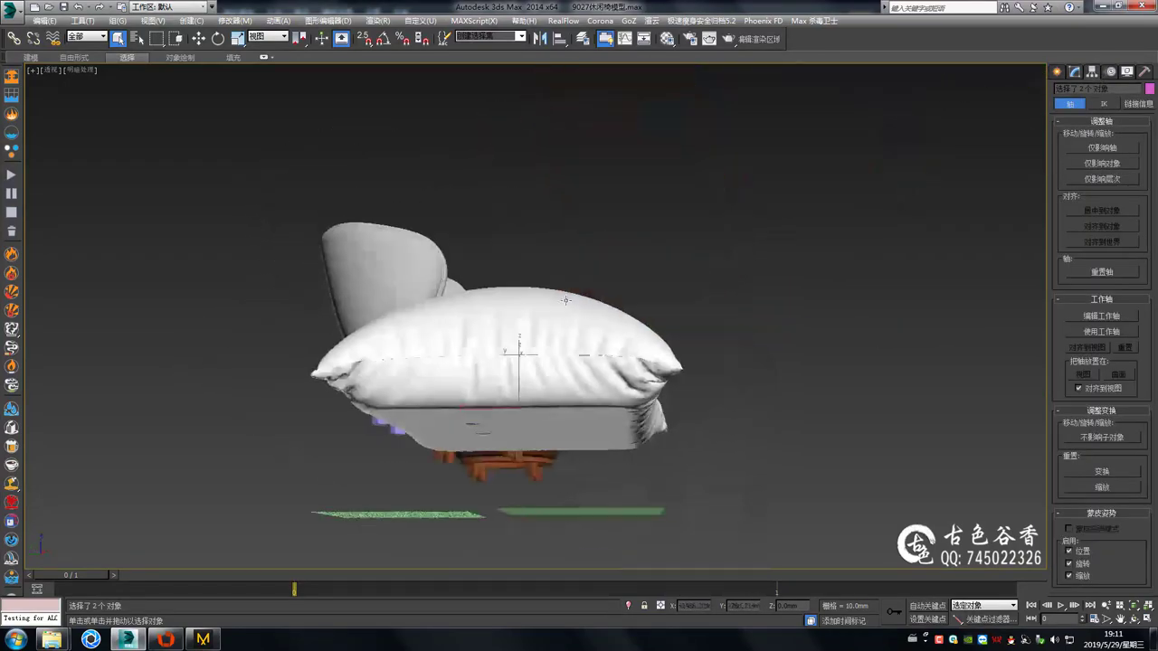
key(F4)
scroll(452, 337, down, 3)
scroll(453, 337, up, 3)
key(w)
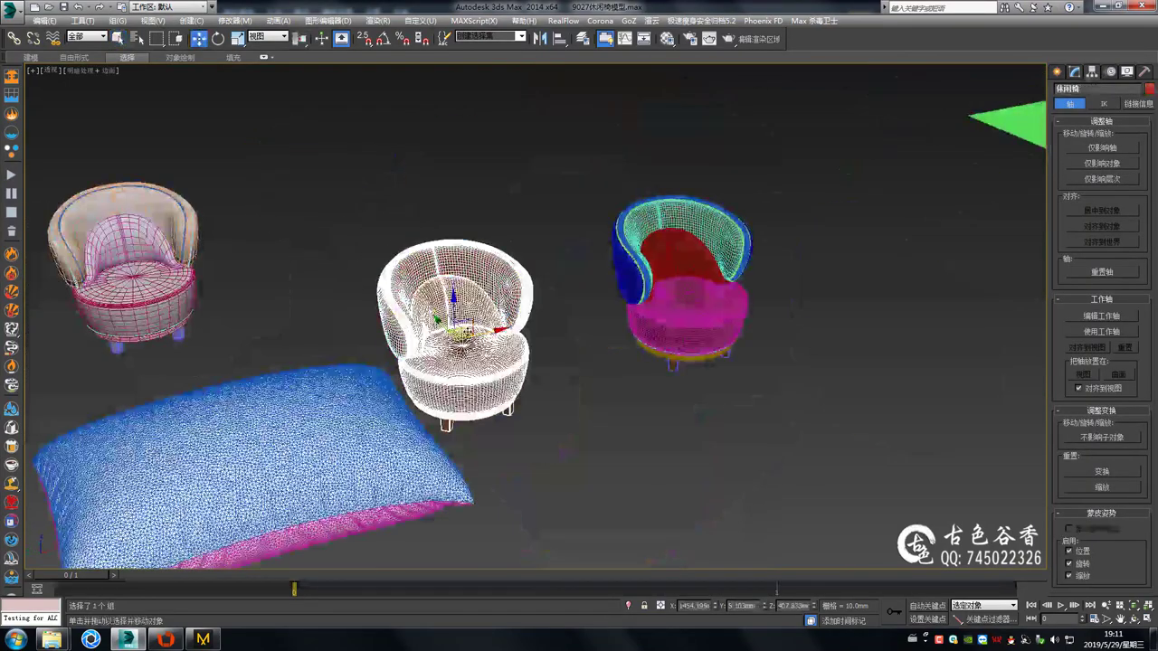
drag(452, 337, 492, 155)
drag(584, 316, 236, 172)
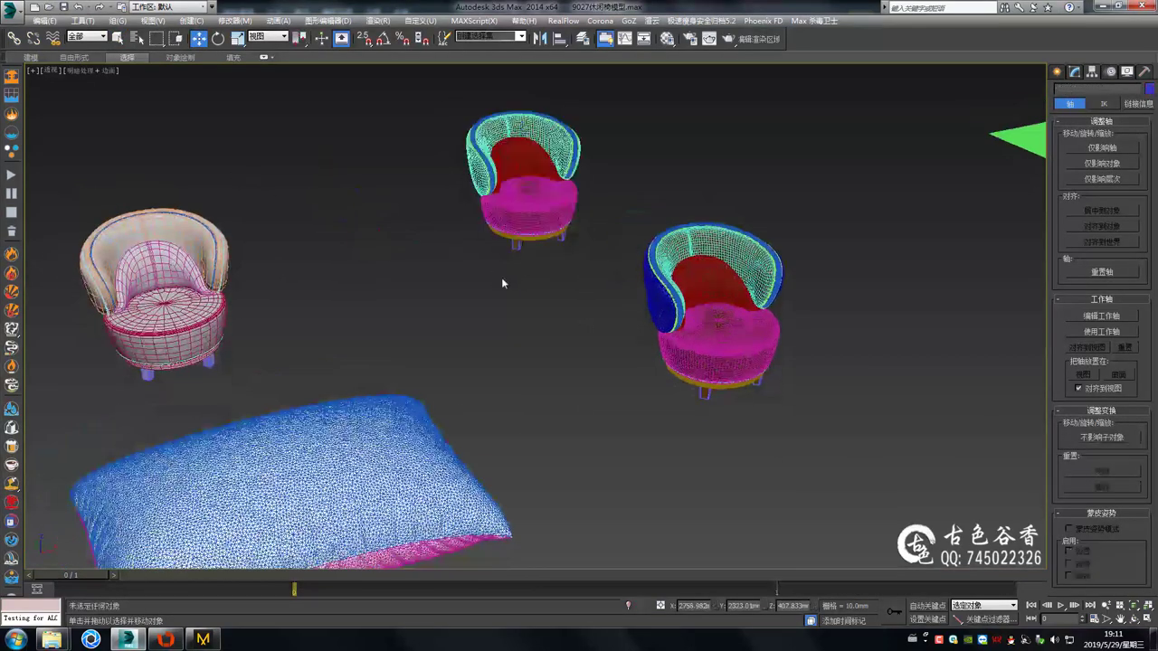
Delete the plain untextured chair, leaving the pillow beside the remaining chairs
scroll(532, 291, up, 2)
scroll(374, 258, down, 2)
click(375, 258)
key(Delete)
scroll(374, 263, down, 2)
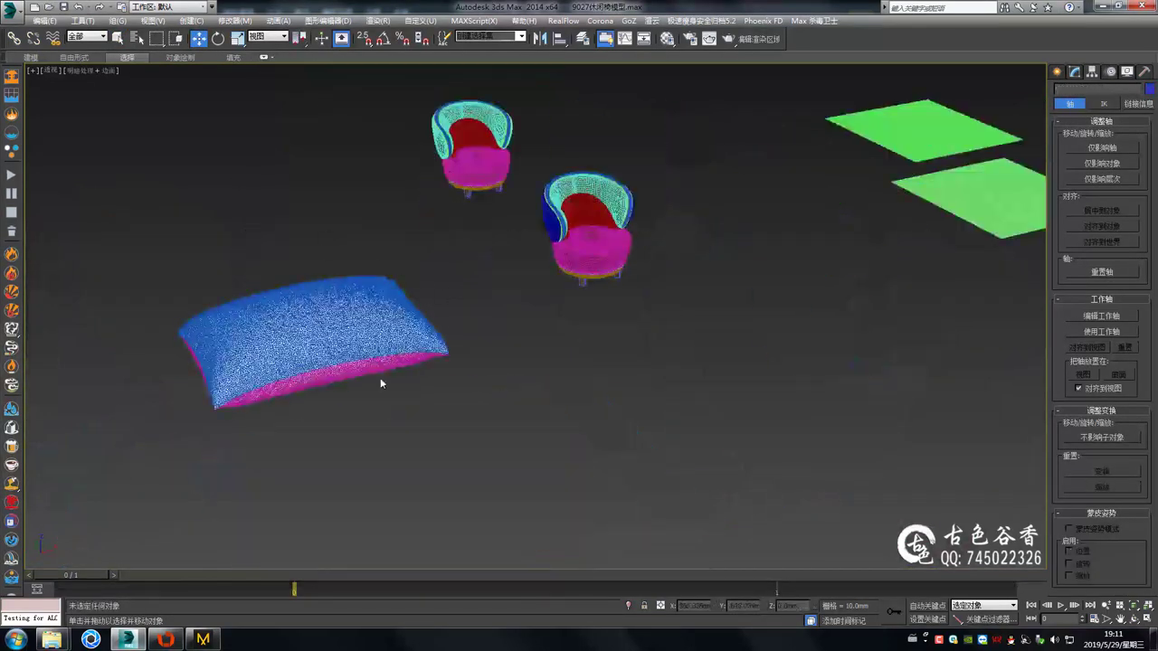
click(380, 377)
scroll(380, 378, up, 3)
alt+middle_drag(98, 160, 285, 238)
key(q)
click(285, 238)
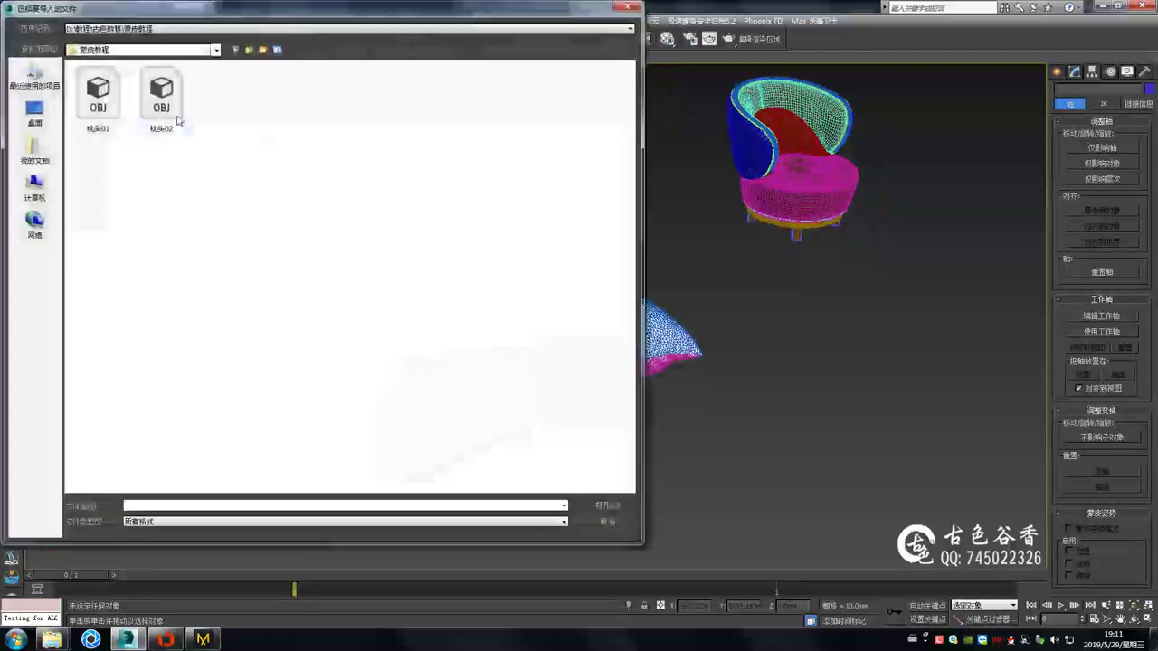
Import the flat pattern panels OBJ, accepting the duplicate-name prompt
click(176, 103)
click(594, 498)
click(501, 512)
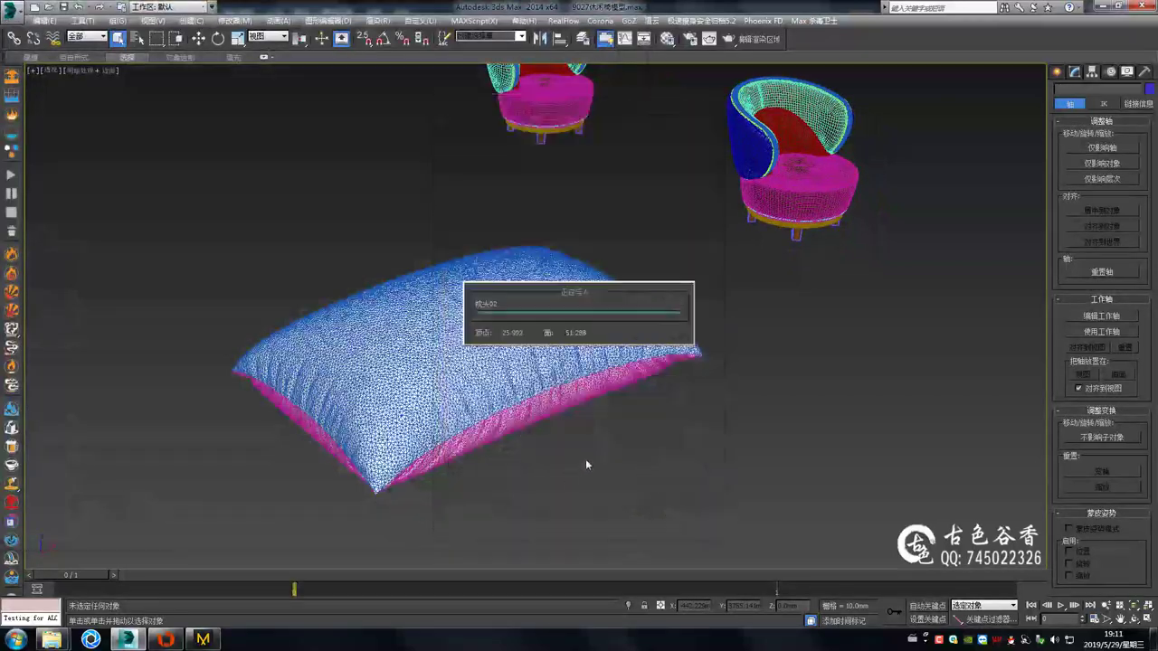
click(647, 344)
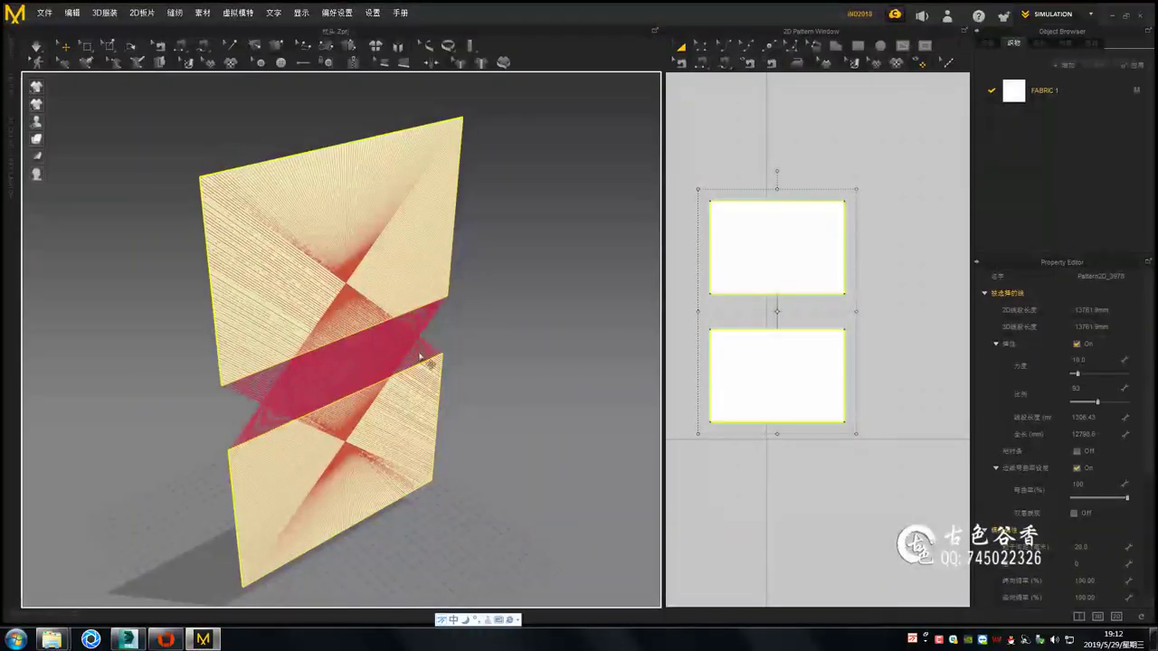
right_drag(419, 358, 473, 333)
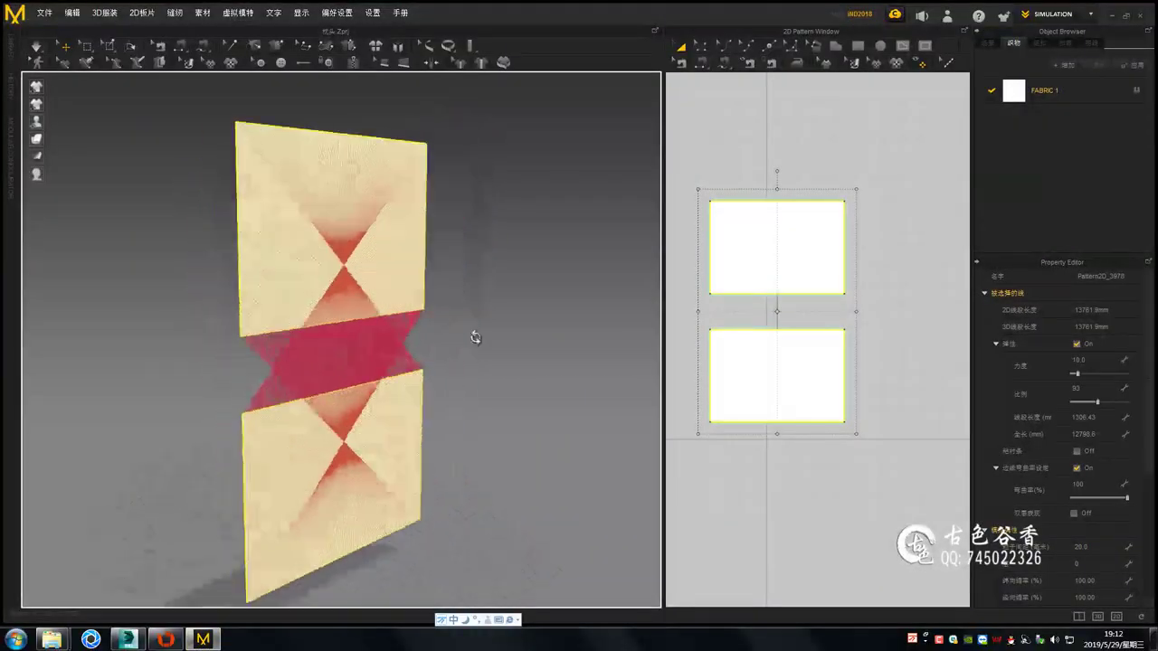
Change the pillow's object colour to pink
click(127, 639)
scroll(513, 444, down, 2)
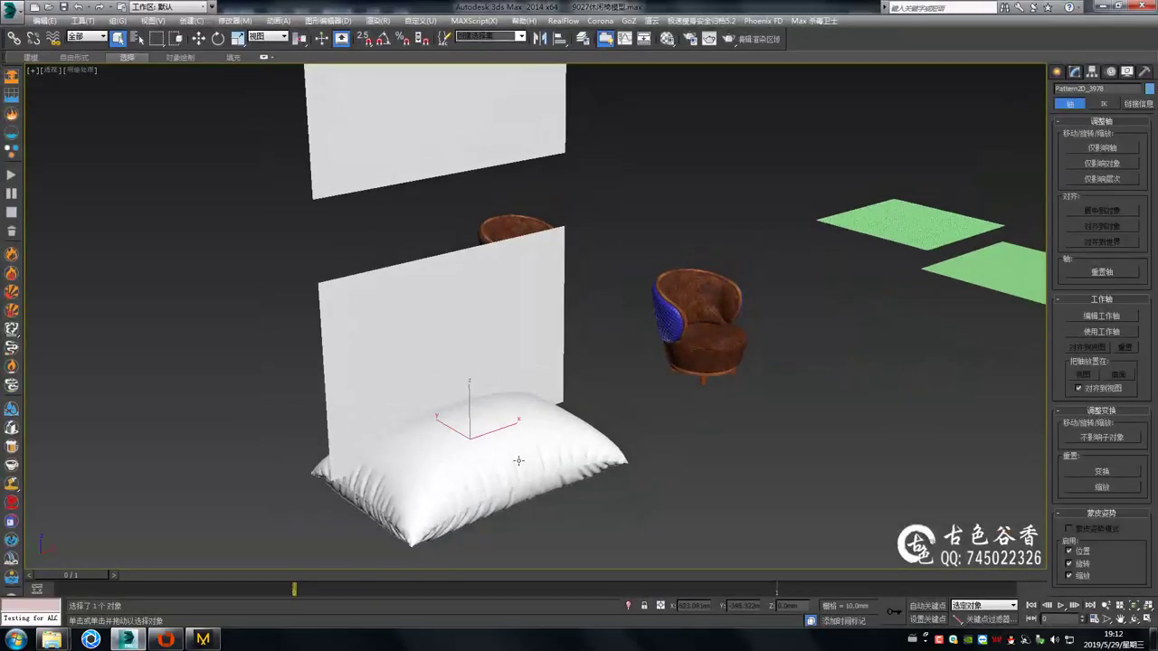
click(1149, 89)
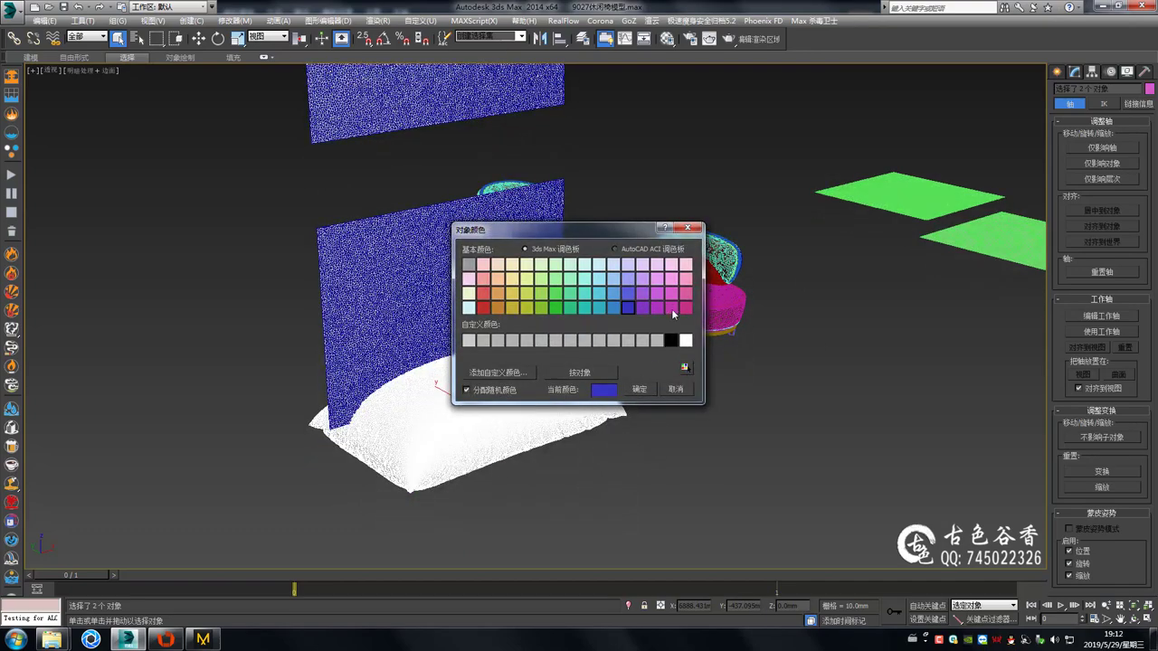
click(639, 389)
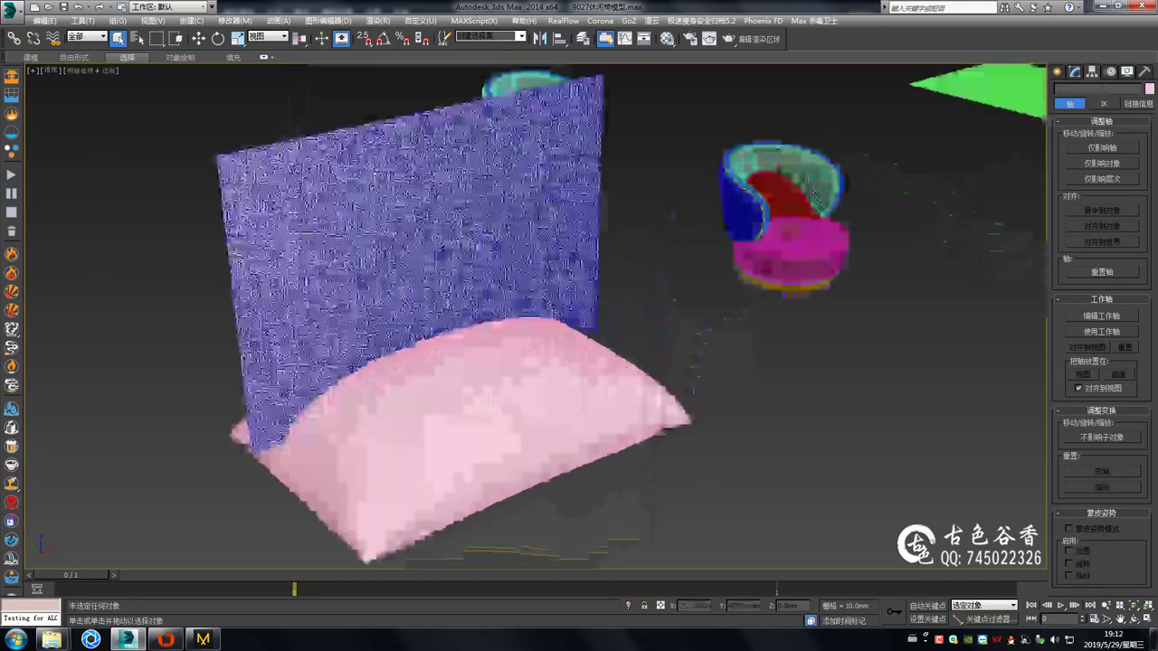
alt+middle_drag(472, 378, 461, 223)
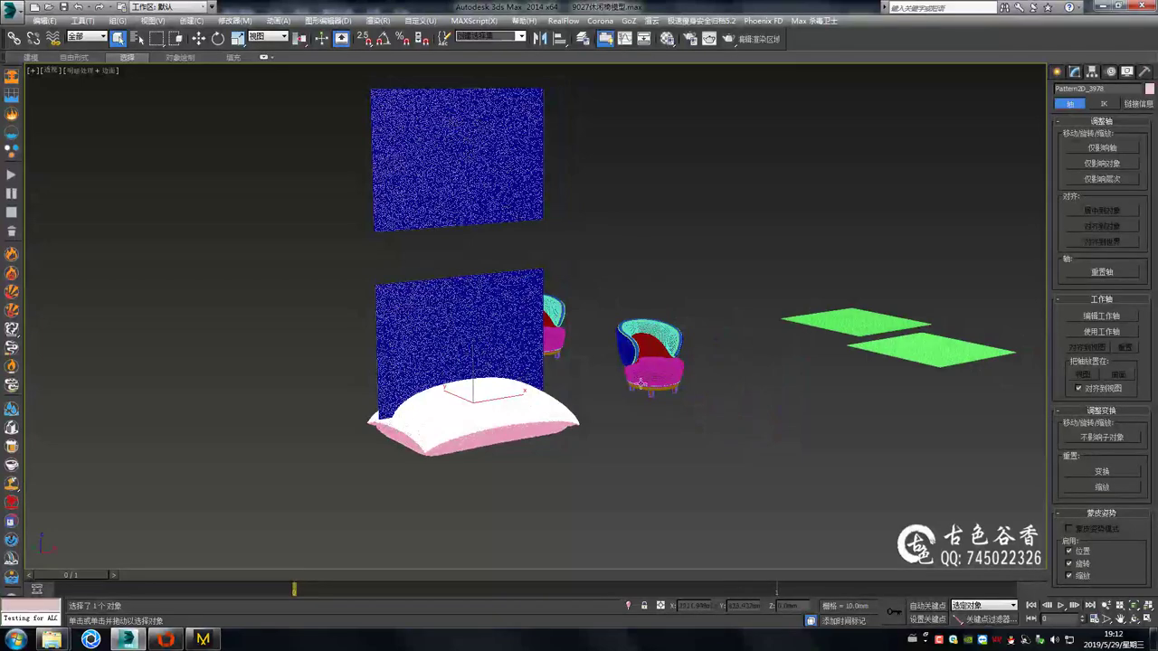
Add a Morpher modifier to the first pillow half
click(1075, 71)
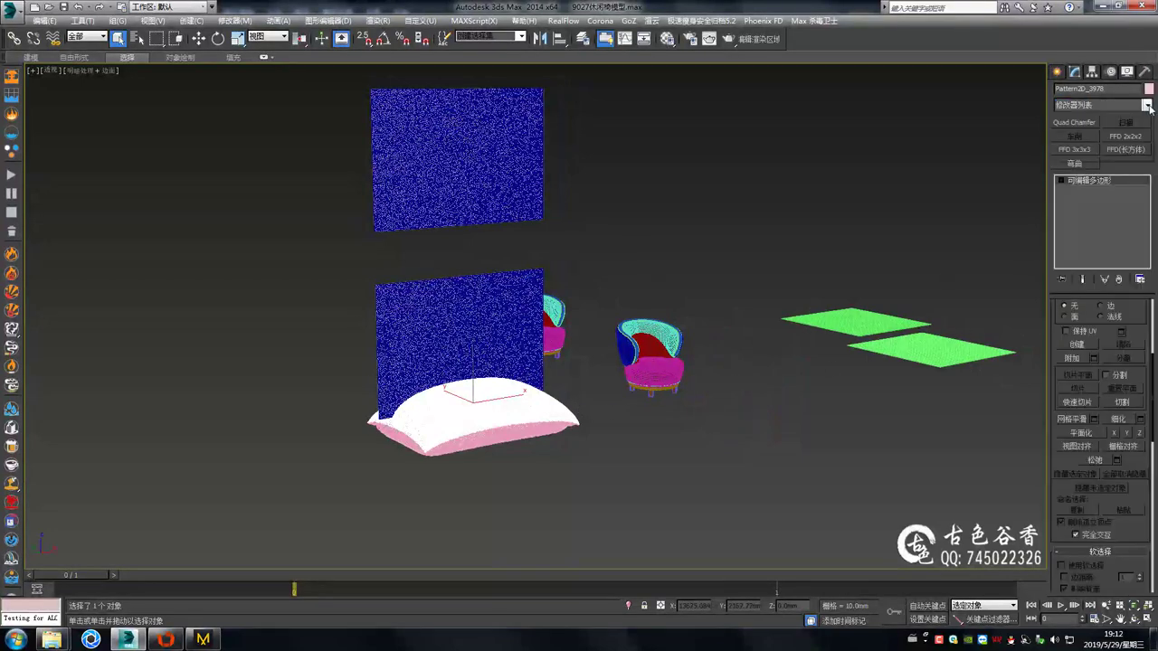
click(1146, 105)
scroll(1098, 399, down, 3)
click(1089, 387)
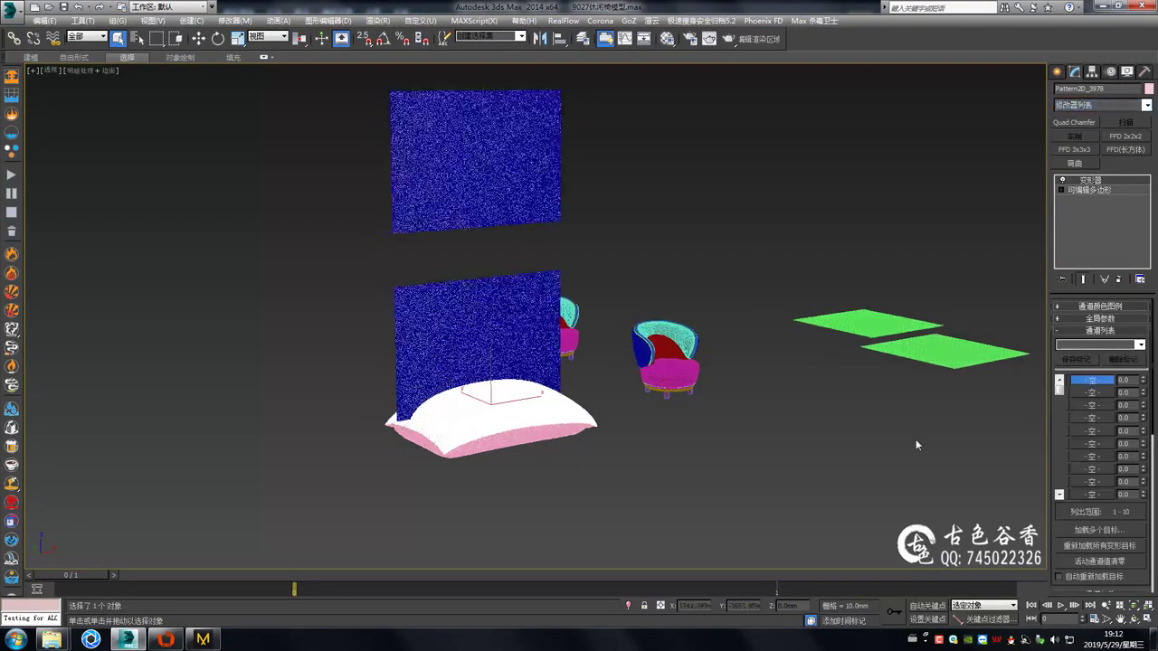
scroll(527, 406, up, 3)
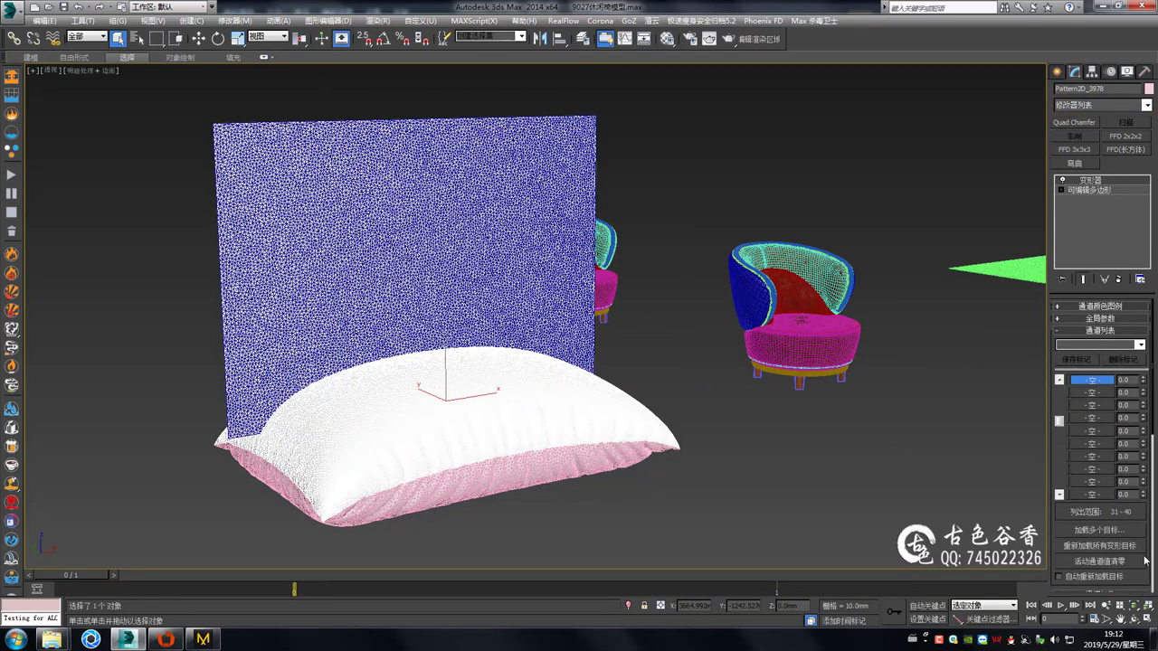
scroll(1146, 561, down, 5)
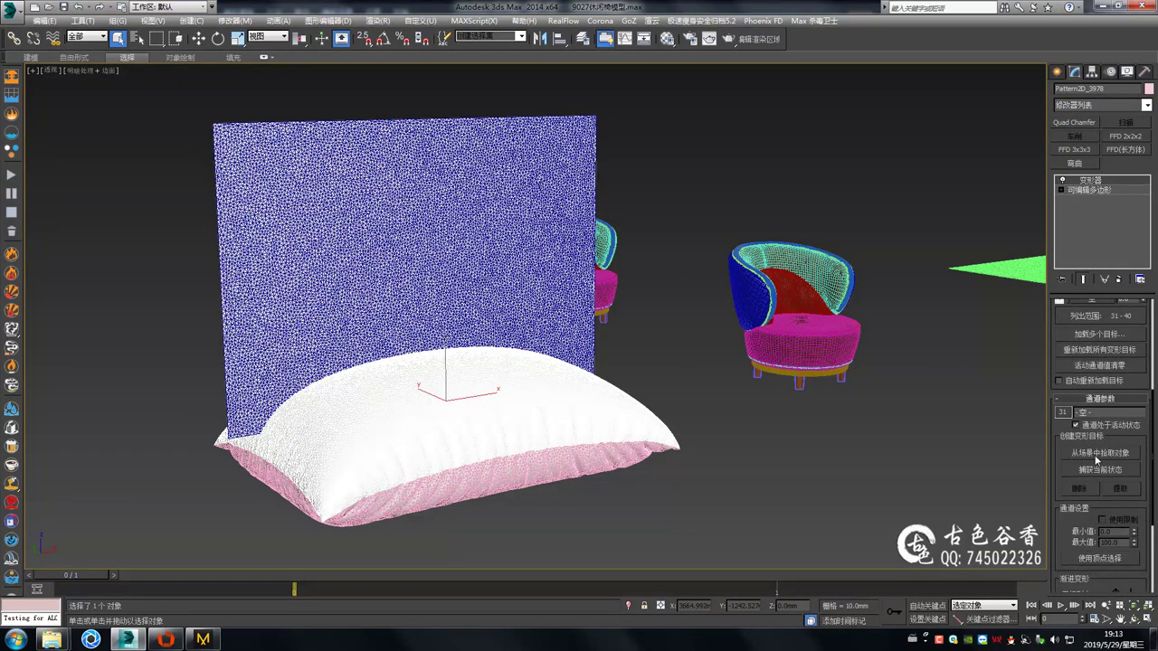
scroll(1097, 460, up, 5)
scroll(1103, 391, up, 2)
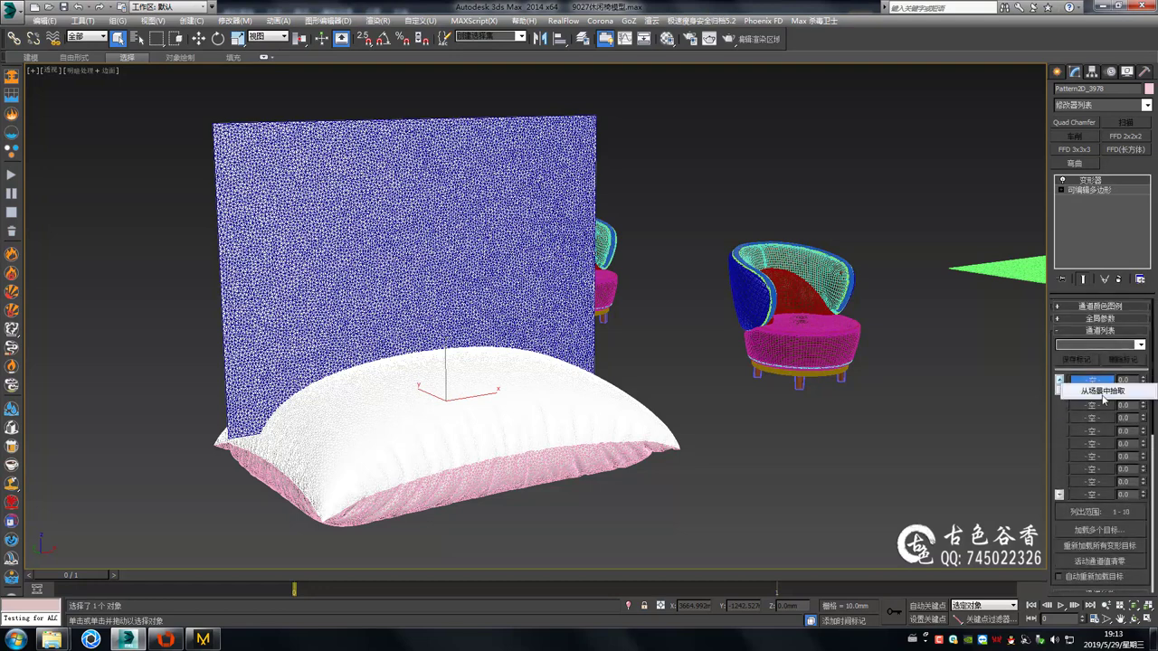
Pick the upright back panel as the morph target, then delete it
click(1103, 392)
scroll(353, 292, down, 3)
scroll(385, 297, down, 3)
mouse_move(383, 332)
middle_down()
mouse_move(403, 337)
mouse_move(349, 268)
middle_up()
scroll(347, 242, up, 2)
scroll(304, 316, up, 2)
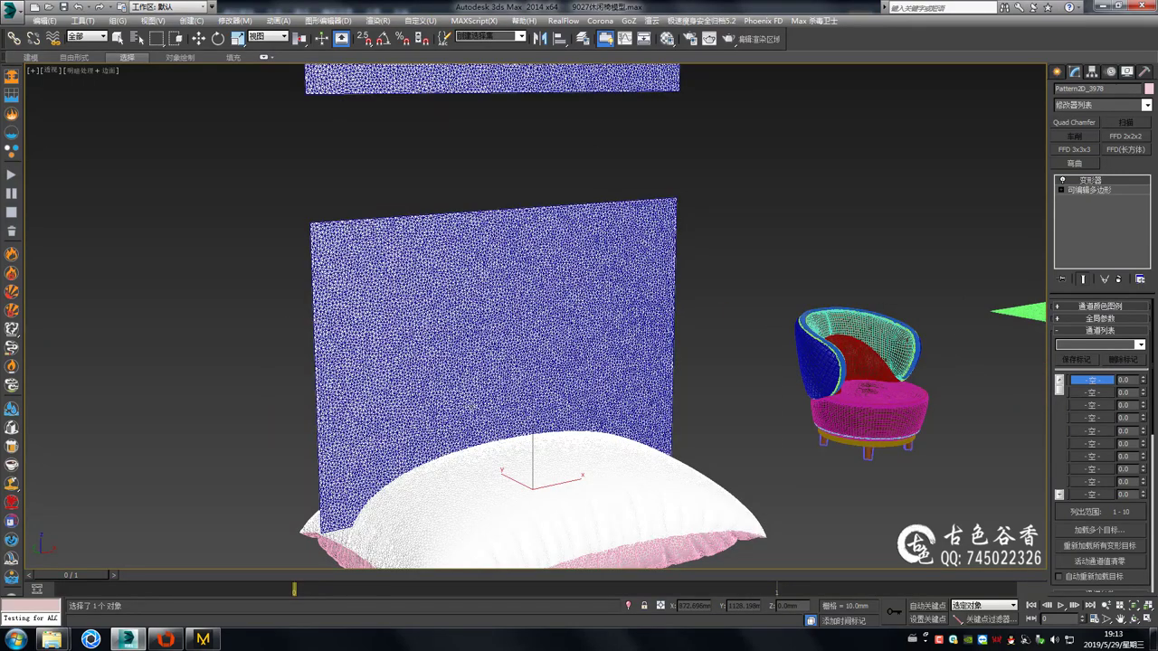
scroll(408, 227, down, 2)
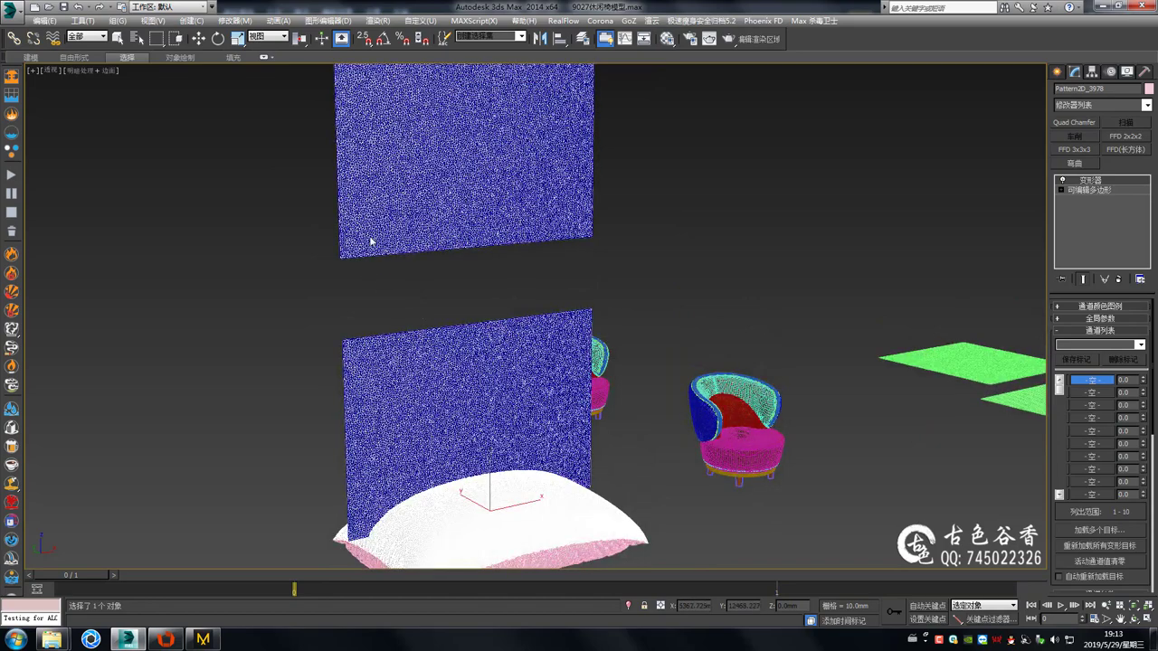
middle_drag(371, 242, 362, 135)
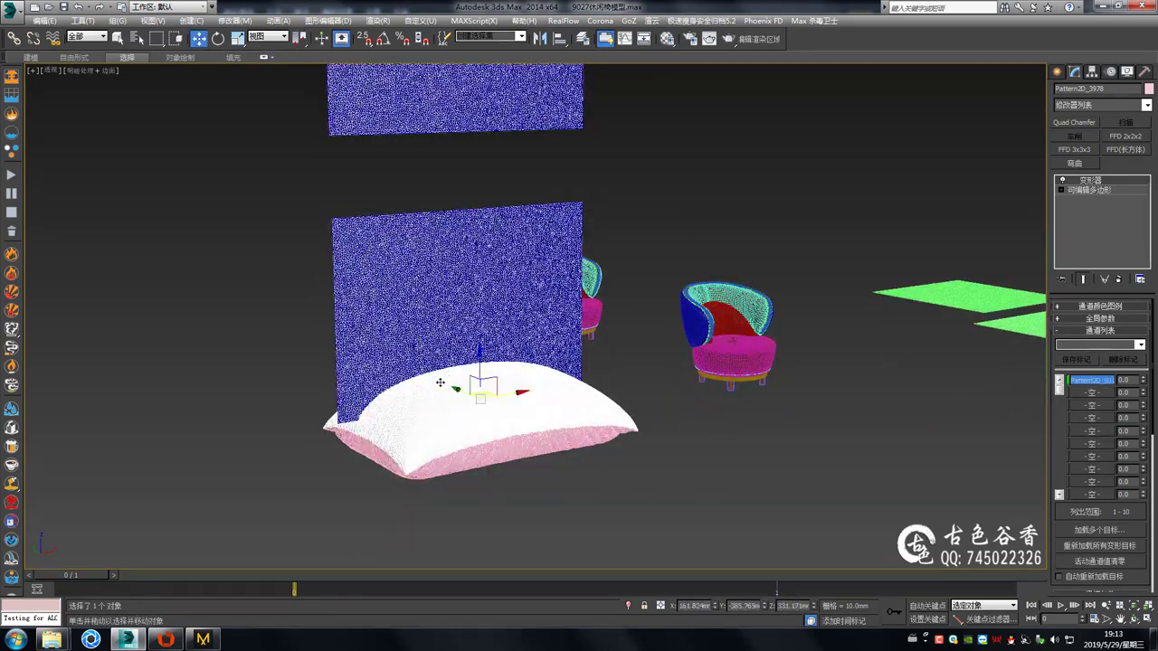
middle_drag(607, 418, 576, 445)
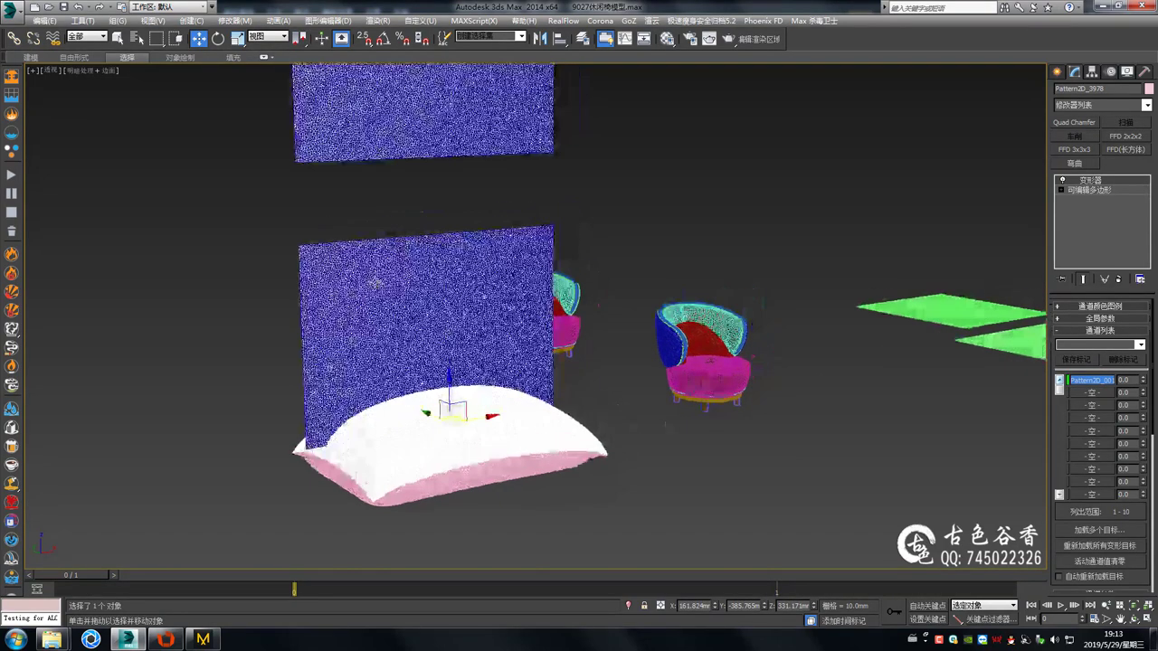
click(399, 290)
key(Delete)
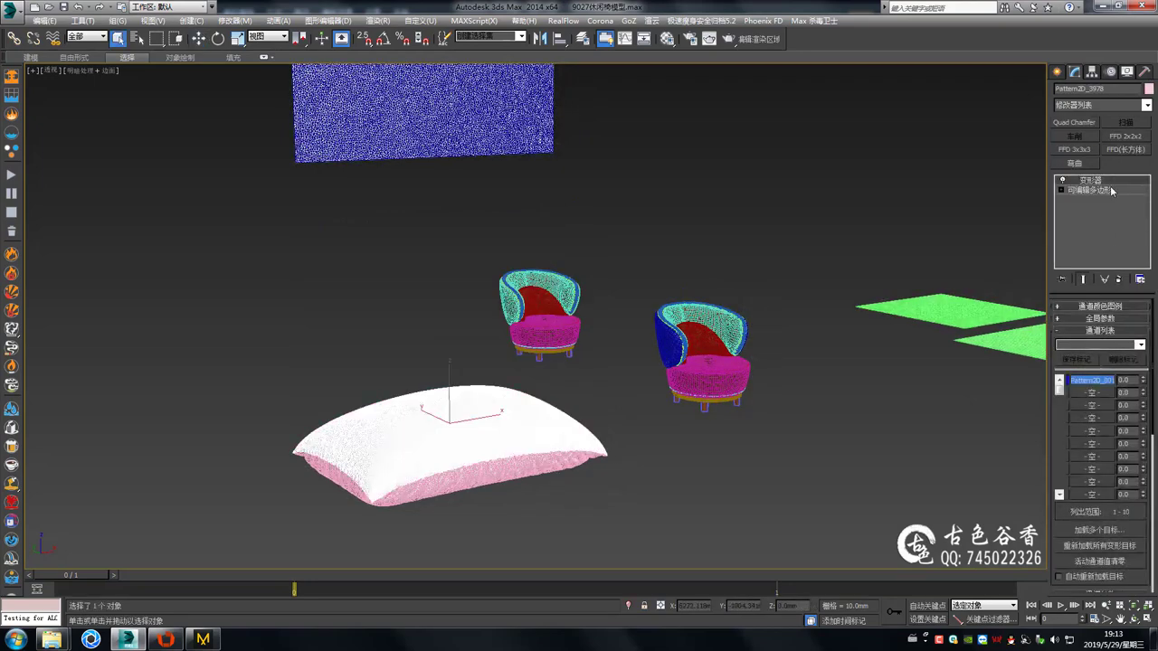
Set the morph channel to 100 and add a Morpher to the other pillow half
drag(1145, 384, 1145, 344)
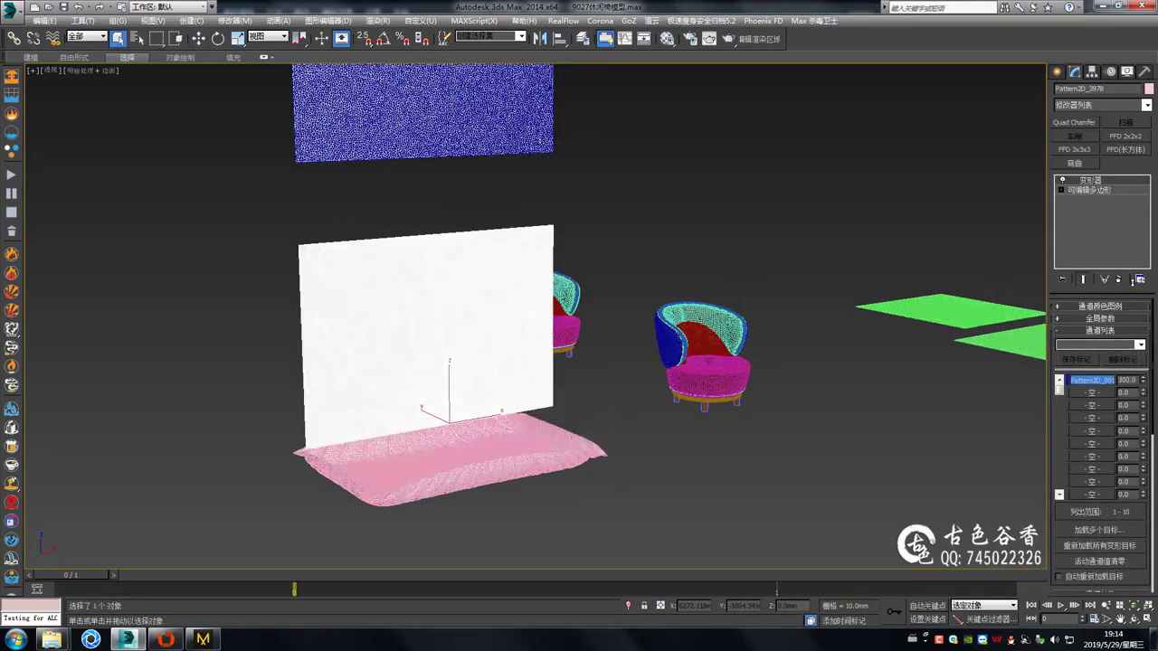
middle_drag(510, 451, 507, 463)
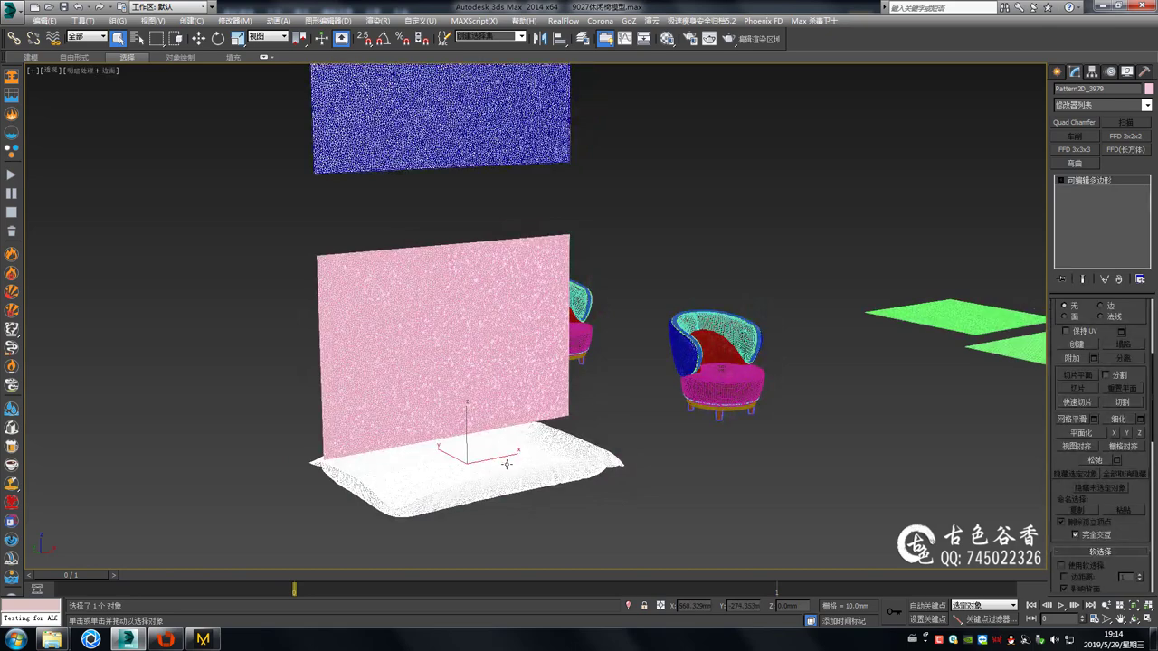
key(m)
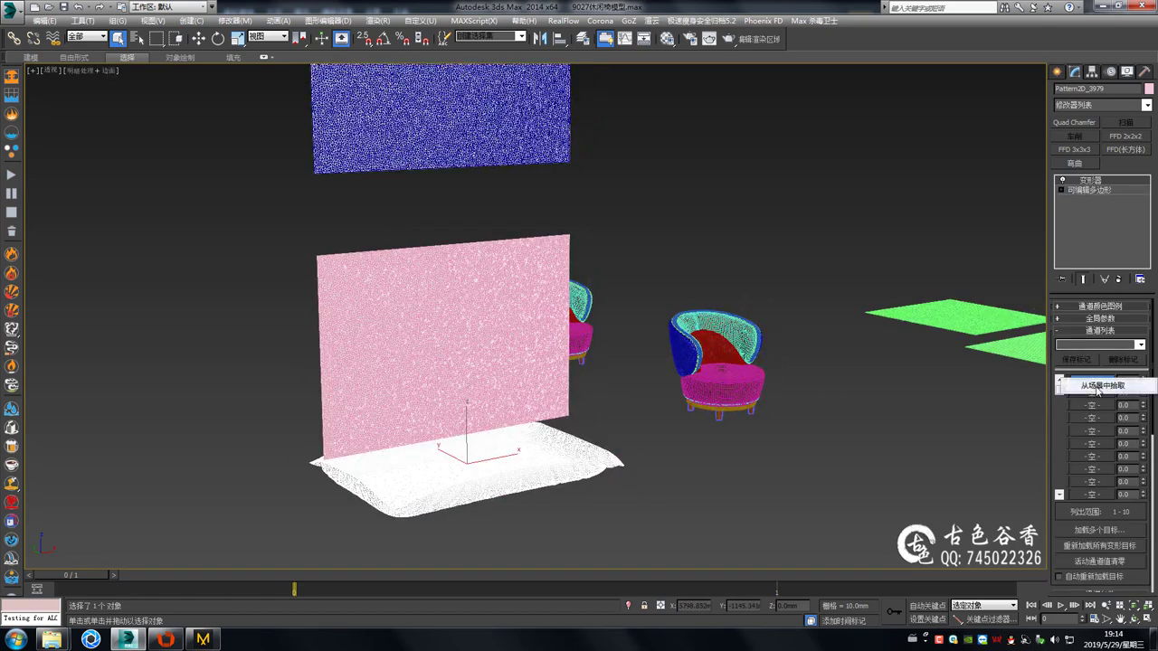
scroll(514, 171, down, 3)
Load the upper flat panel as the second morph target, delete it, and turn off edged faces
click(510, 150)
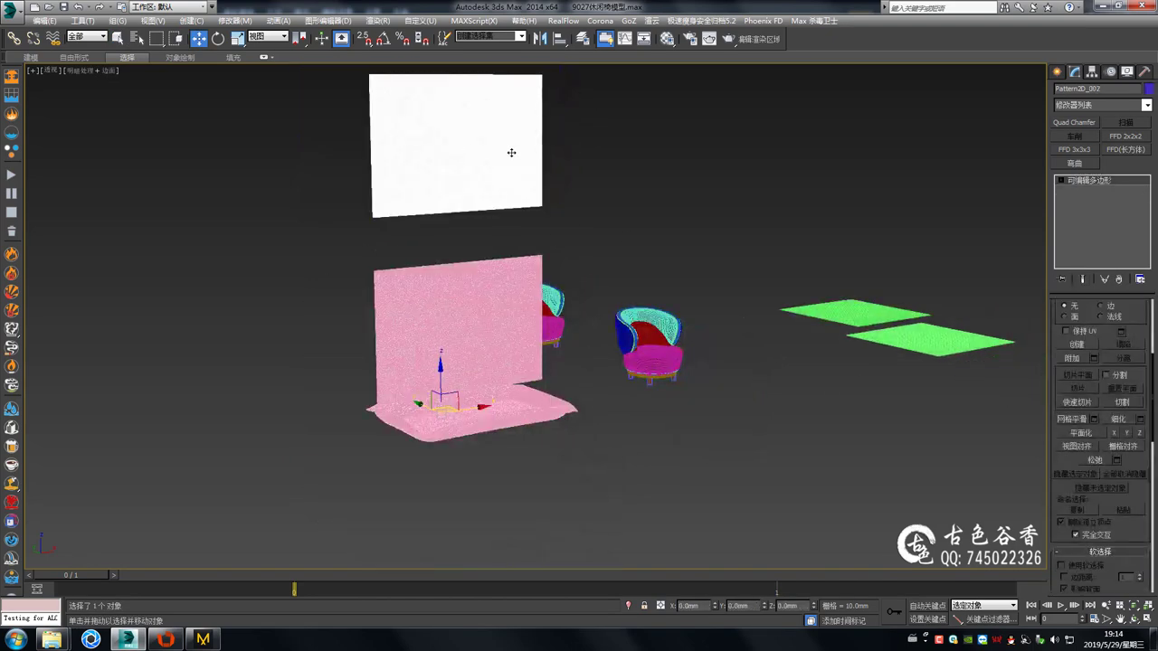
key(Delete)
key(F4)
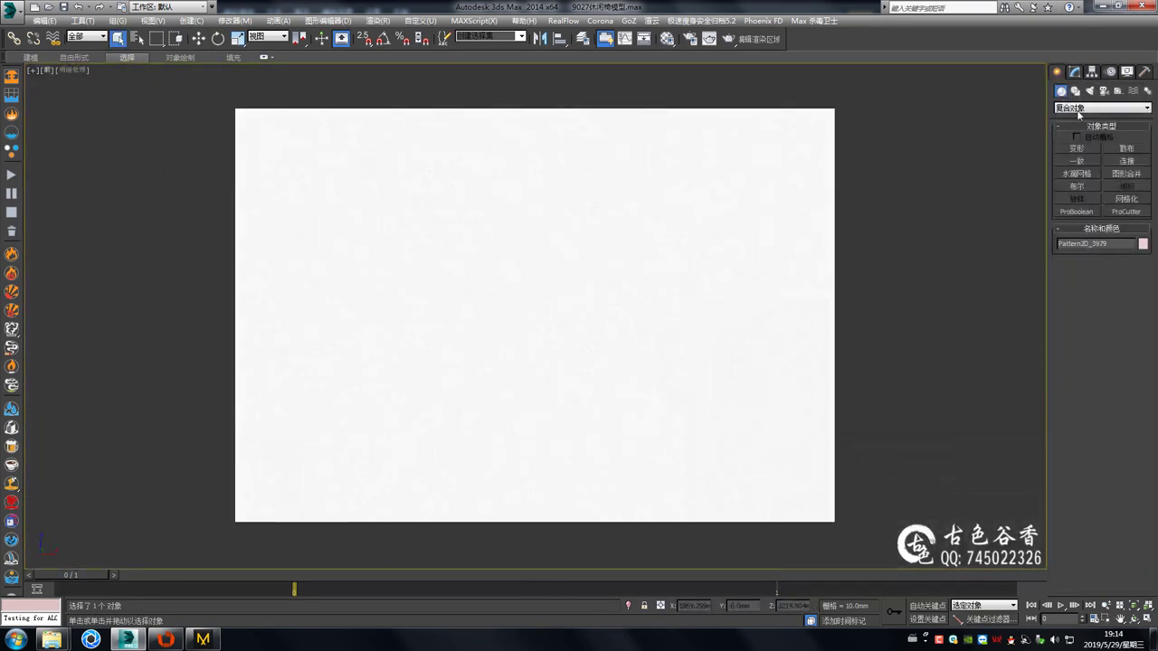
Draw a plane over the flat white panel with 53×71 segments
click(1079, 108)
click(1081, 119)
drag(228, 107, 838, 526)
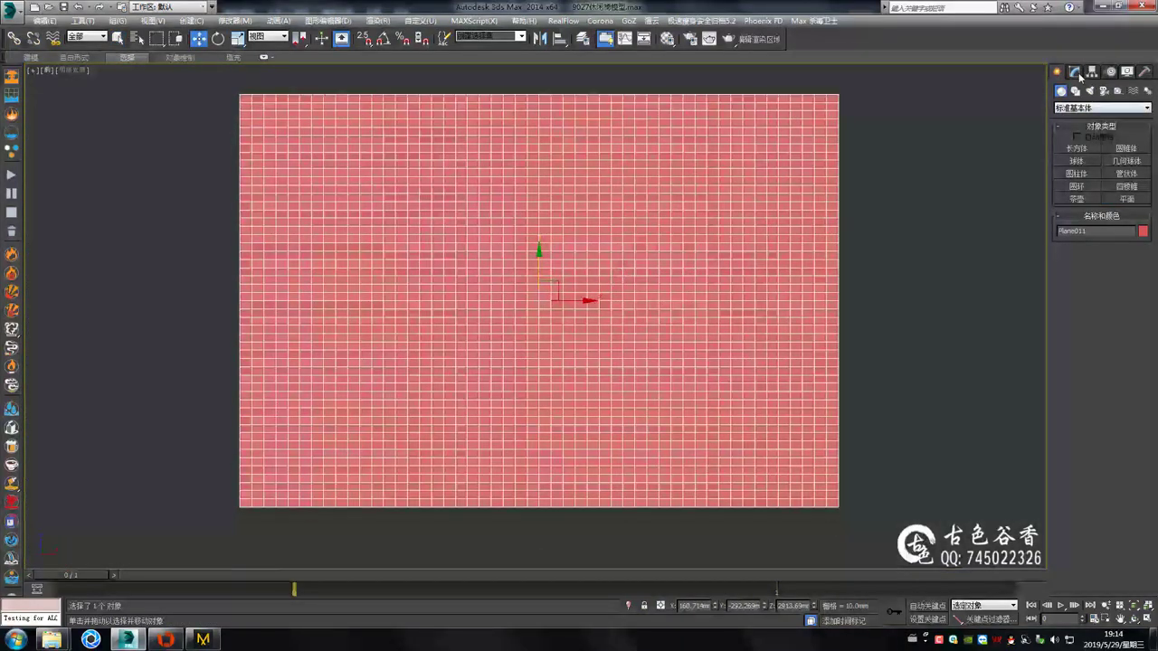
middle_drag(739, 301, 716, 290)
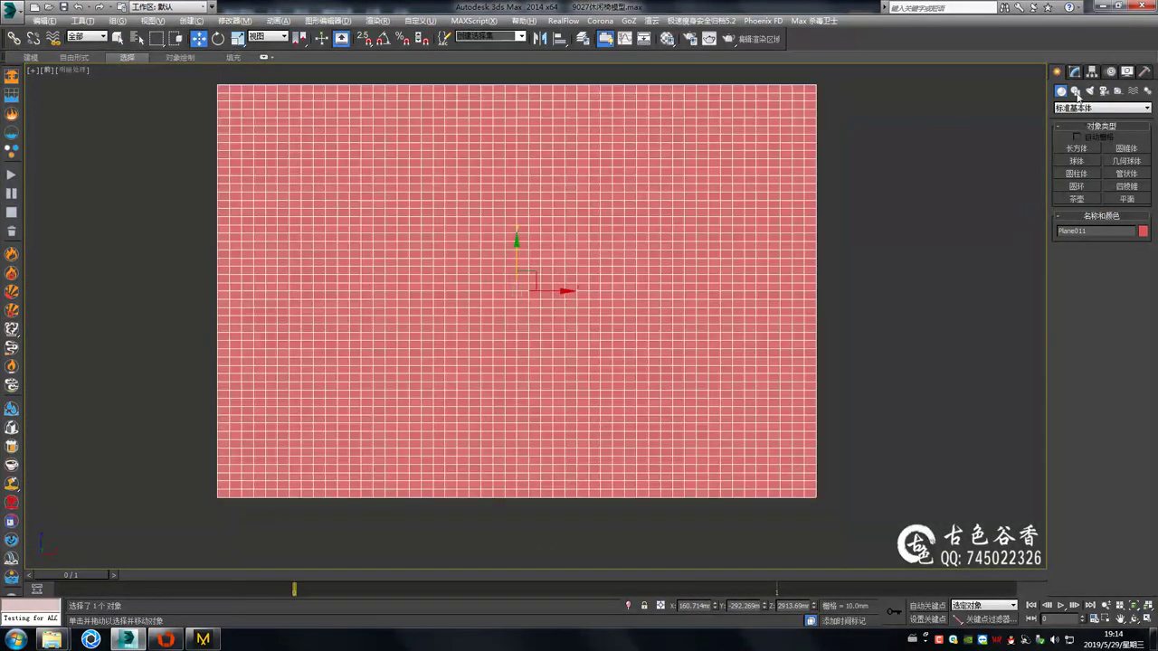
click(1074, 71)
scroll(804, 401, up, 10)
drag(1137, 353, 1137, 326)
Move the quad plane beside the white panel
scroll(730, 350, down, 2)
scroll(730, 350, down, 3)
drag(474, 289, 910, 290)
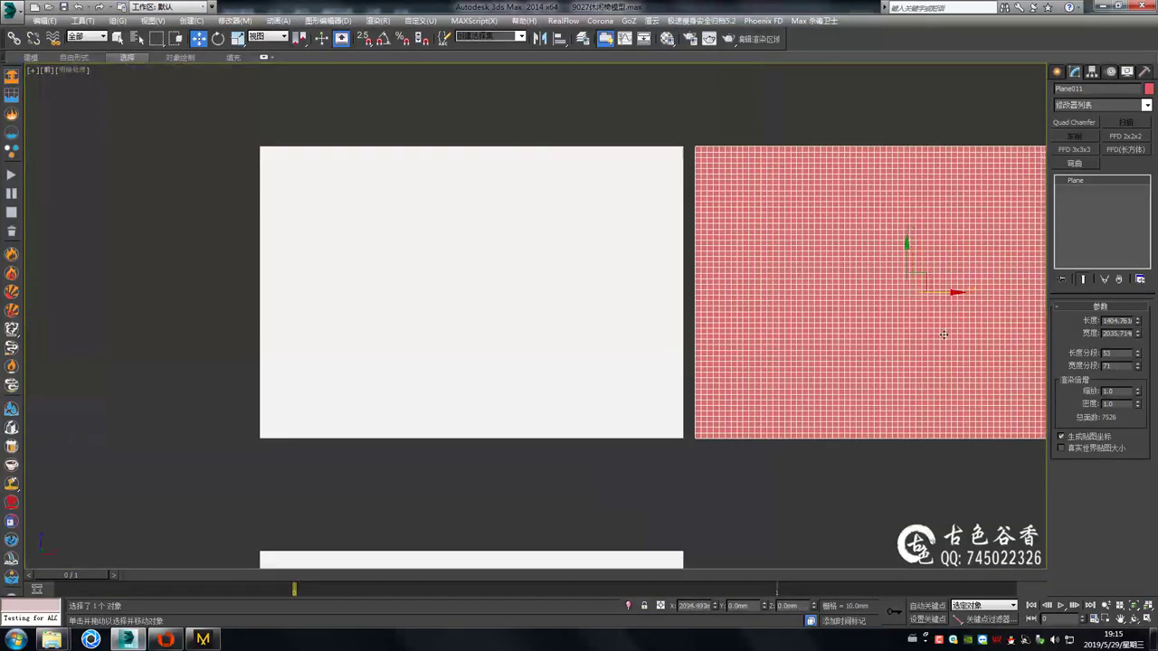
middle_drag(778, 297, 745, 313)
scroll(631, 286, up, 3)
scroll(631, 286, up, 3)
Raise the plane's segments to 72 length by 100 width
key(ctrl+alt+a)
mouse_move(447, 118)
mouse_down()
mouse_move(784, 452)
mouse_move(820, 460)
mouse_up()
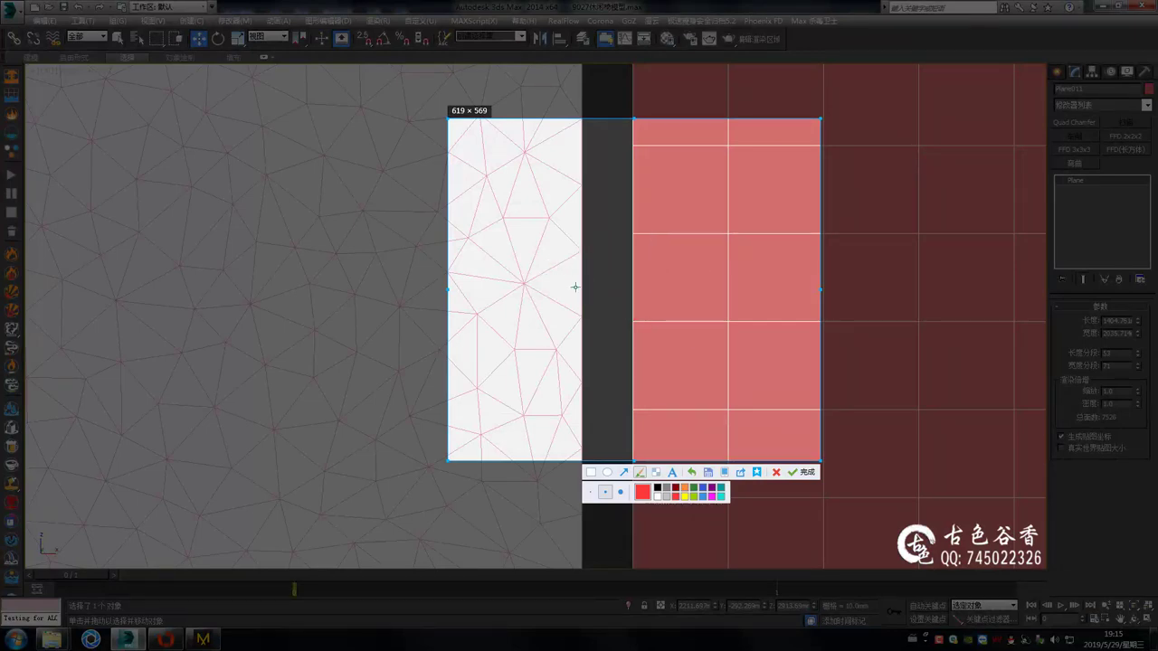
click(775, 472)
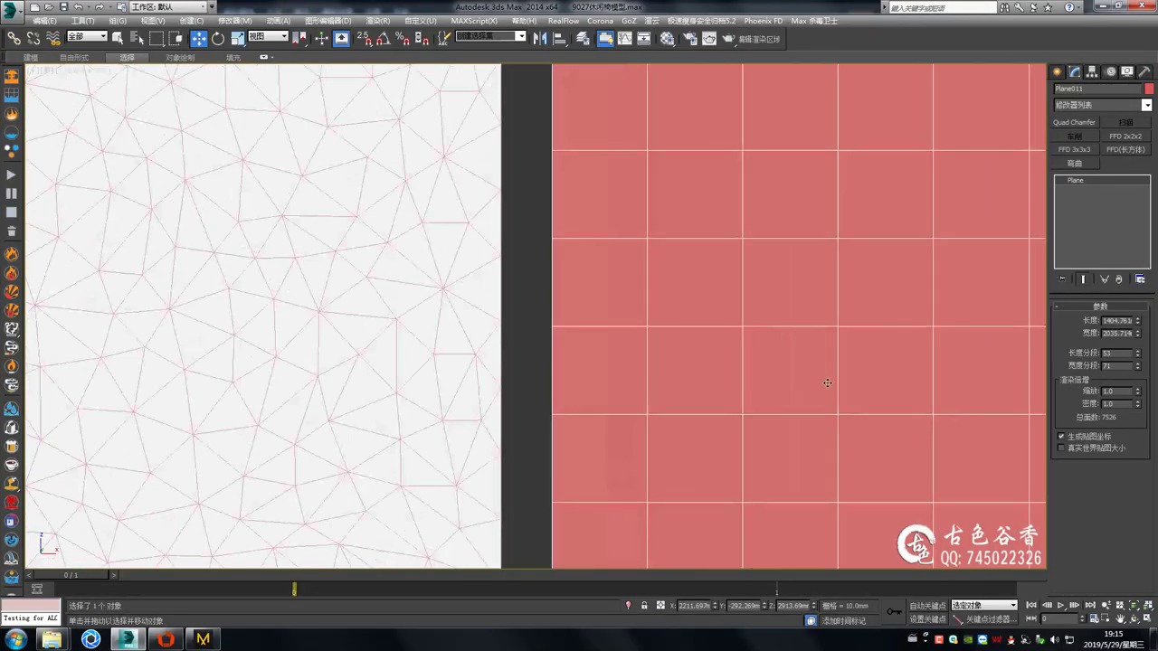
mouse_move(1137, 353)
mouse_down()
mouse_move(1137, 342)
mouse_move(1138, 353)
mouse_up()
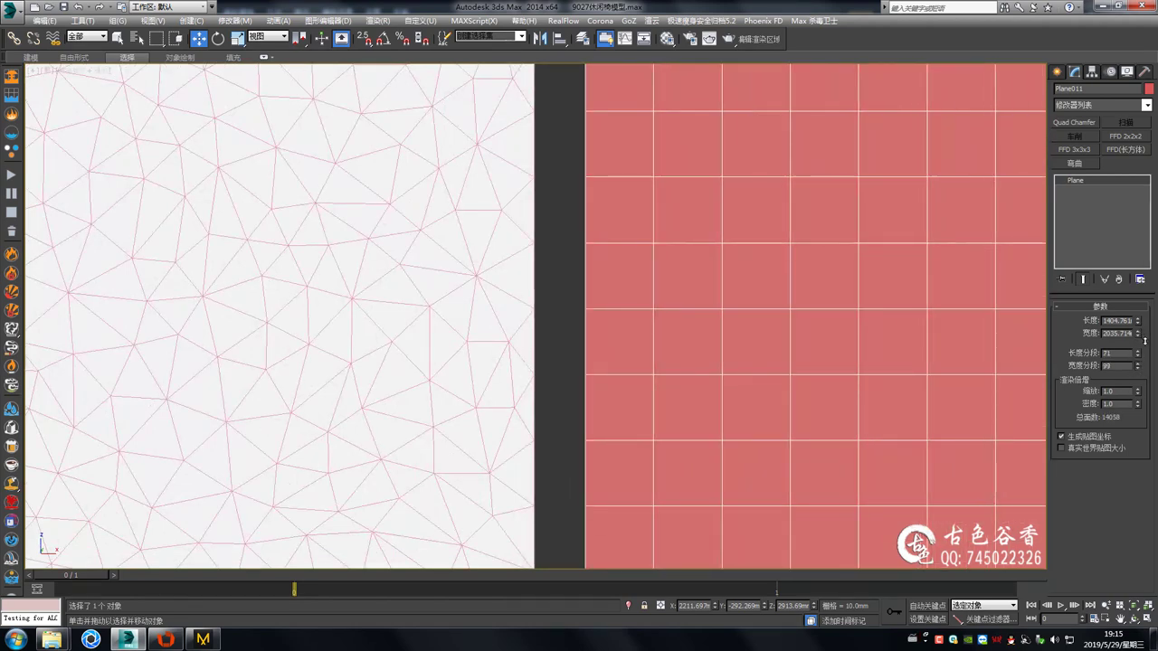
middle_drag(1012, 428, 1022, 408)
click(1138, 350)
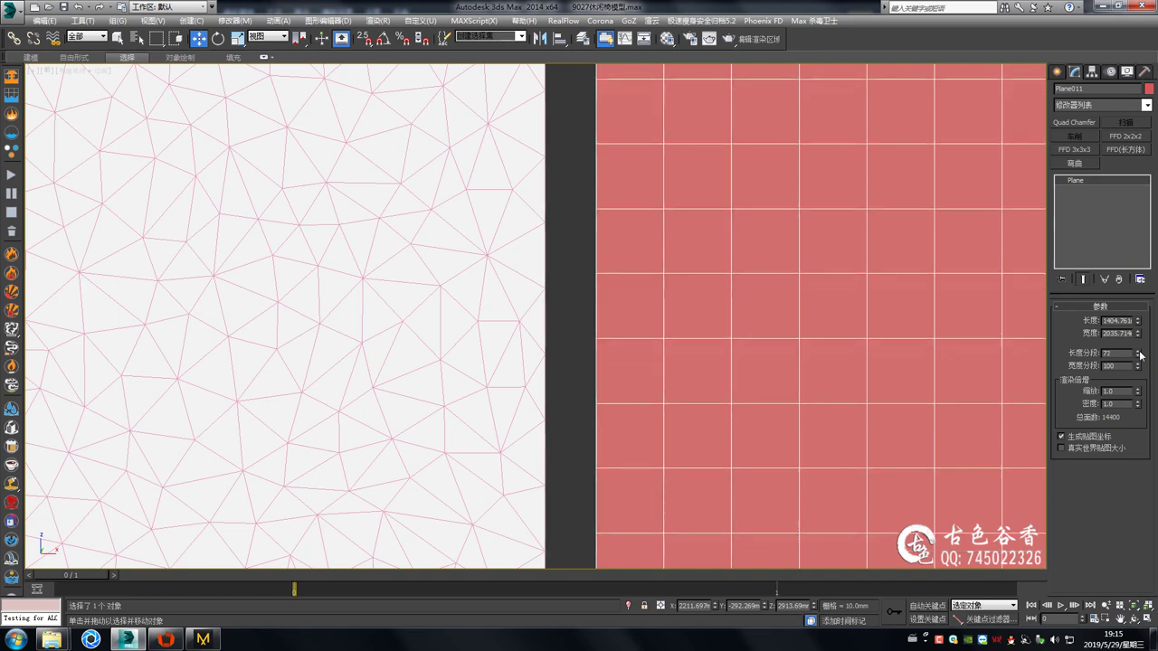
drag(636, 299, 622, 299)
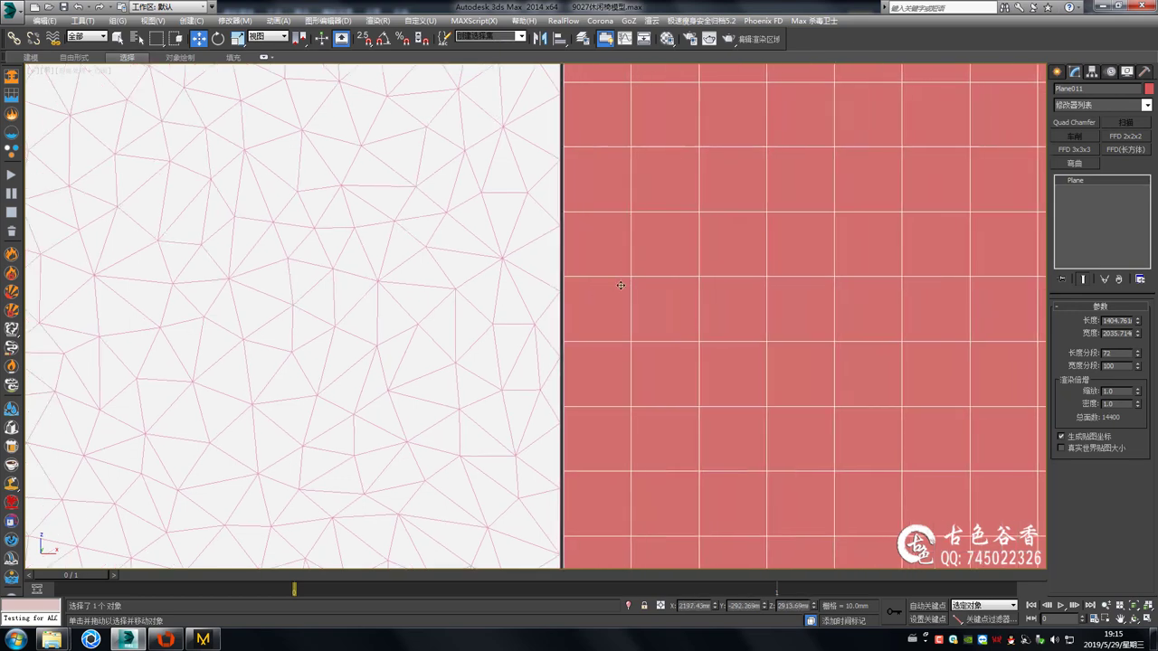
scroll(622, 303, down, 3)
scroll(623, 303, down, 3)
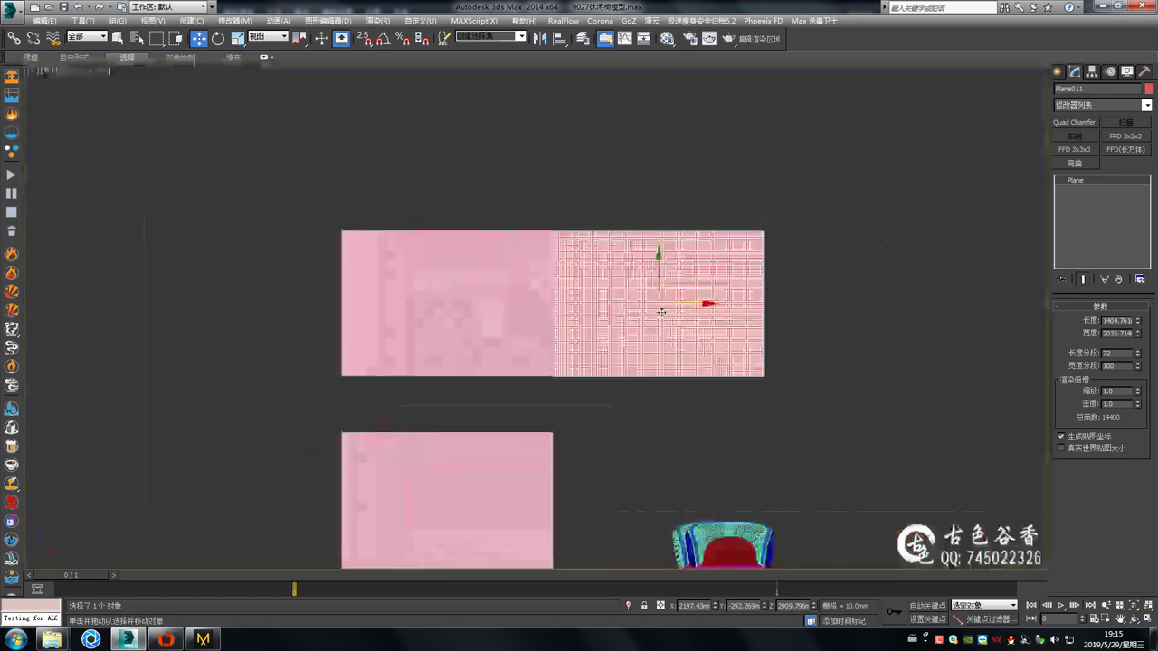
Convert the plane to an editable poly and begin aligning it to the panel
right_click(629, 304)
click(787, 369)
key(alt+a)
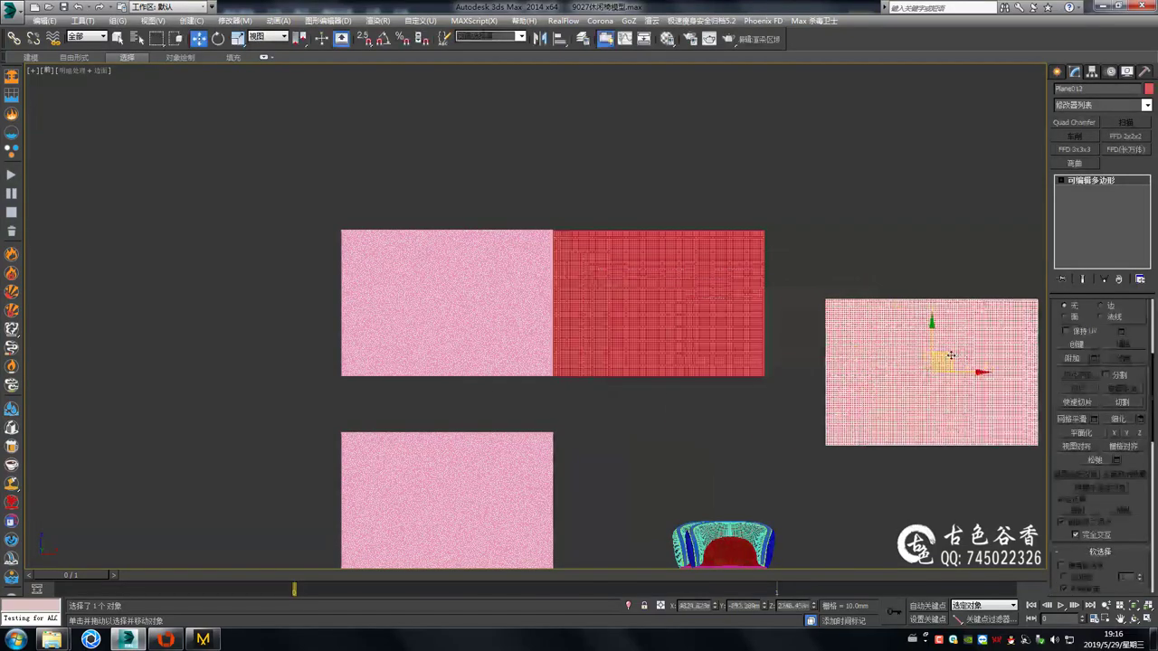
Centre the plane on the pattern panel and maximize the Perspective view on it
click(458, 306)
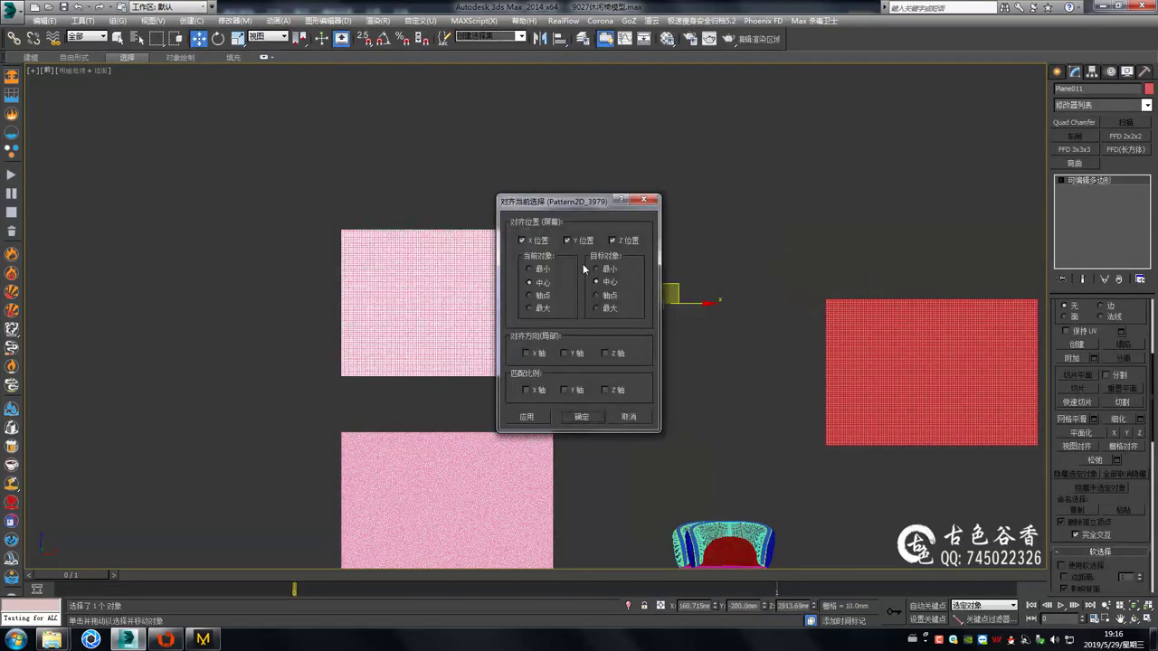
key(alt+w)
key(z)
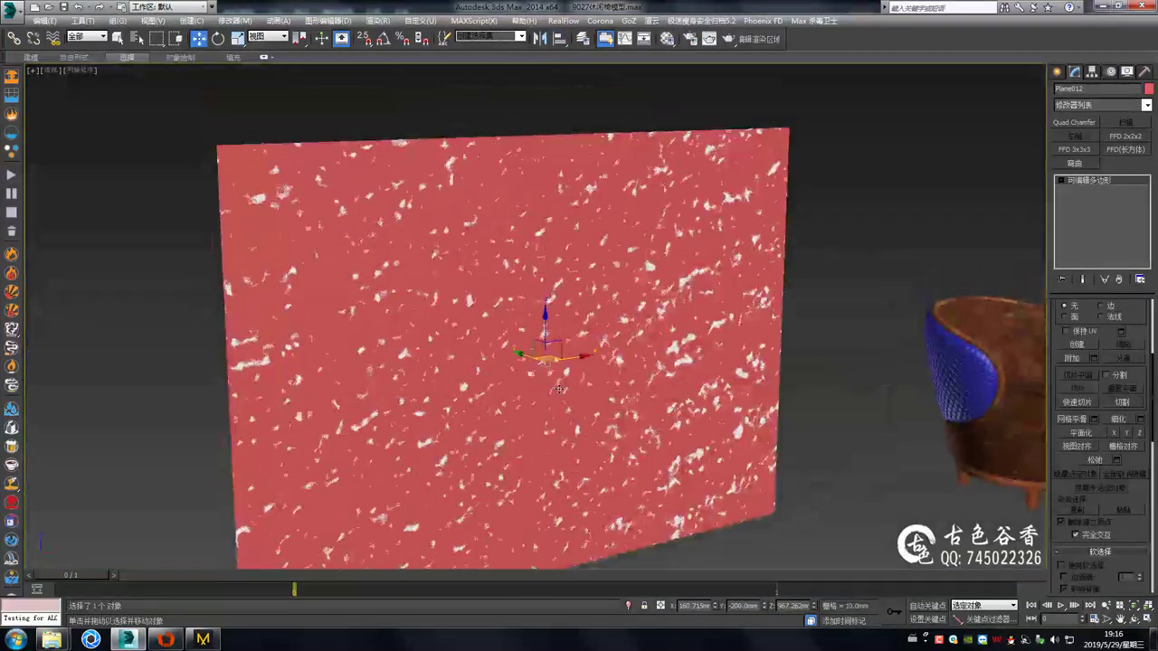
alt+middle_drag(847, 452, 561, 320)
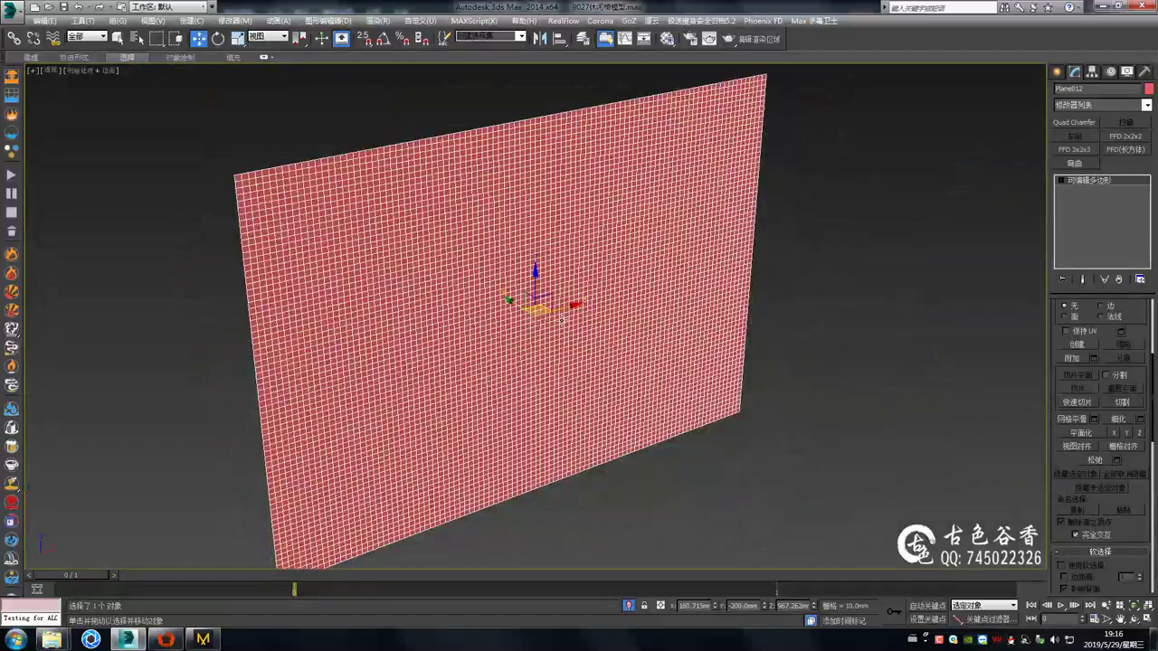
scroll(562, 319, up, 2)
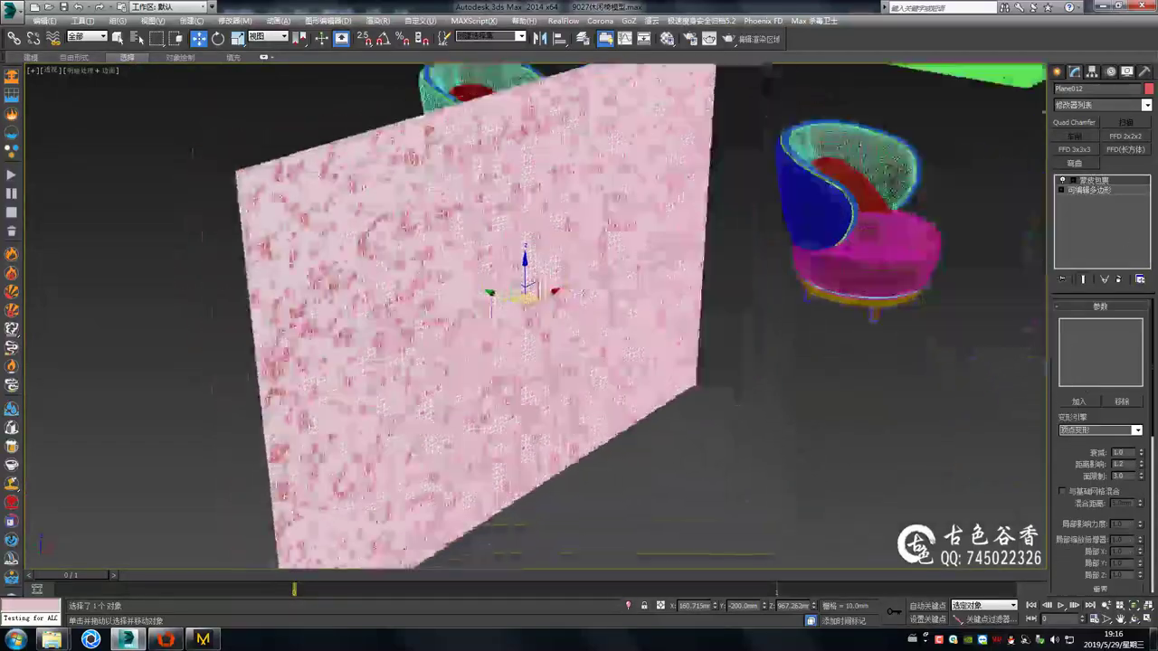
Add the pink pattern panel as the Skin Wrap target for the plane
click(1080, 401)
scroll(344, 240, up, 5)
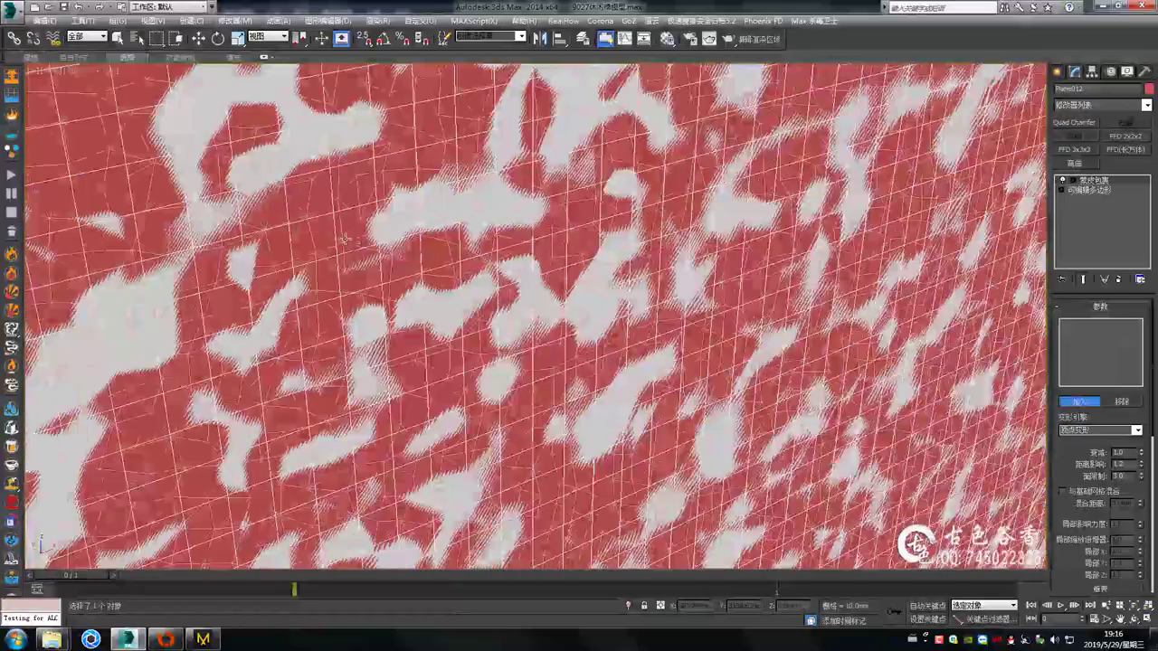
scroll(344, 240, down, 5)
click(388, 227)
scroll(388, 227, down, 3)
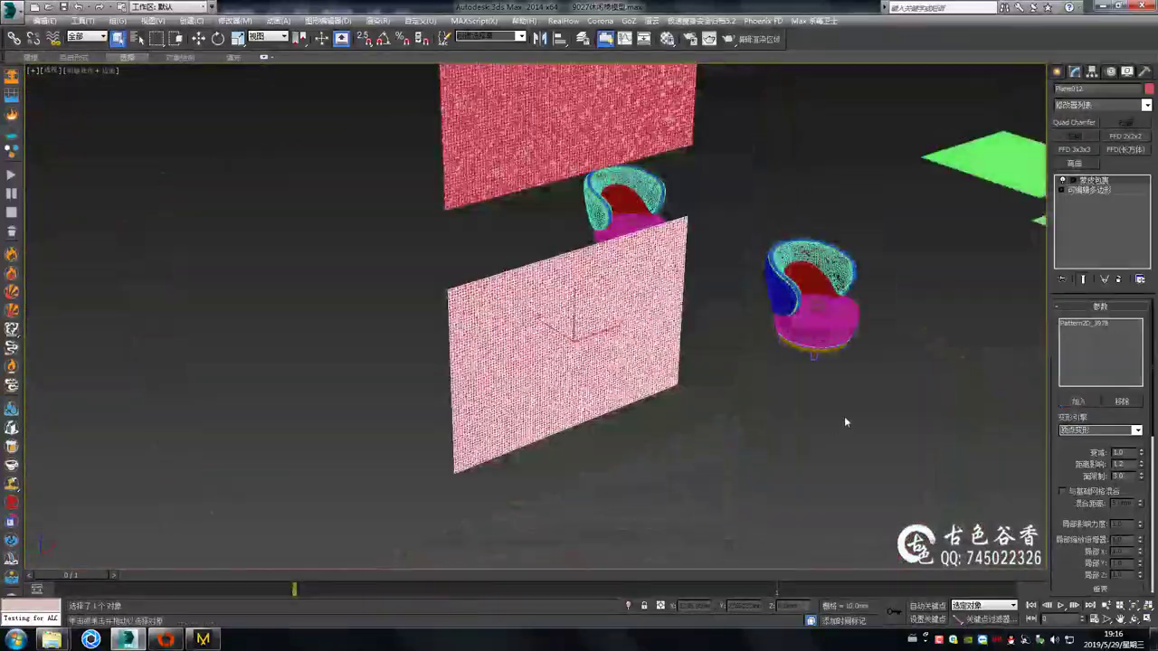
scroll(525, 272, up, 5)
Dial the pink panel's morph channel partway back toward the pillow shape
click(543, 362)
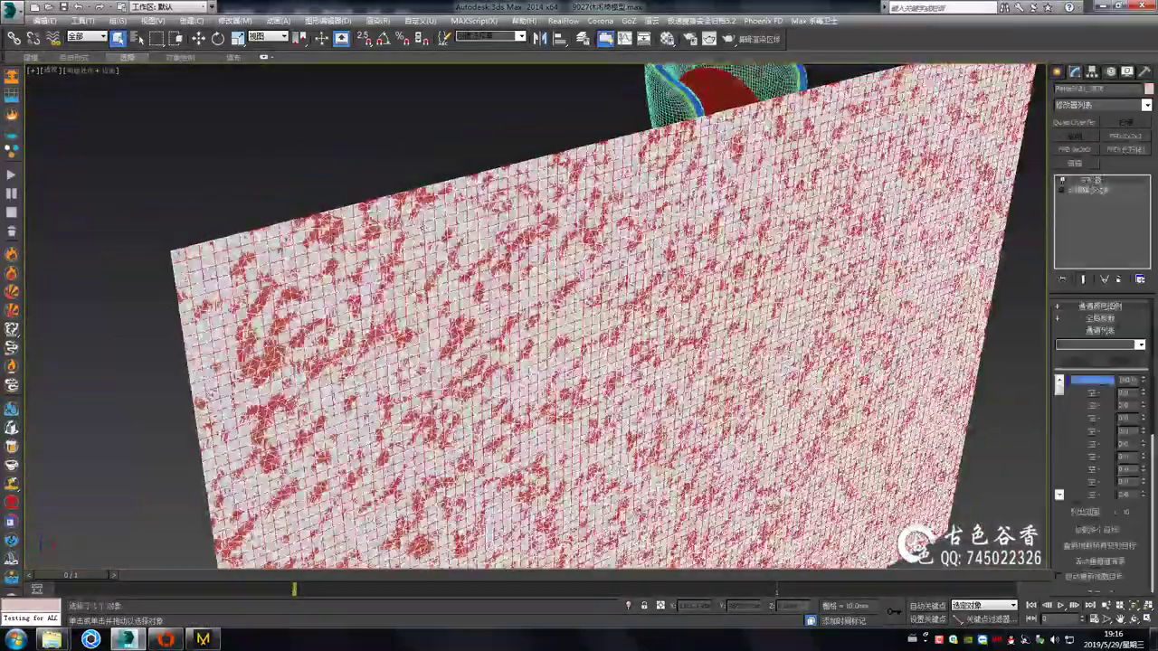
scroll(543, 362, down, 3)
scroll(543, 362, down, 3)
scroll(543, 362, down, 3)
scroll(543, 362, down, 2)
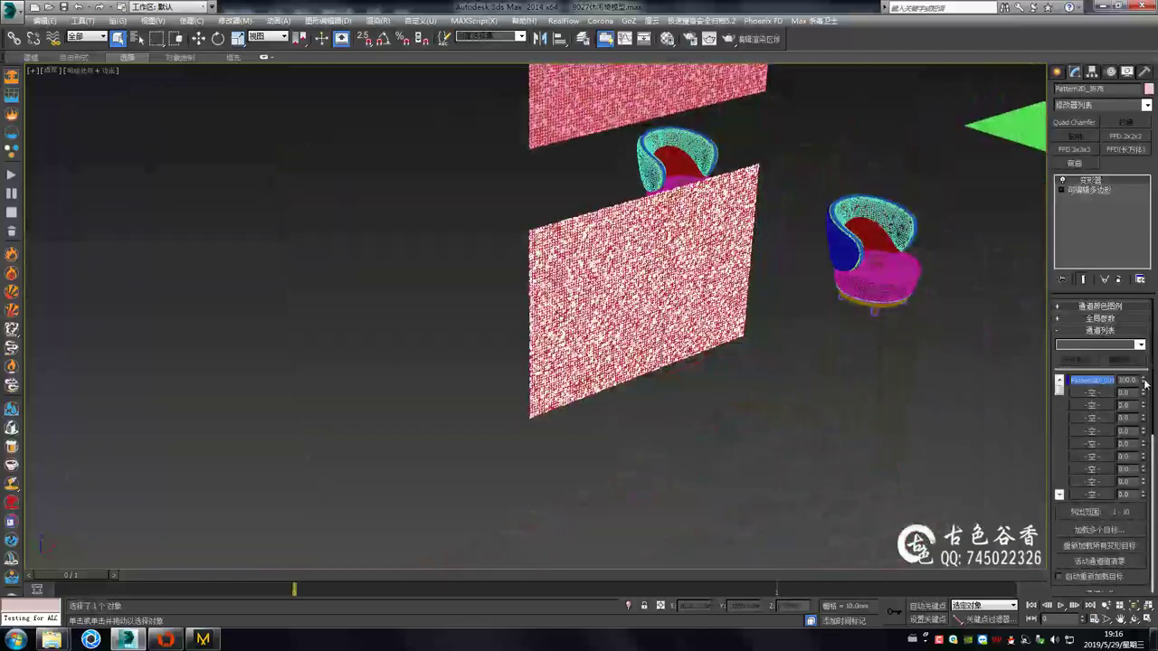
drag(1145, 384, 1145, 335)
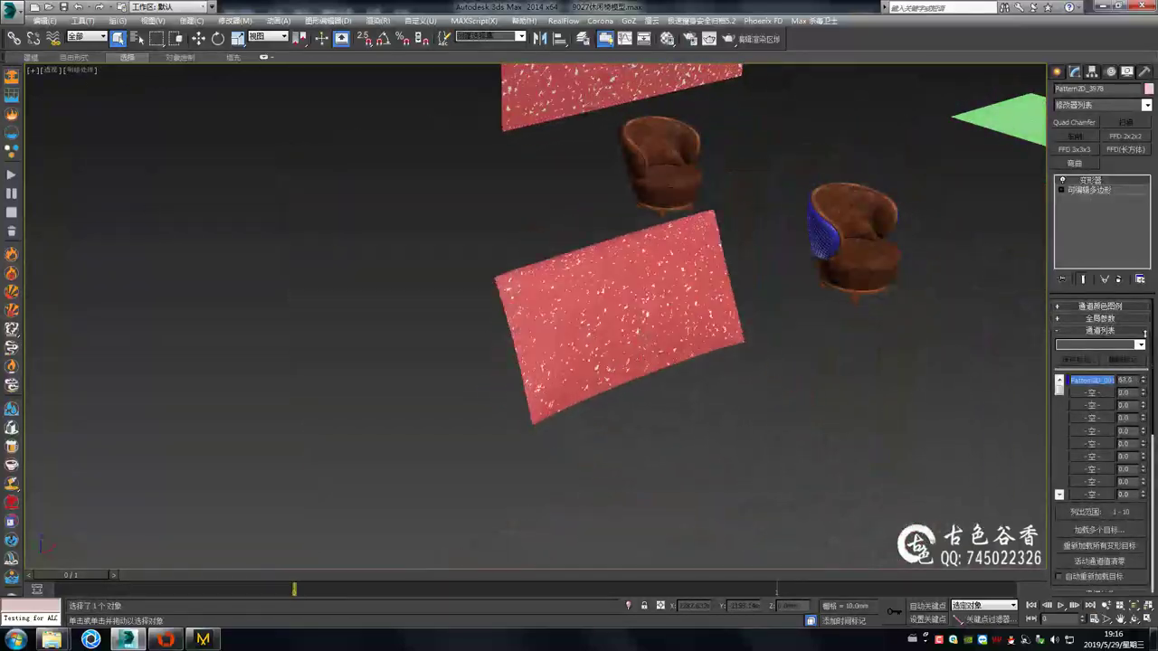
alt+middle_drag(1146, 335, 633, 271)
scroll(633, 271, up, 5)
Select Plane011 and the pink pattern panel to check the wrapped result
click(627, 239)
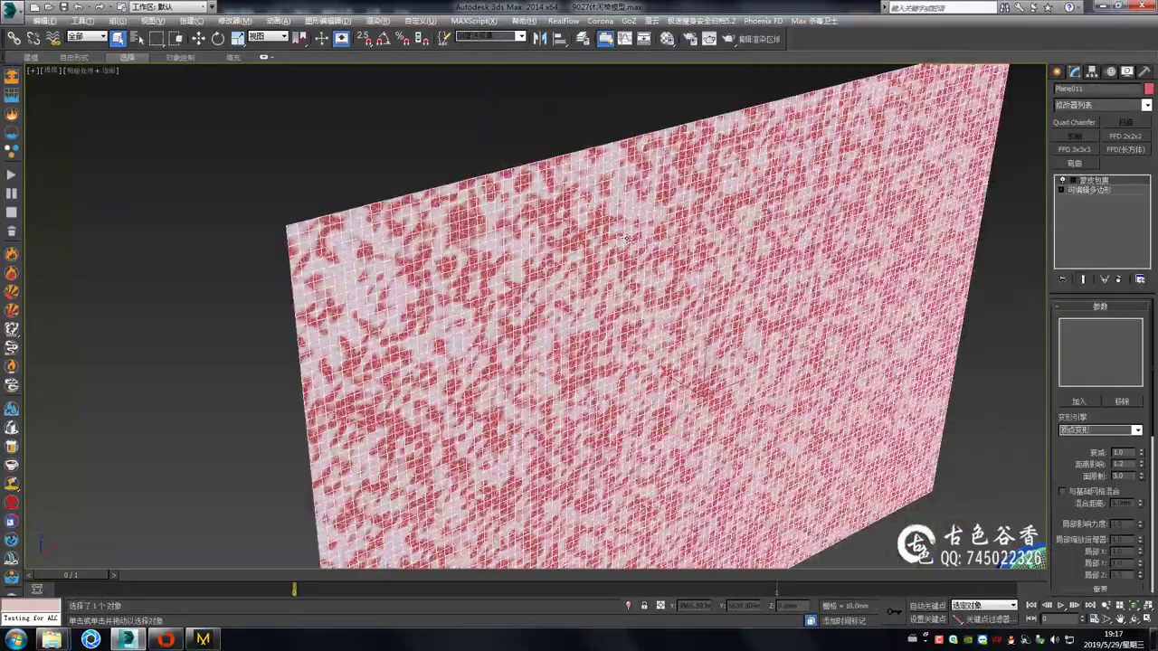
scroll(572, 318, up, 5)
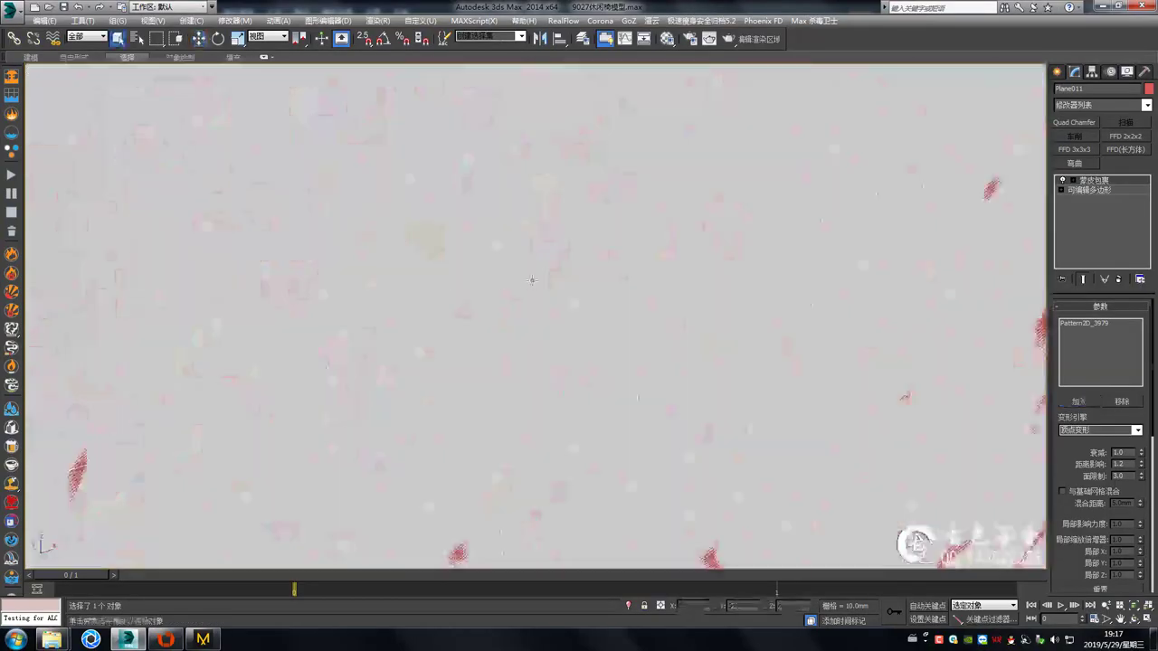
click(584, 303)
scroll(588, 294, down, 3)
scroll(592, 287, down, 5)
scroll(592, 287, down, 3)
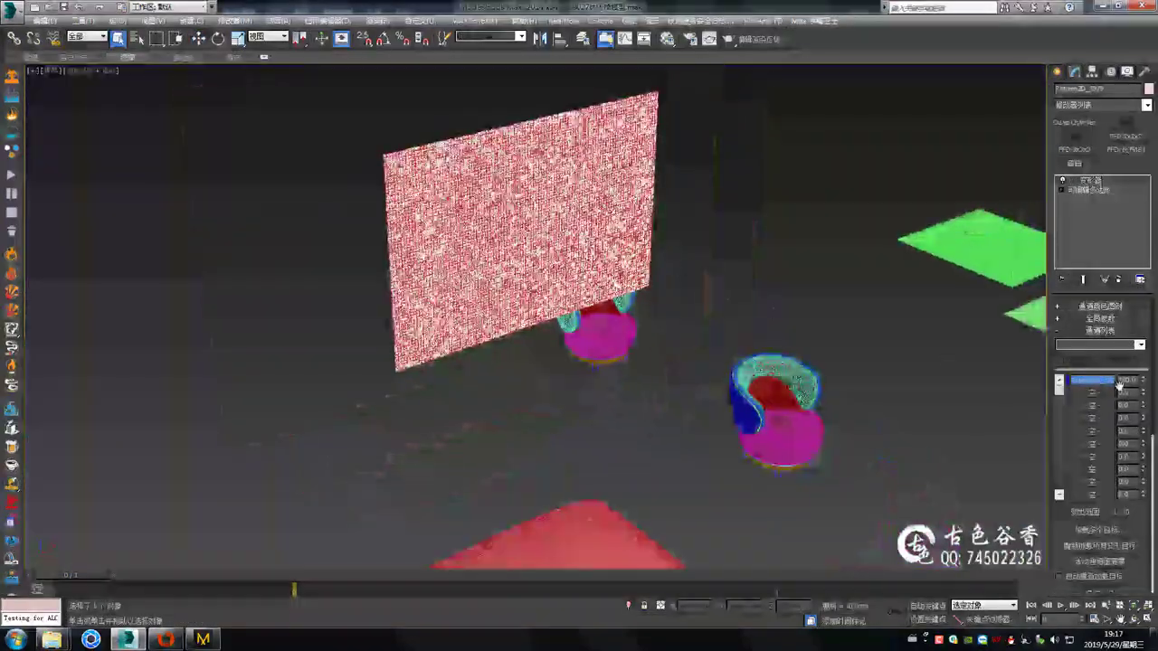
scroll(626, 304, down, 3)
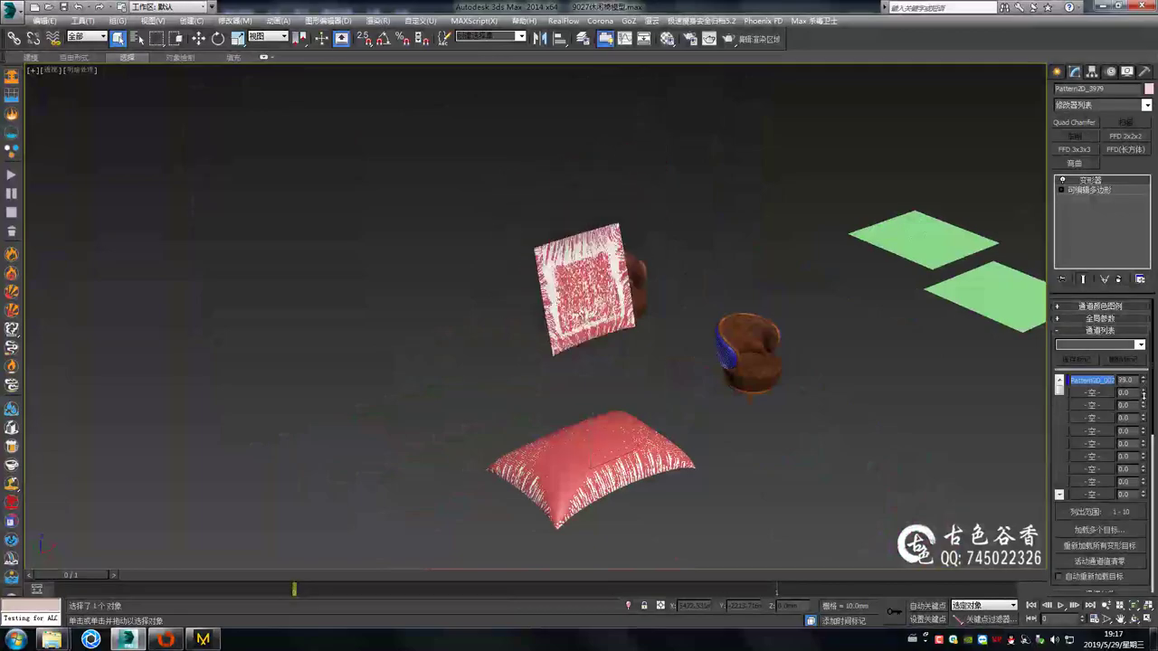
scroll(588, 466, up, 3)
scroll(588, 466, up, 5)
Select both pillow meshes, including Plane012, and convert them to editable poly
click(579, 272)
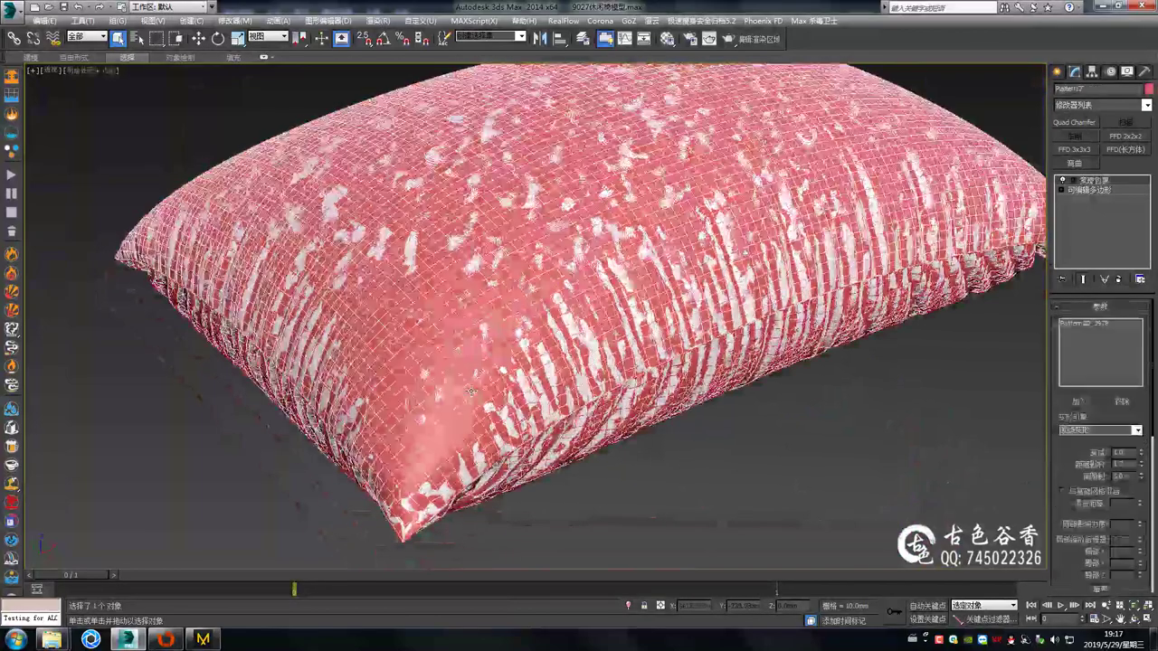
alt+middle_drag(579, 316, 579, 290)
scroll(579, 317, down, 5)
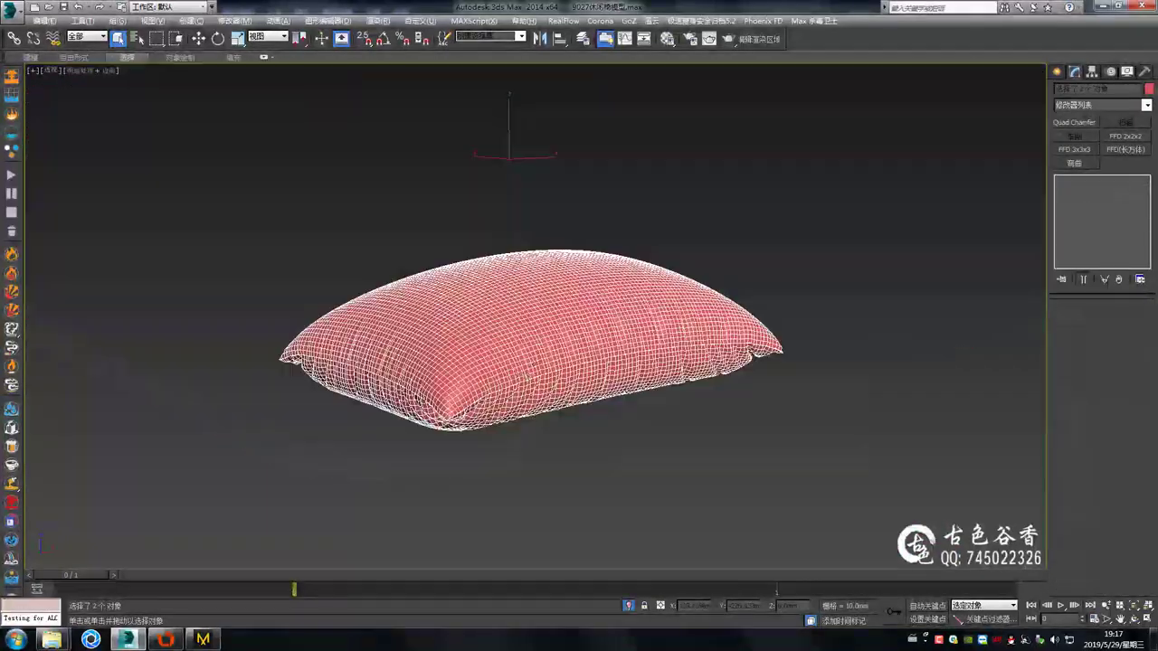
scroll(543, 343, up, 5)
scroll(579, 326, down, 2)
click(715, 309)
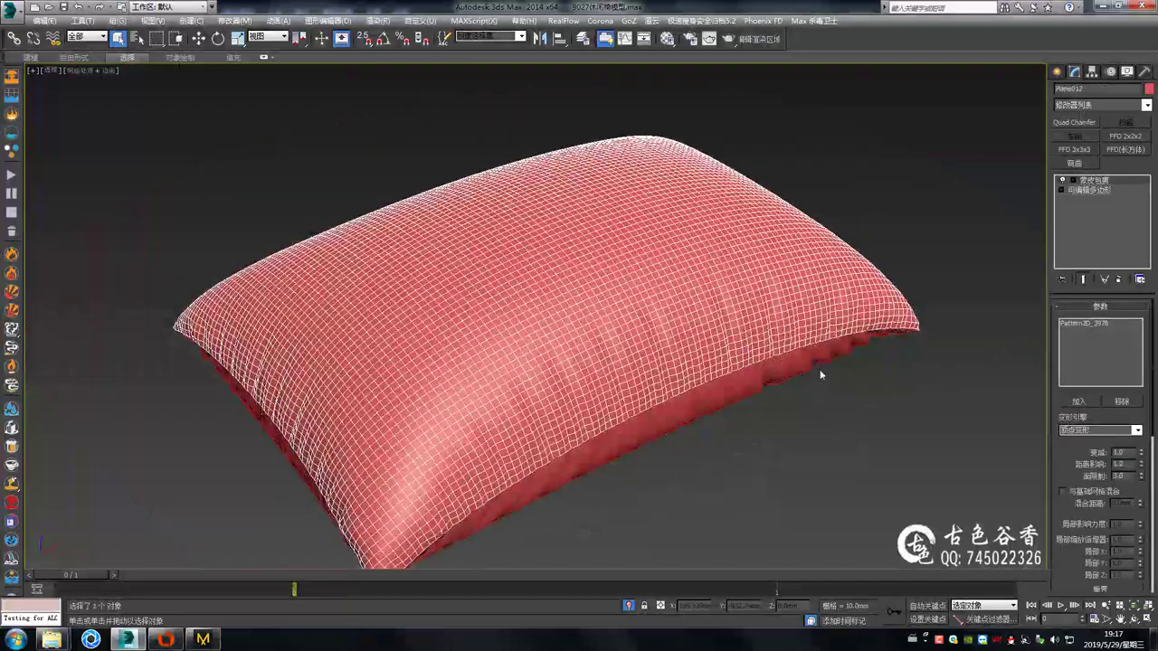
ctrl+click(657, 286)
click(802, 414)
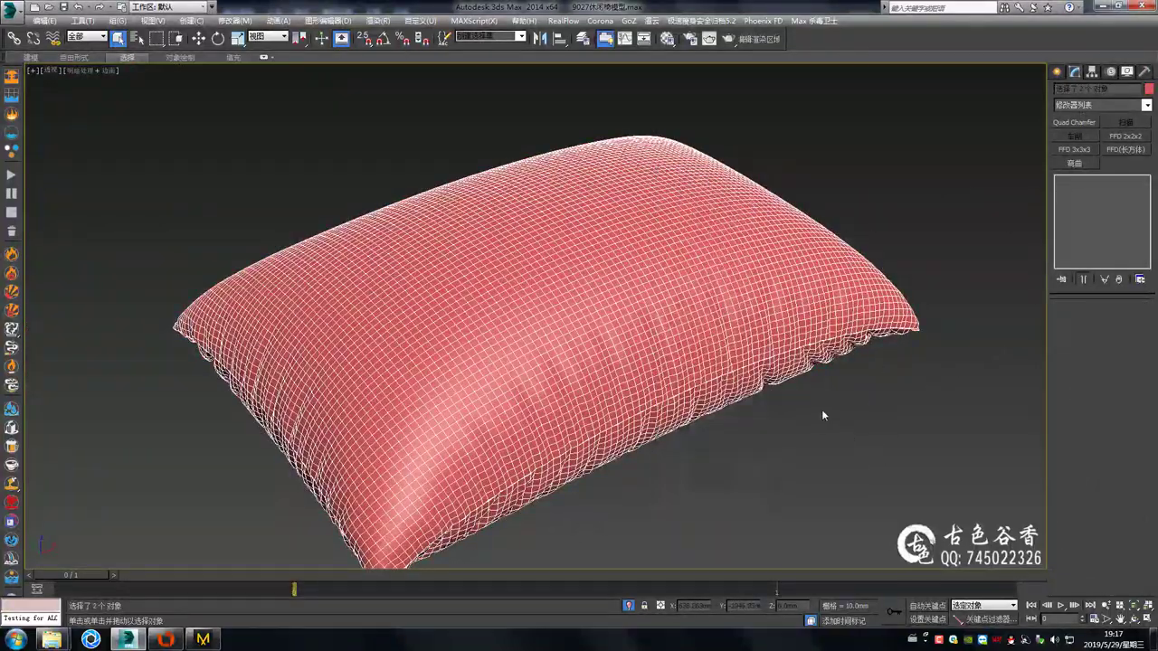
scroll(486, 238, up, 5)
Select the Plane012 pillow mesh and Attach the lower pillow piece to it
click(488, 240)
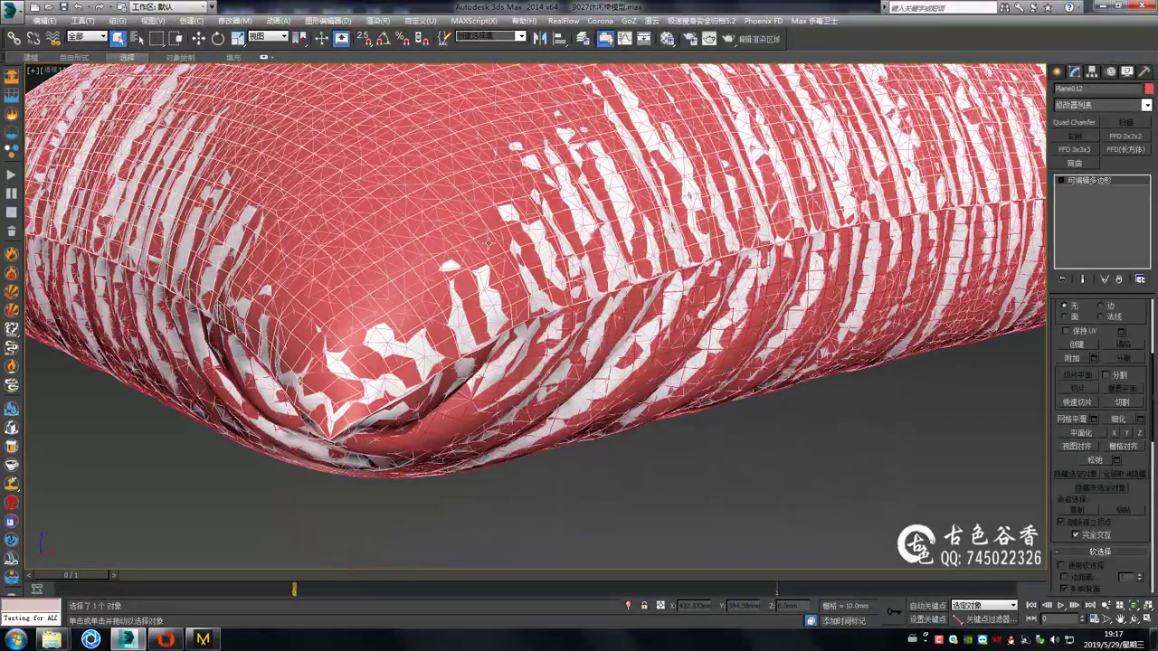
click(595, 330)
mouse_move(488, 290)
alt+middle_down()
mouse_move(520, 296)
mouse_move(547, 367)
mouse_move(594, 274)
alt+middle_up()
scroll(521, 296, down, 10)
click(547, 367)
scroll(547, 367, up, 5)
scroll(593, 274, up, 3)
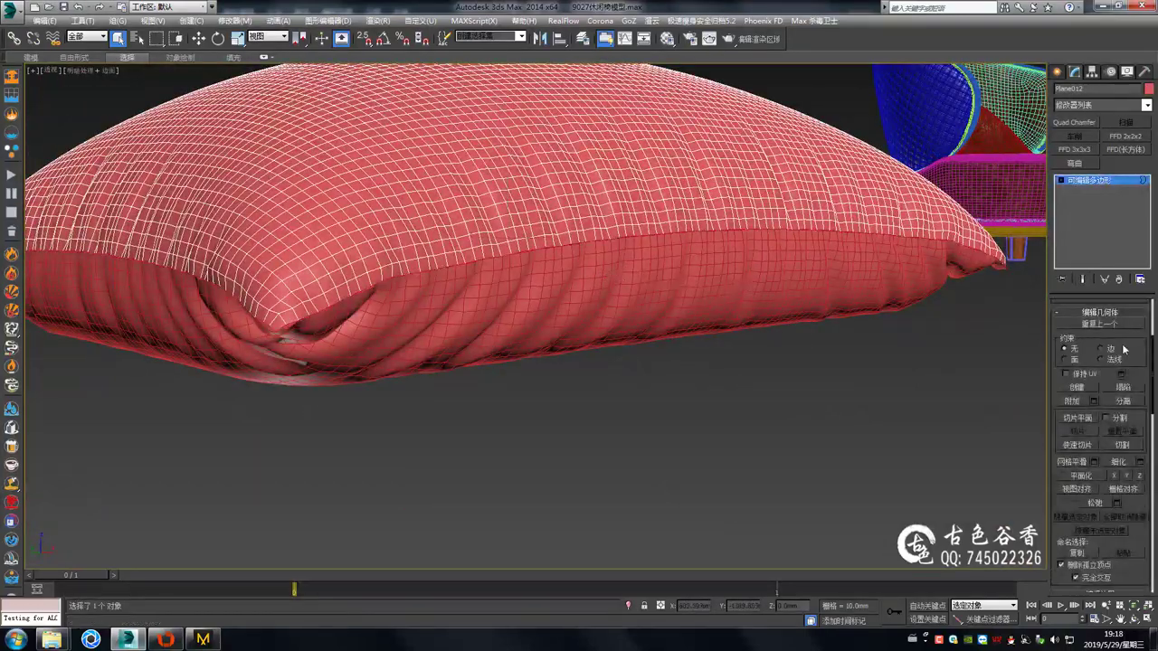
click(724, 316)
key(w)
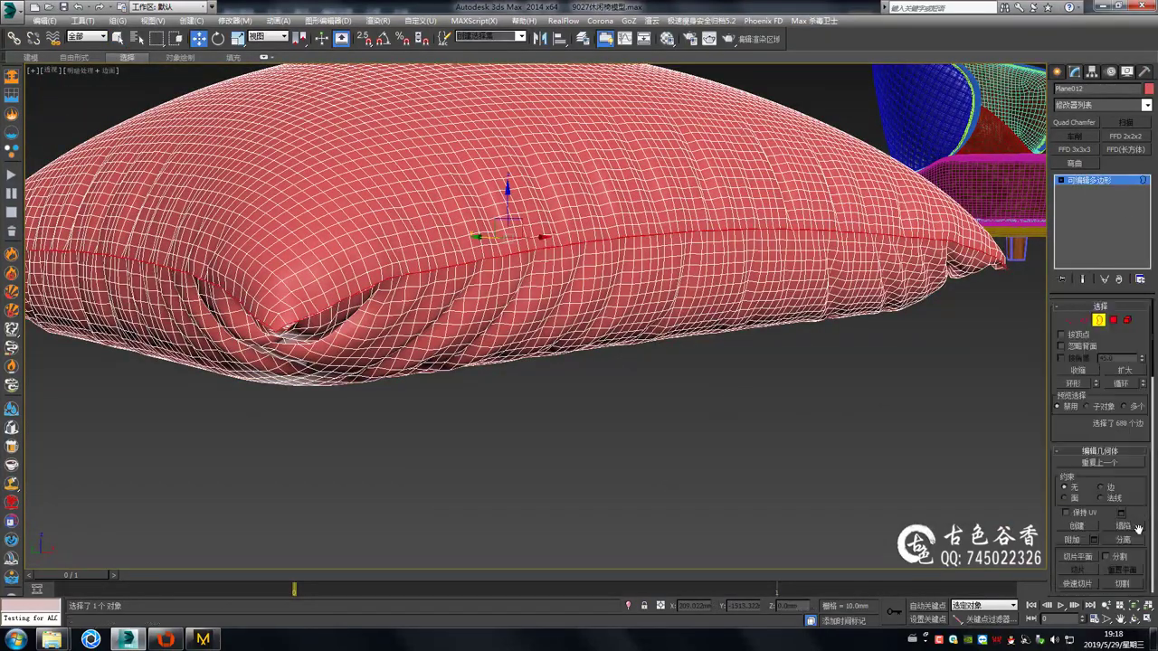
Weld the overlapping seam vertices with the weld threshold raised to 0.492mm
click(1070, 321)
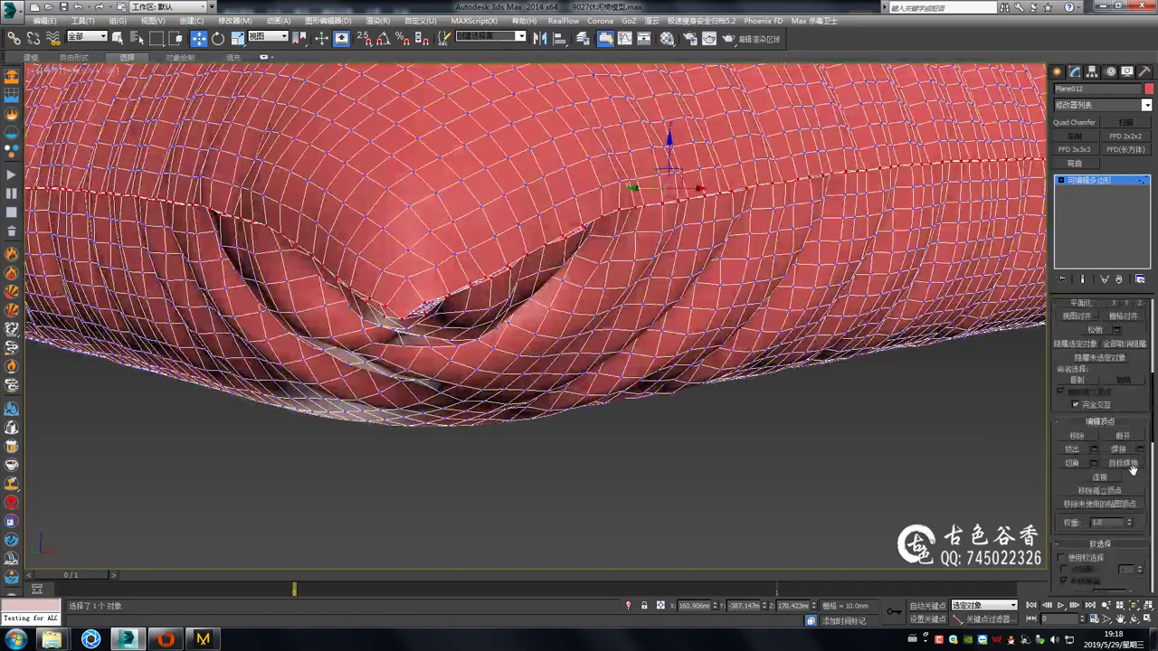
scroll(460, 290, up, 3)
scroll(543, 322, down, 3)
drag(542, 322, 543, 308)
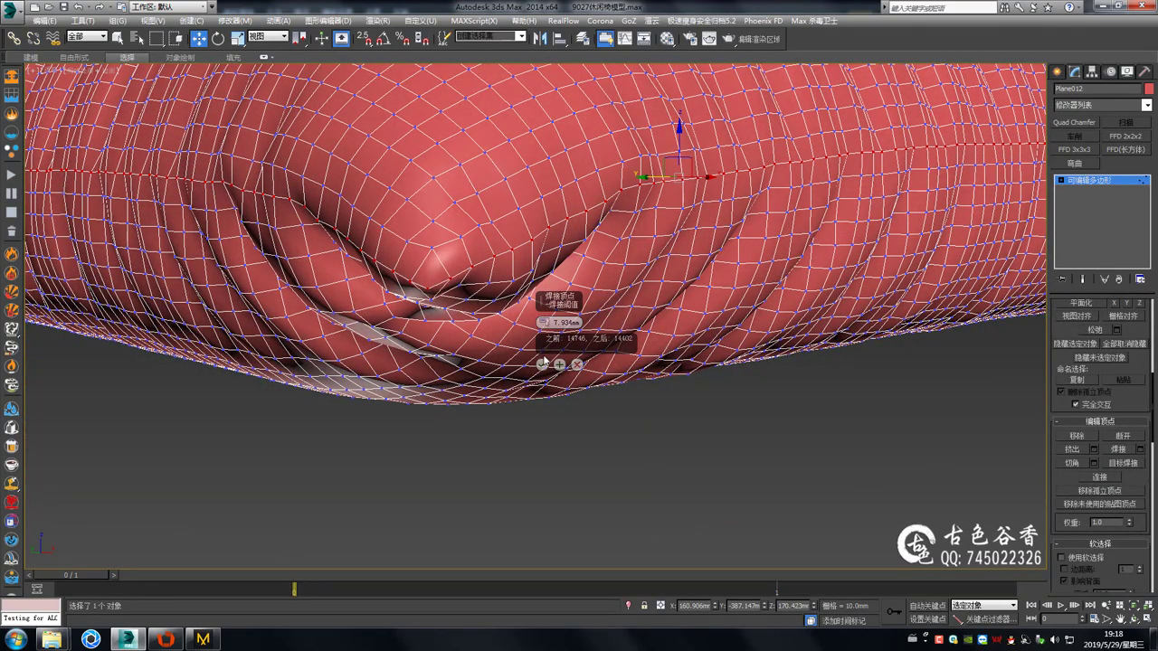
click(542, 363)
scroll(525, 371, up, 3)
scroll(507, 374, up, 3)
scroll(497, 377, up, 3)
scroll(493, 379, up, 3)
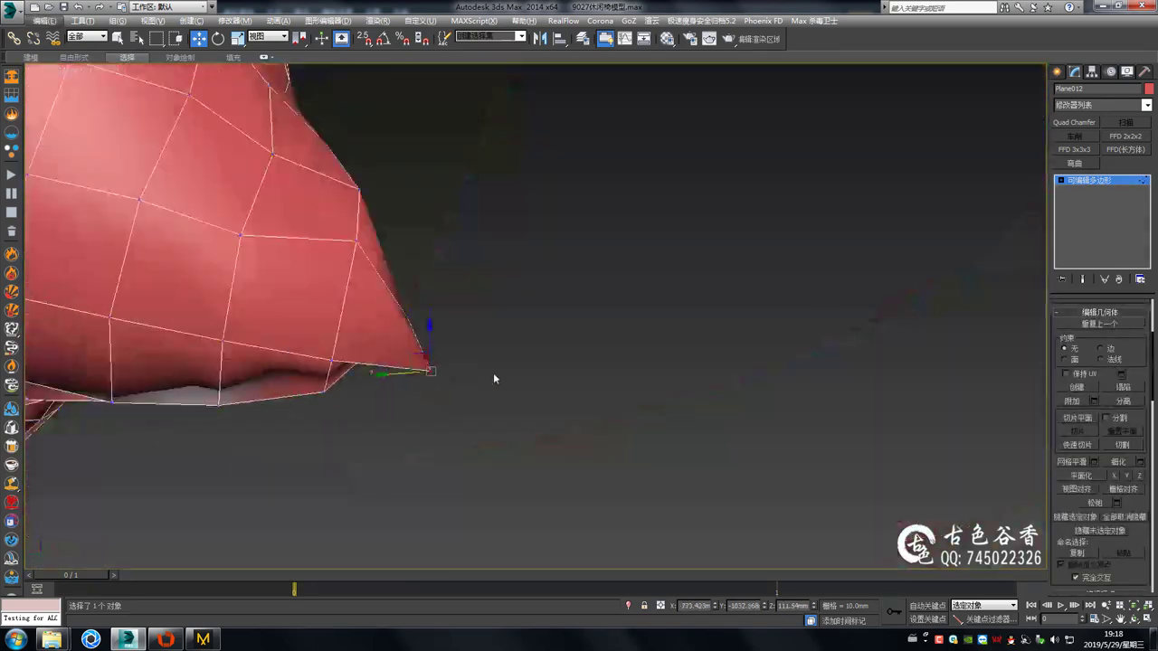
scroll(471, 387, down, 5)
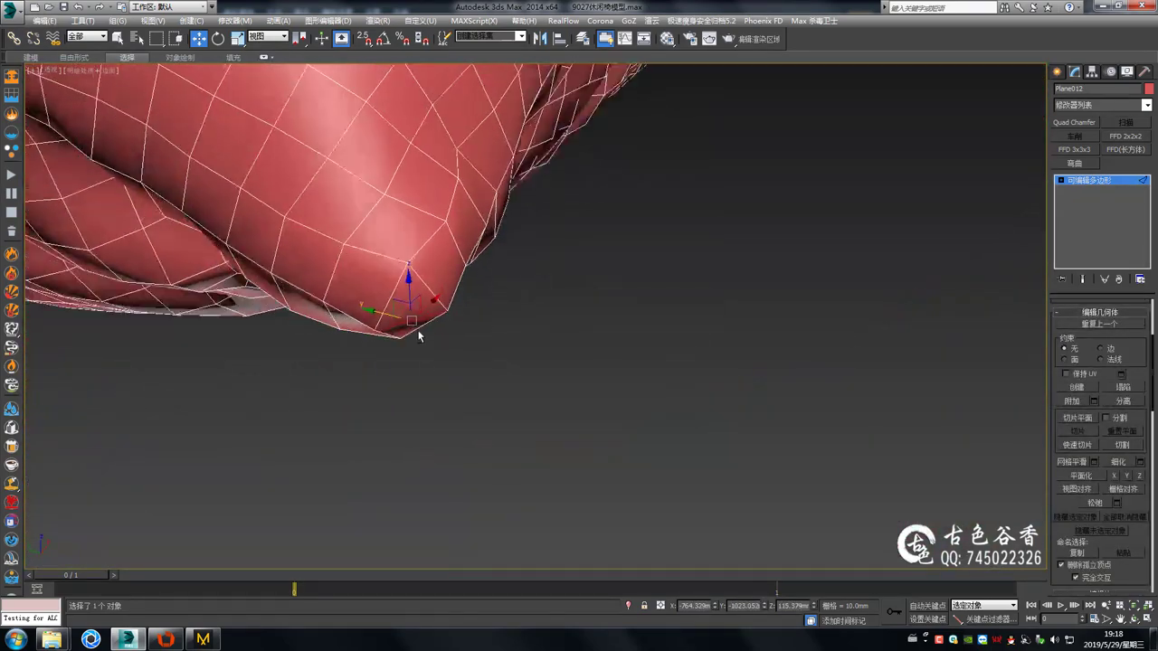
Start a Chamfer on the pillow's seam edges, previewing a 10 mm chamfer
right_click(417, 329)
click(406, 310)
scroll(696, 260, down, 10)
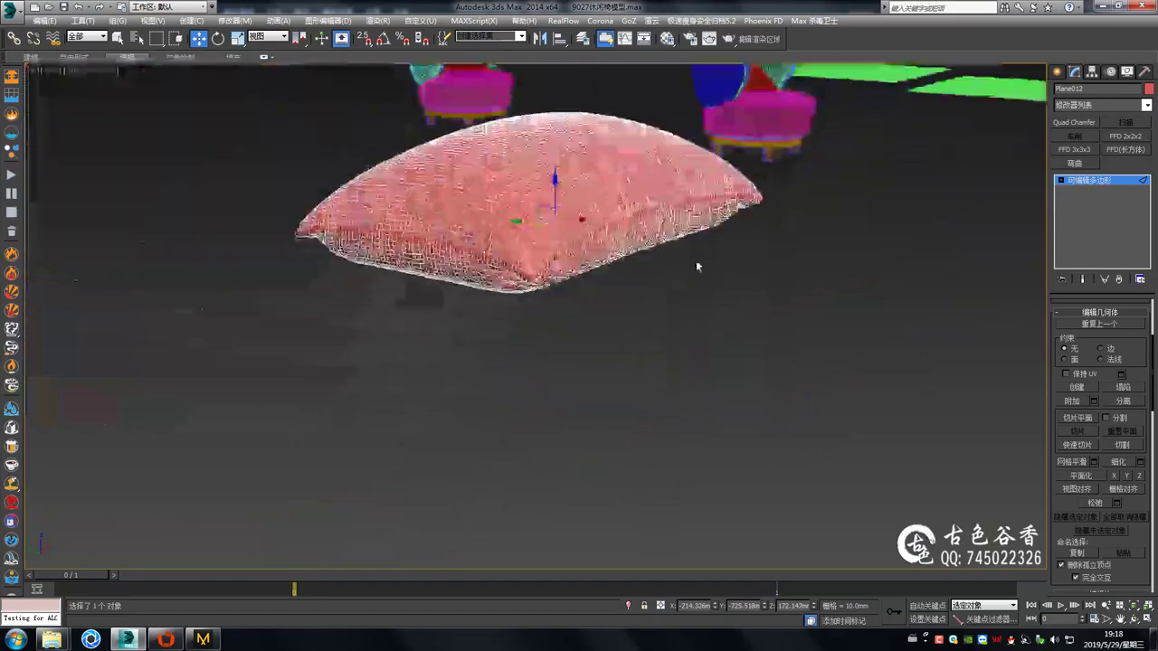
scroll(660, 355, up, 10)
mouse_move(659, 355)
alt+middle_down()
mouse_move(668, 369)
mouse_move(646, 298)
alt+middle_up()
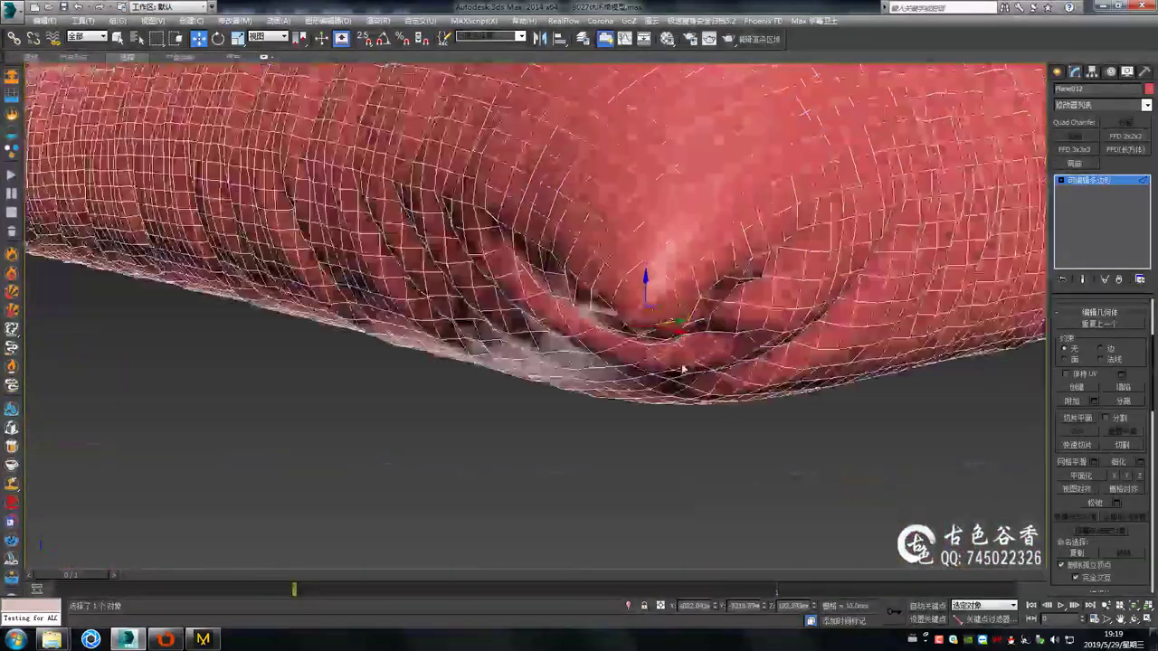
scroll(646, 298, down, 6)
scroll(426, 480, up, 6)
mouse_move(426, 480)
alt+middle_down()
mouse_move(509, 435)
mouse_move(598, 436)
mouse_move(587, 362)
mouse_move(465, 369)
alt+middle_up()
scroll(436, 474, up, 3)
scroll(507, 413, down, 6)
scroll(507, 413, up, 6)
scroll(607, 414, down, 3)
scroll(465, 370, down, 4)
scroll(588, 380, up, 5)
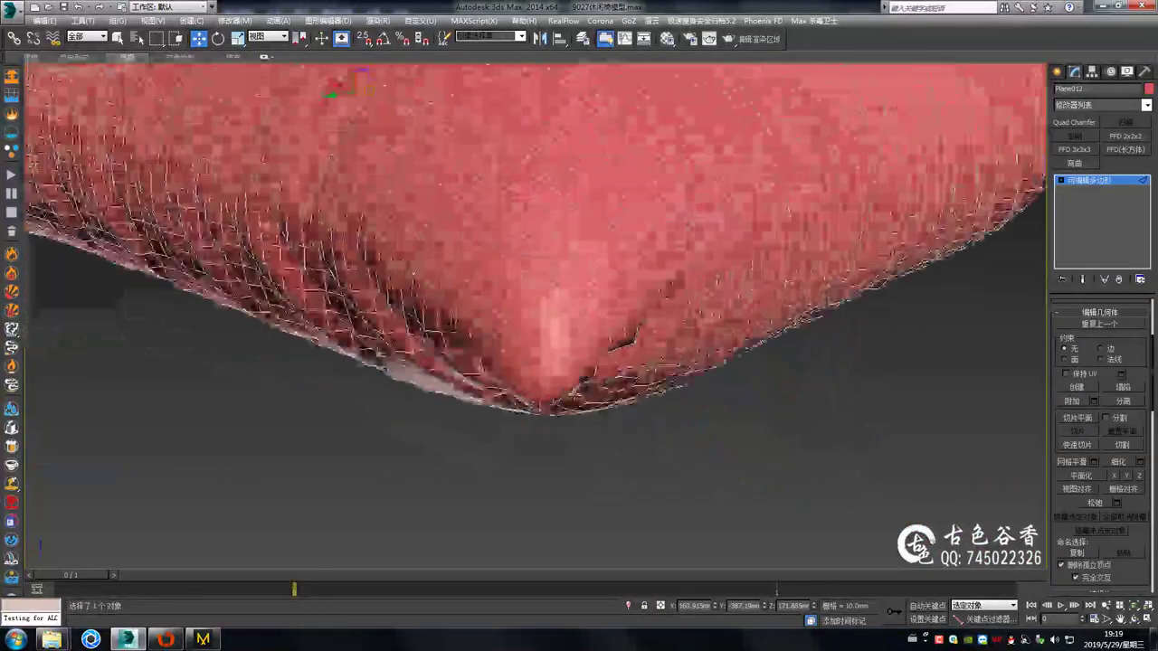
click(1148, 87)
Set the Plane012 pillow's object colour to blue
click(641, 394)
alt+middle_drag(642, 393, 563, 358)
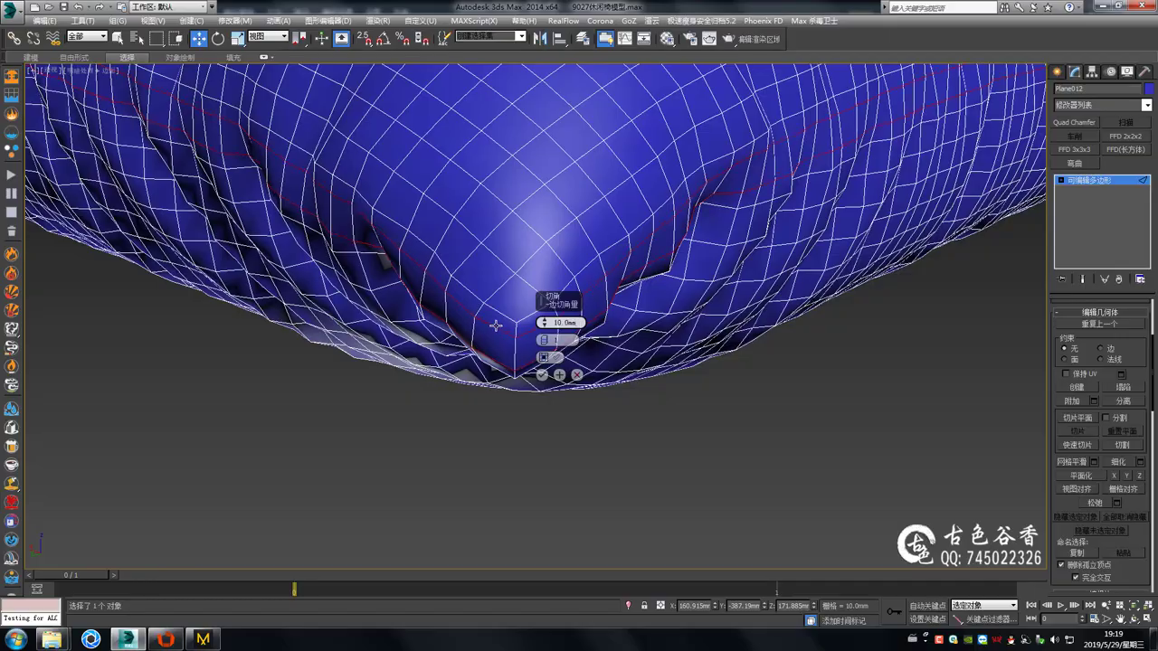
key(q)
alt+middle_drag(552, 365, 864, 364)
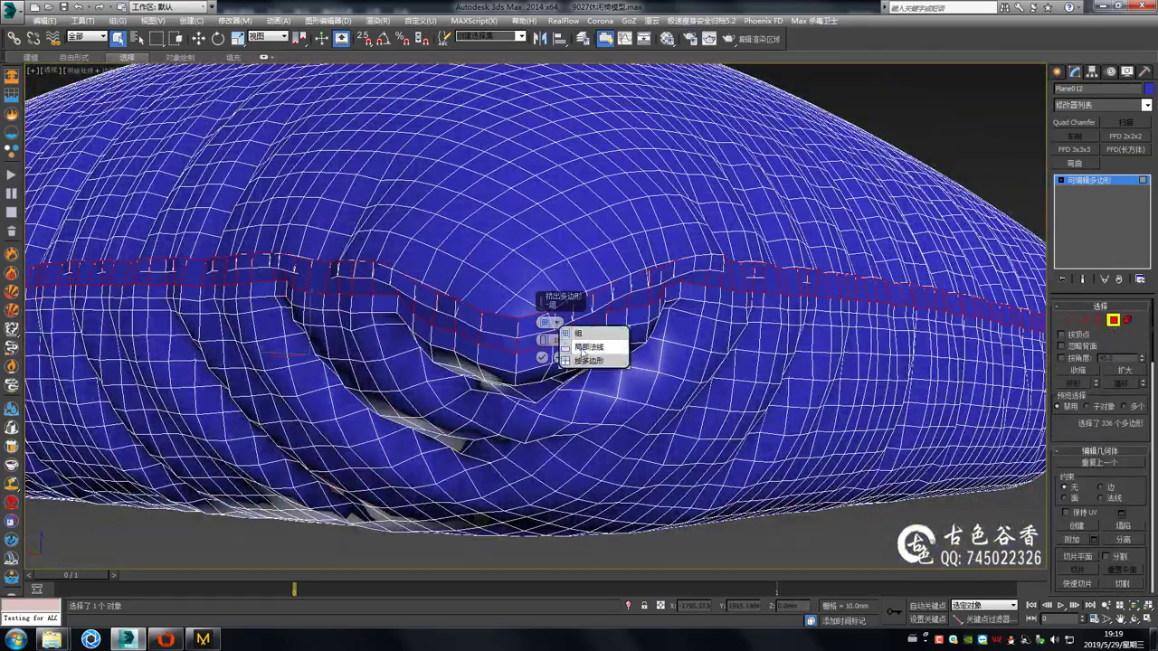
Convert the seam polygons to edges and chamfer them to about 1.55mm
click(587, 347)
mouse_move(586, 347)
alt+middle_down()
mouse_move(546, 341)
mouse_move(590, 417)
alt+middle_up()
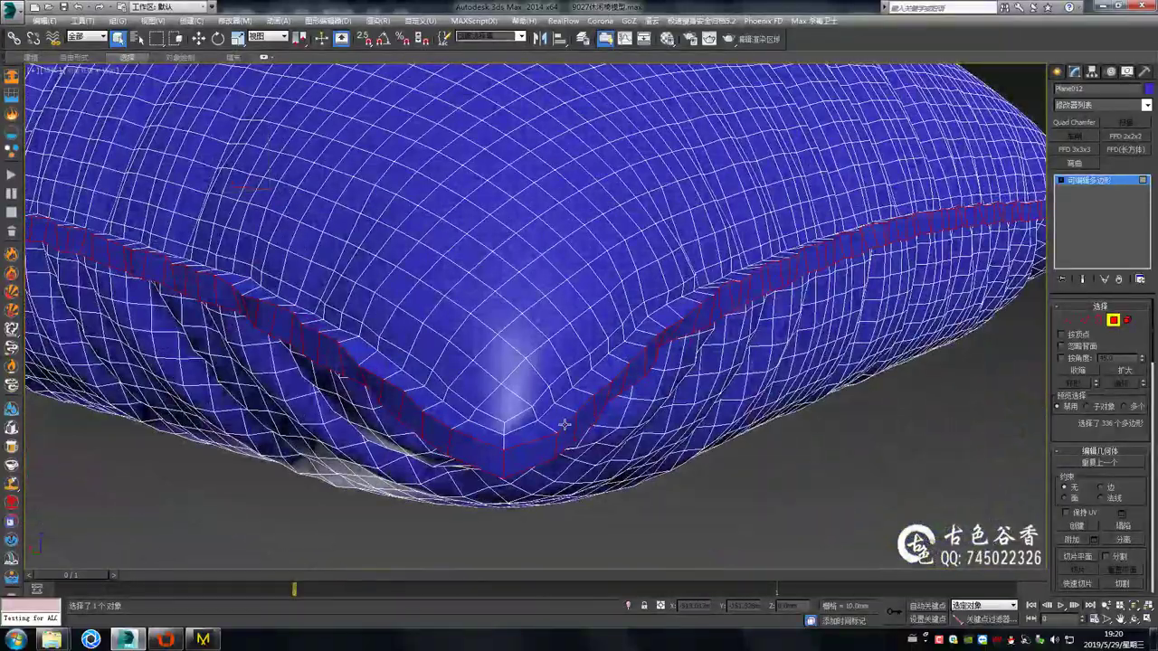
scroll(582, 419, down, 2)
scroll(582, 419, down, 3)
scroll(581, 419, up, 5)
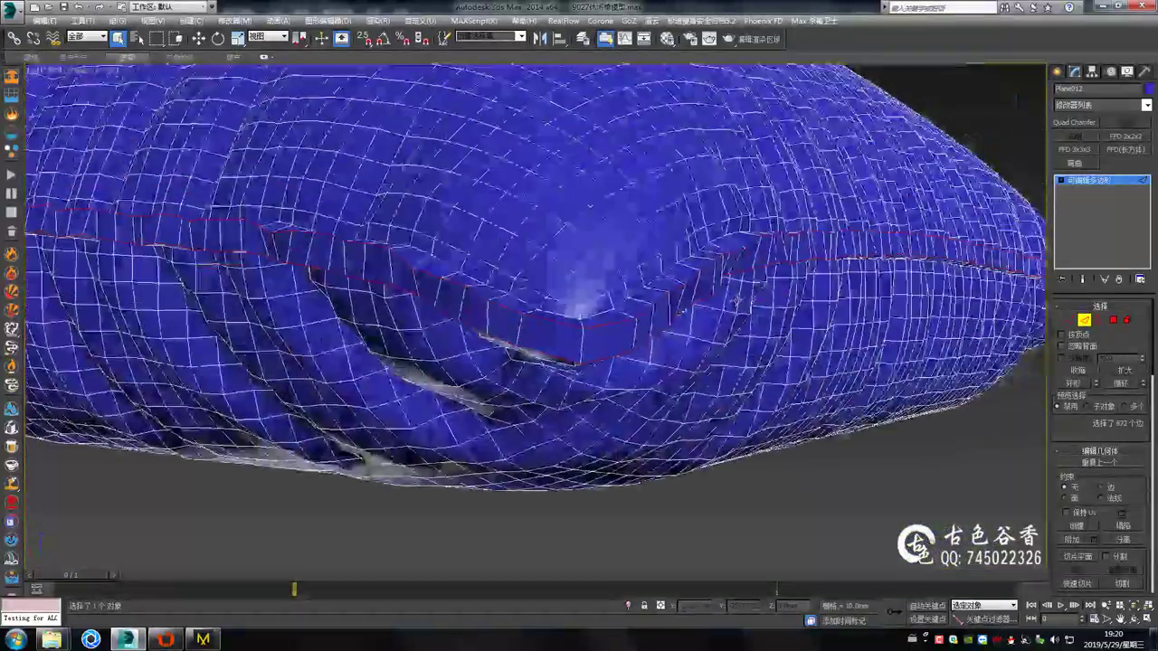
right_click(561, 344)
click(544, 323)
drag(544, 323, 543, 337)
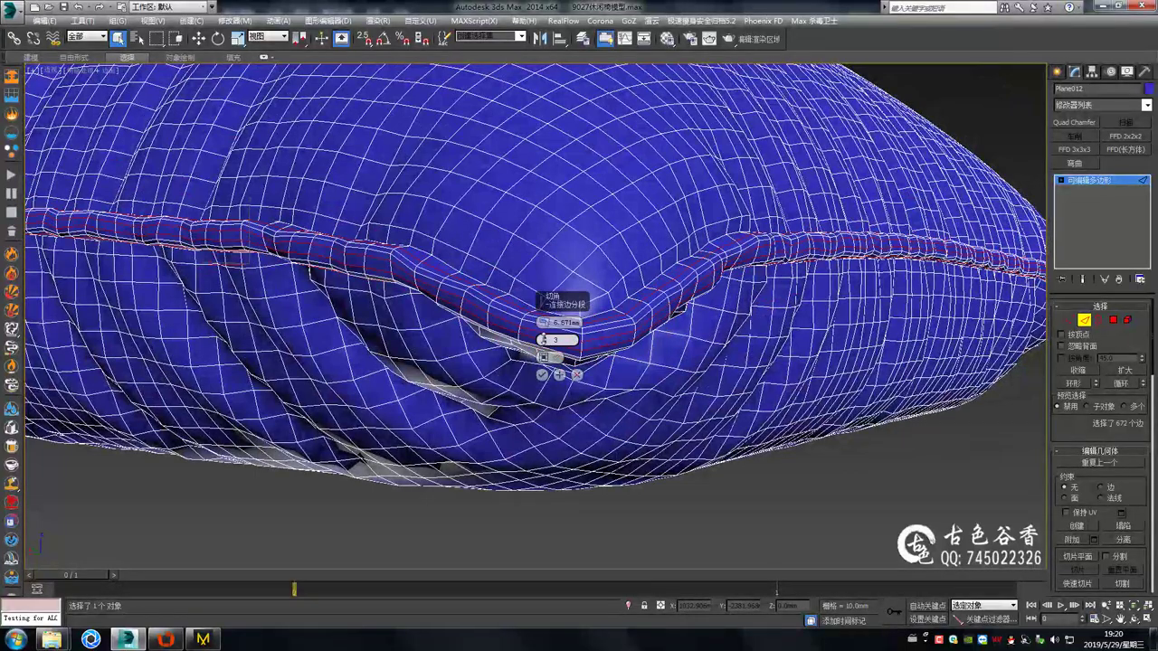
scroll(622, 324, down, 3)
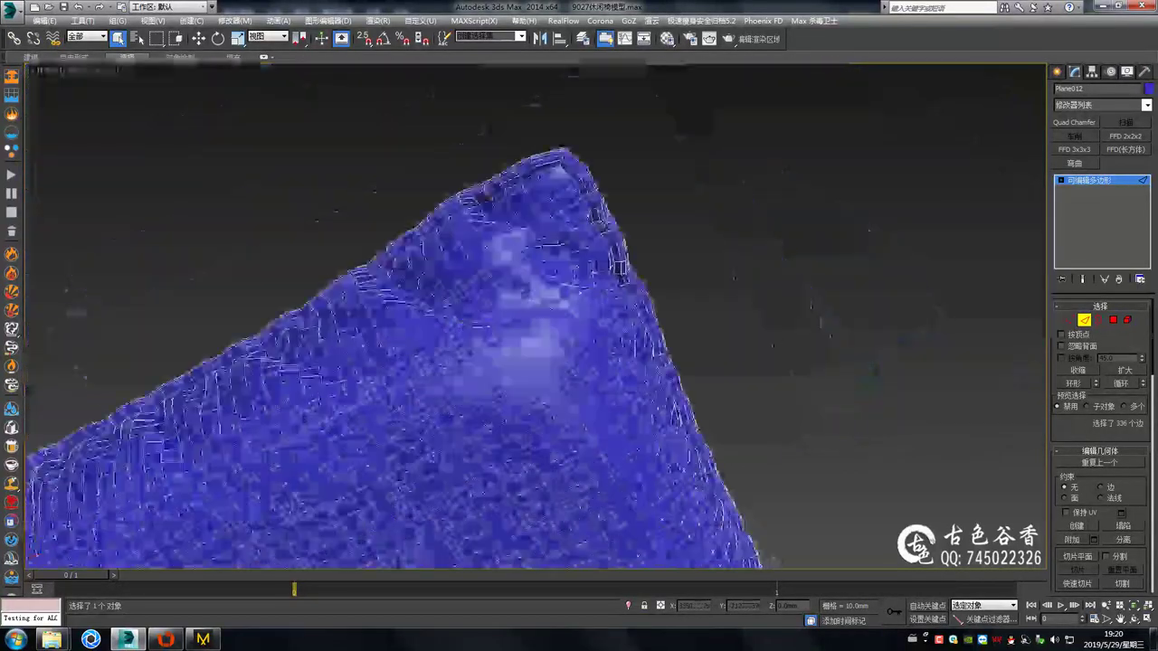
scroll(535, 160, up, 3)
Extrude the chamfered seam edges with a height of -1.0mm
right_click(553, 334)
click(554, 335)
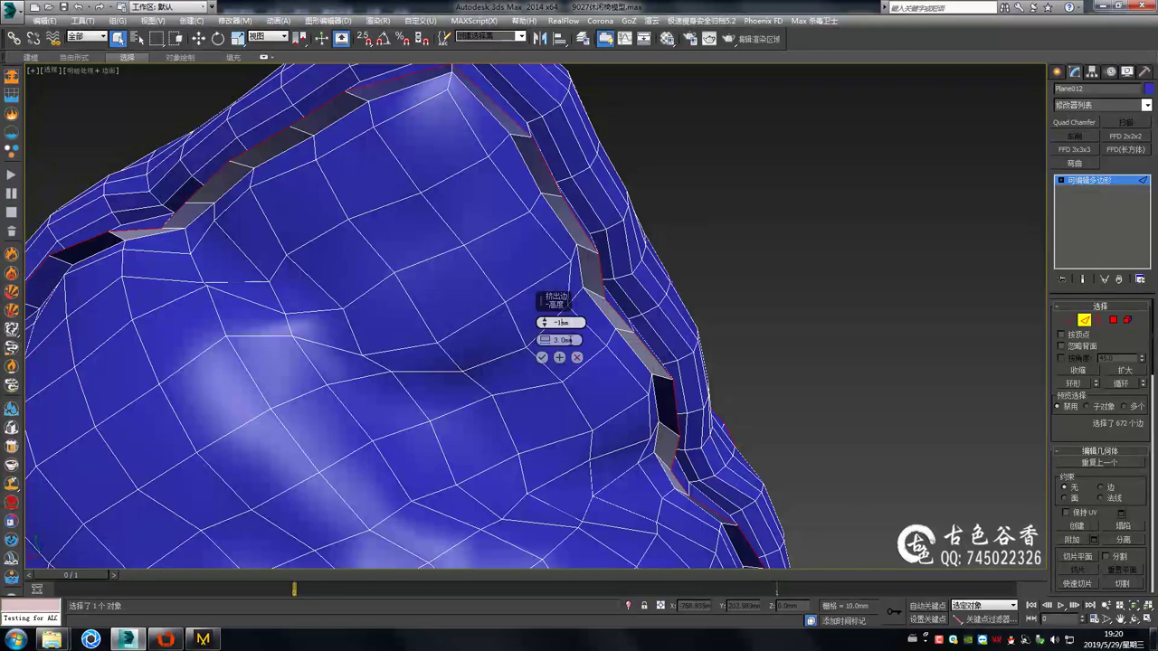
drag(544, 323, 512, 346)
click(542, 357)
scroll(646, 393, down, 3)
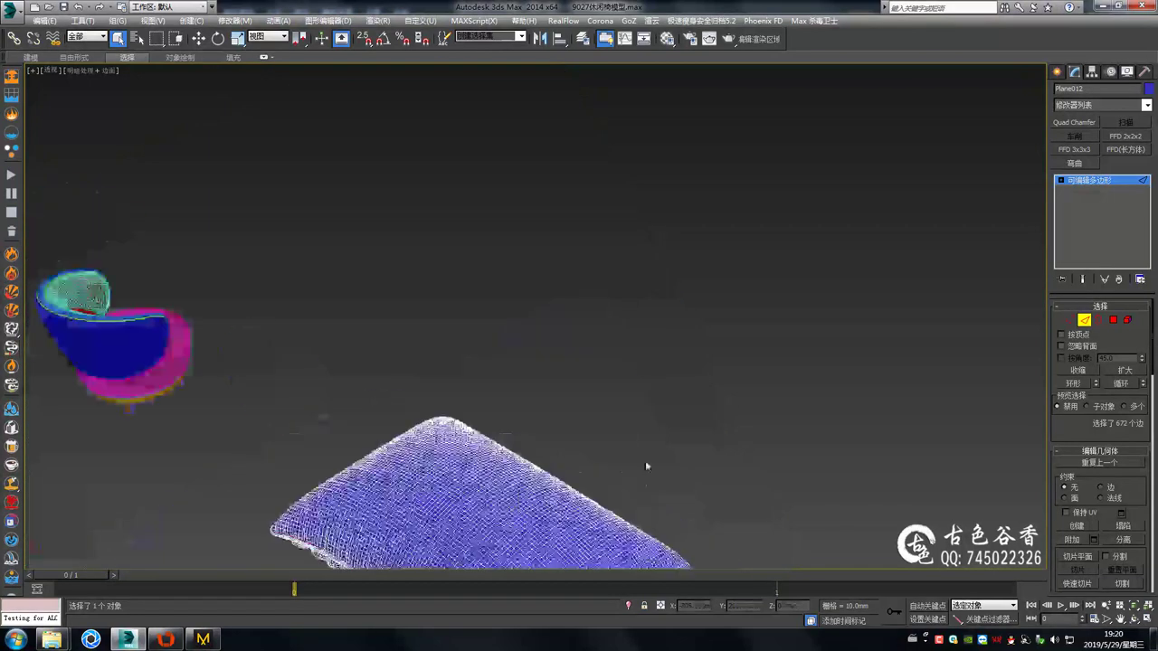
scroll(646, 393, up, 3)
scroll(1096, 359, down, 5)
Return to the Editable Poly top level and orbit to review the blue pillow beside the armchairs
scroll(1099, 349, down, 5)
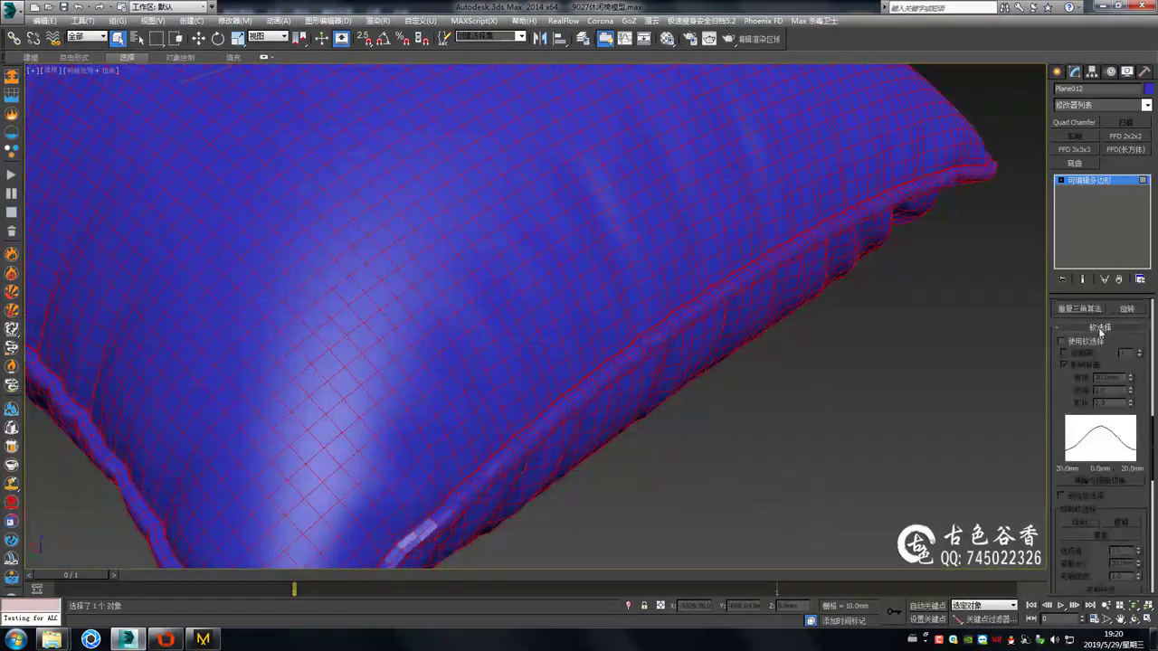
click(1096, 187)
scroll(756, 425, down, 3)
scroll(527, 422, down, 4)
mouse_move(527, 421)
alt+middle_down()
mouse_move(550, 370)
mouse_move(632, 375)
mouse_move(610, 367)
alt+middle_up()
scroll(651, 421, up, 5)
mouse_move(652, 422)
alt+middle_down()
mouse_move(540, 330)
mouse_move(612, 316)
mouse_move(566, 341)
mouse_move(537, 323)
mouse_move(583, 339)
alt+middle_up()
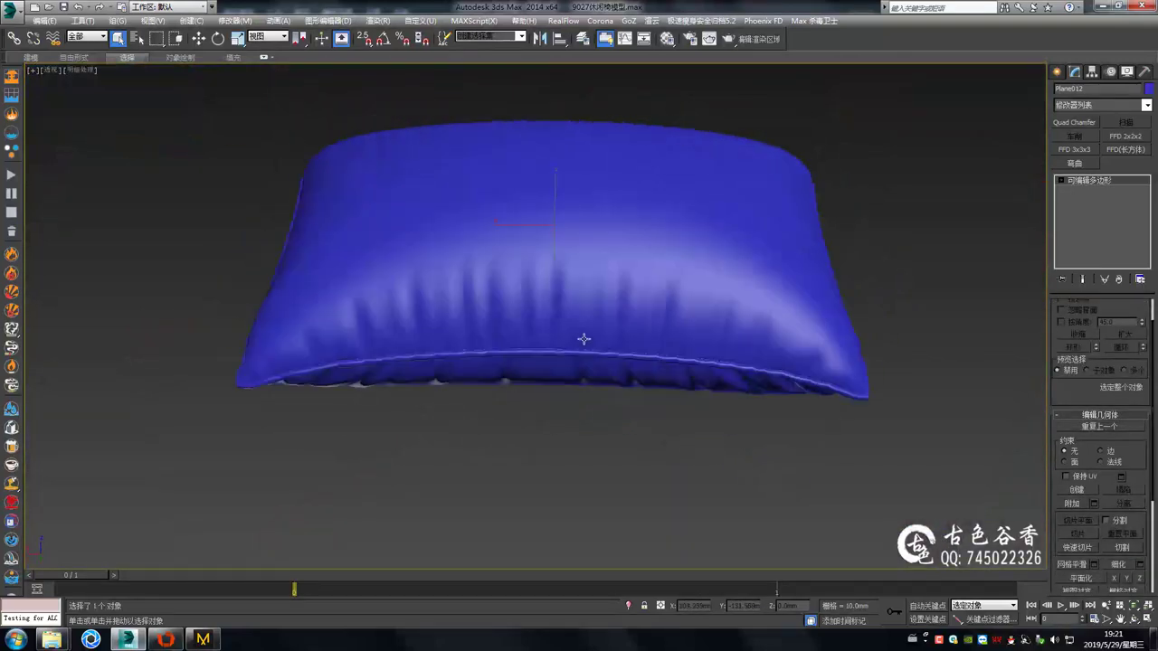
scroll(584, 339, down, 4)
alt+middle_drag(588, 380, 639, 338)
scroll(522, 342, up, 2)
scroll(522, 342, up, 3)
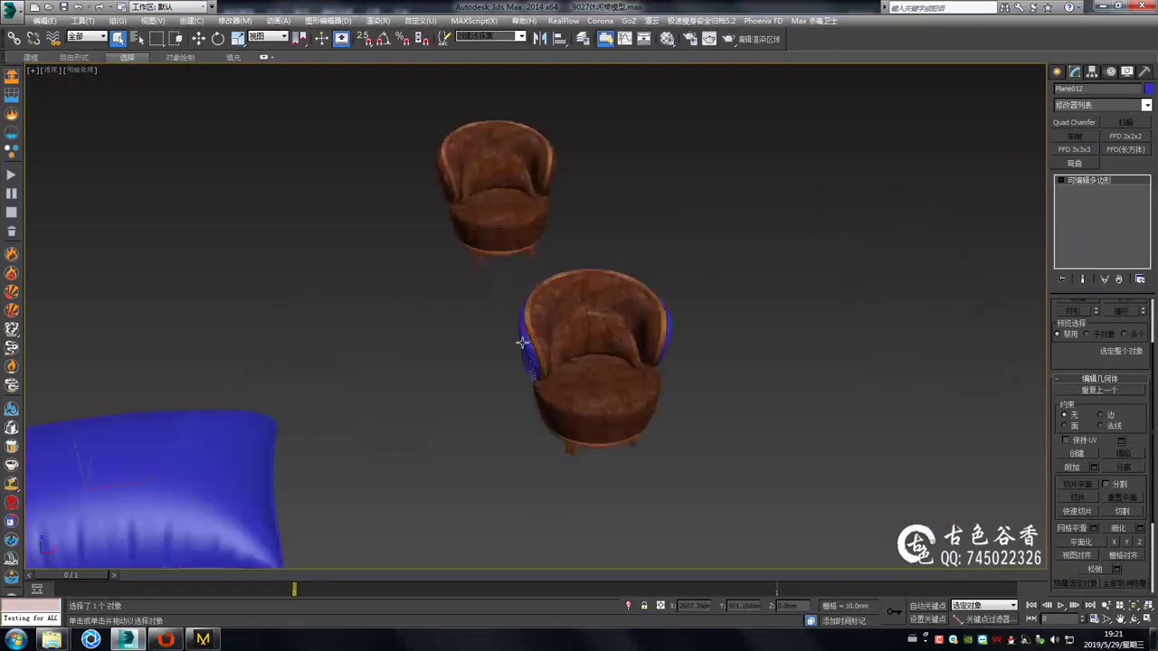
scroll(522, 342, down, 5)
scroll(401, 383, up, 2)
alt+middle_drag(401, 383, 426, 356)
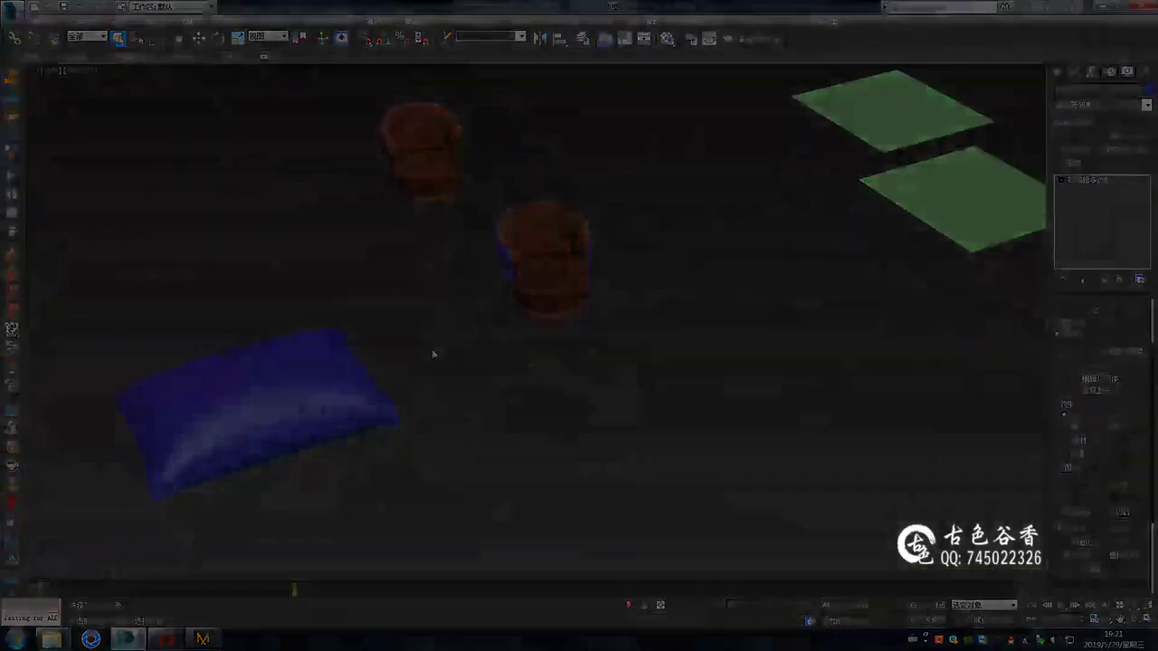